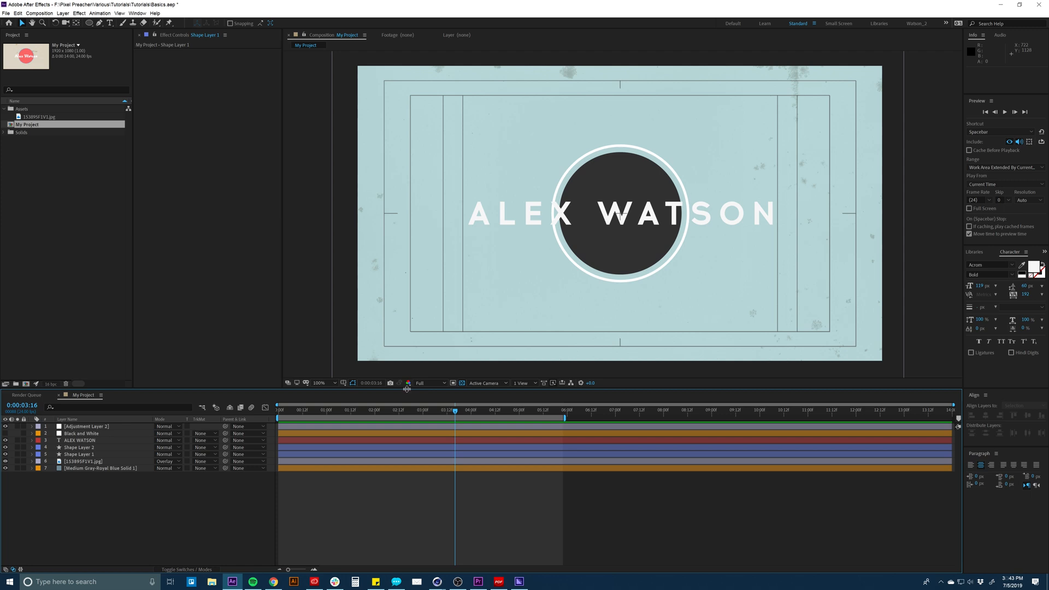
# Enlarge the timeline area, delete every layer from the My Project composition, and advance the playhead by one frame.
pyautogui.moveTo(407, 392); pyautogui.dragTo(407, 384)
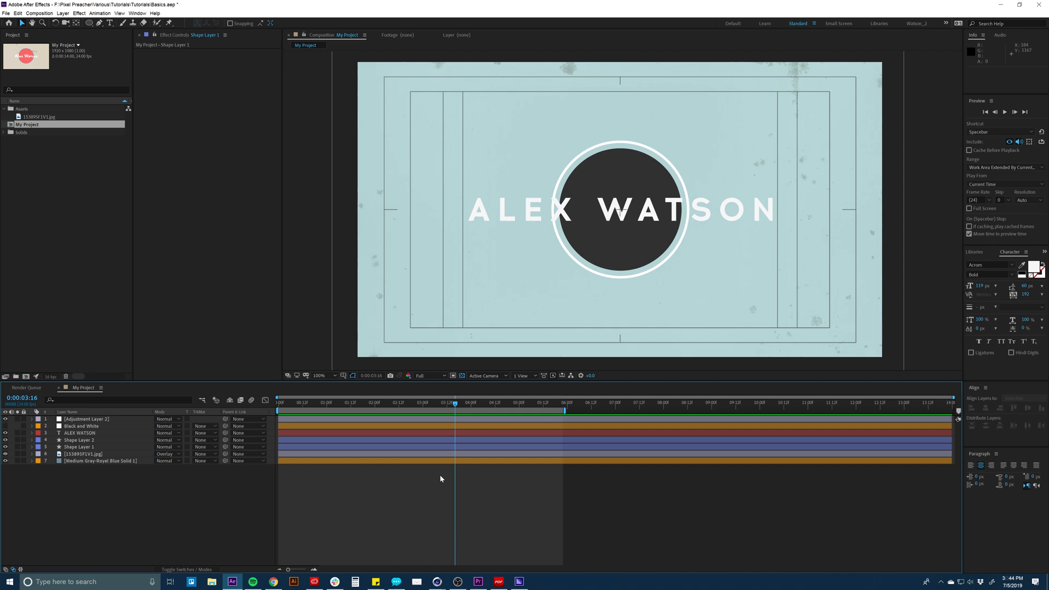
pyautogui.click(412, 461)
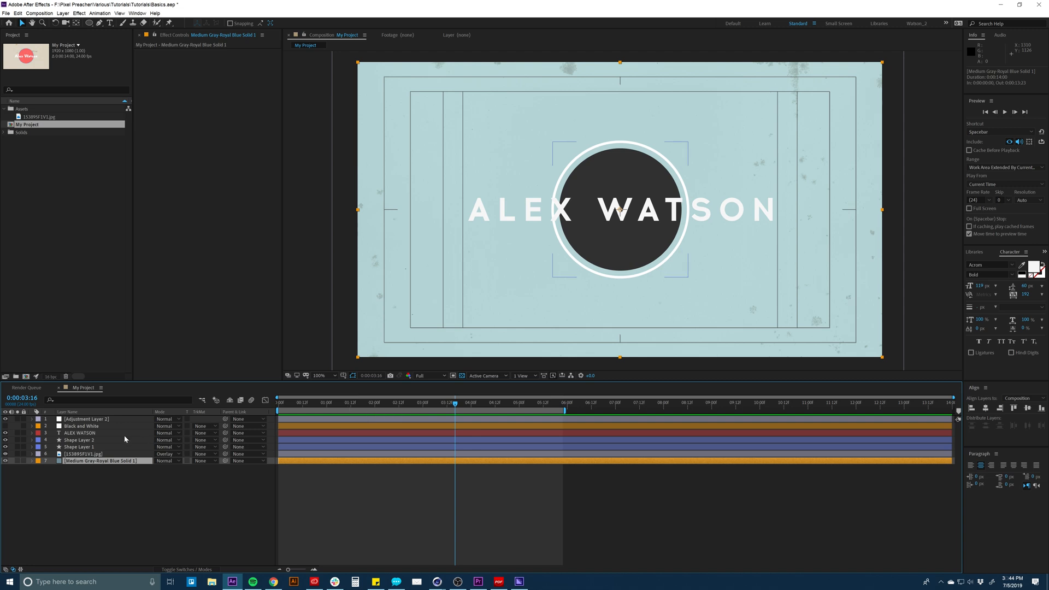
pyautogui.keyDown('shift'); pyautogui.click(106, 420); pyautogui.keyUp('shift')
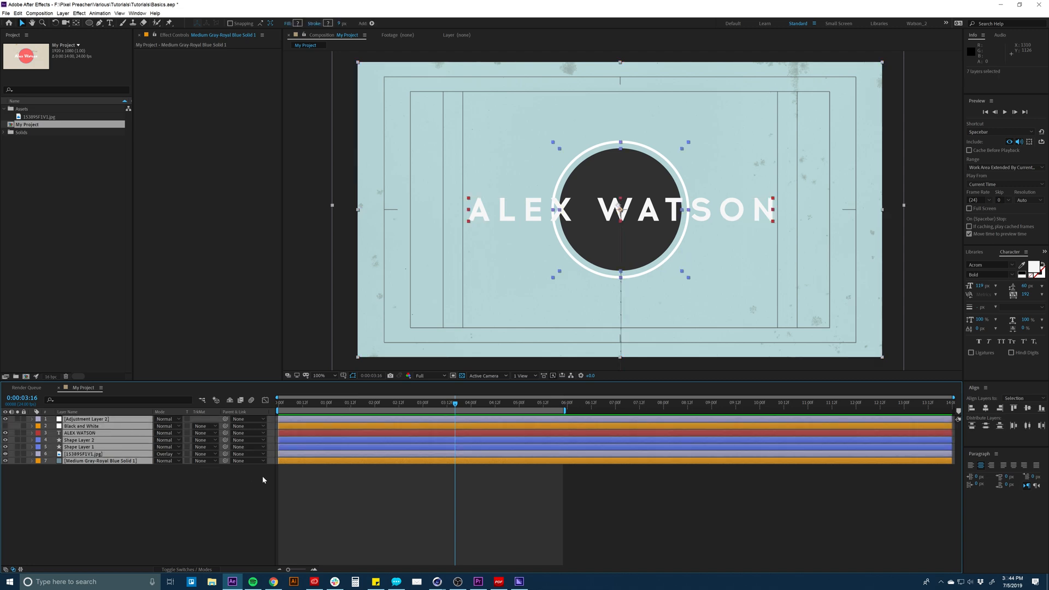
pyautogui.press('Delete')
pyautogui.press('pagedown')
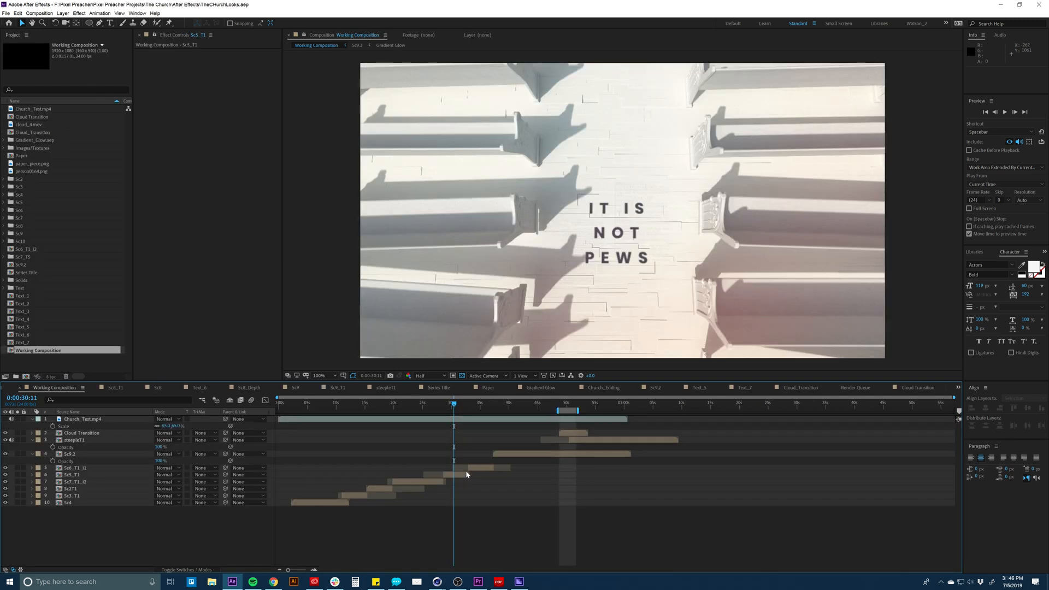
# Examine how the scene layers are staggered in the Working Composition of TheChurchLooks.aep, moving the playhead to 0:00:20:07.
pyautogui.click(497, 453)
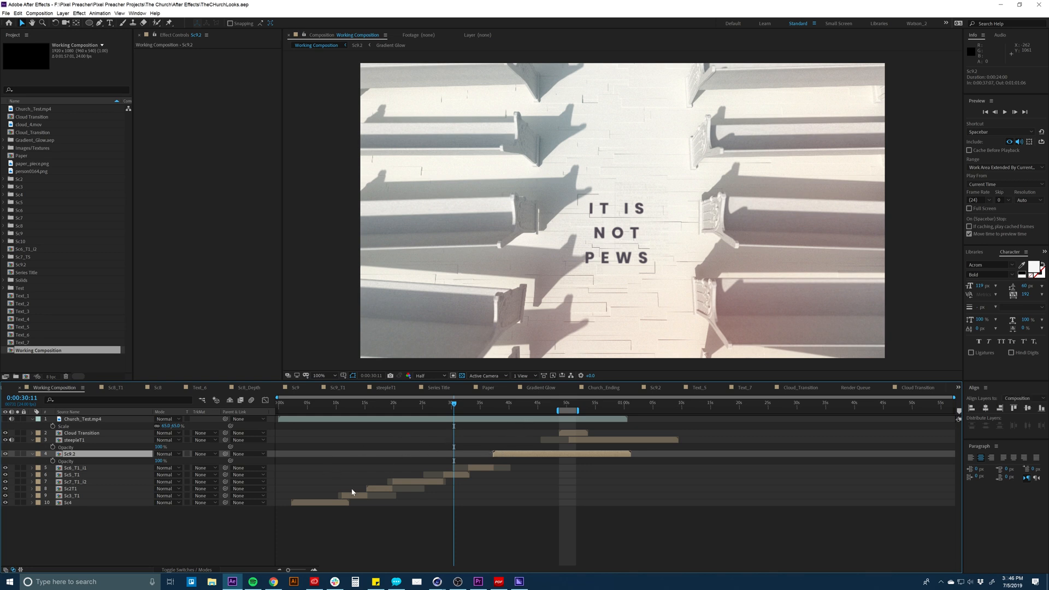
pyautogui.click(322, 518)
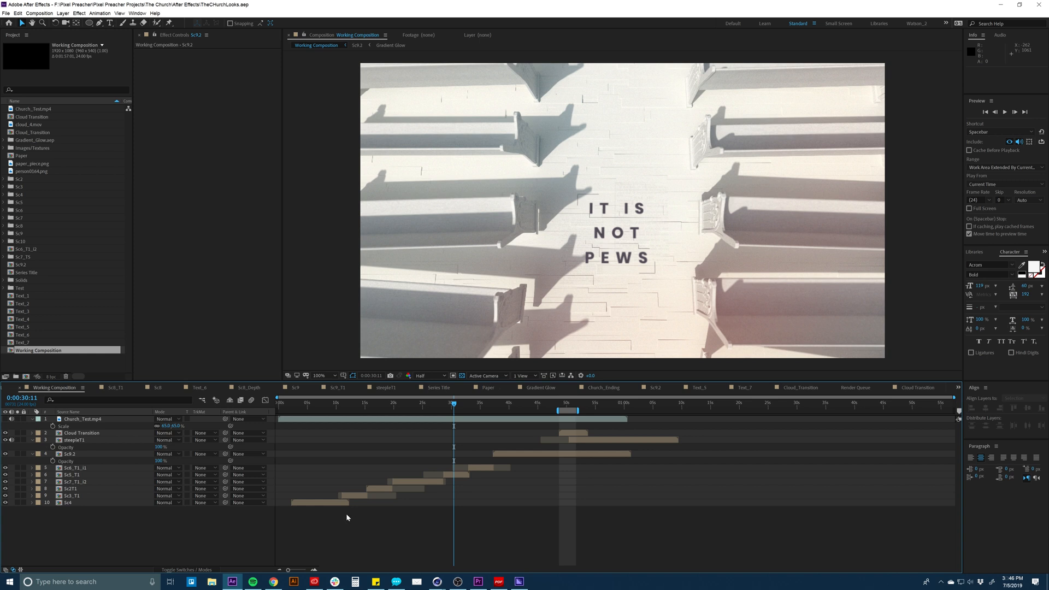
pyautogui.click(422, 482)
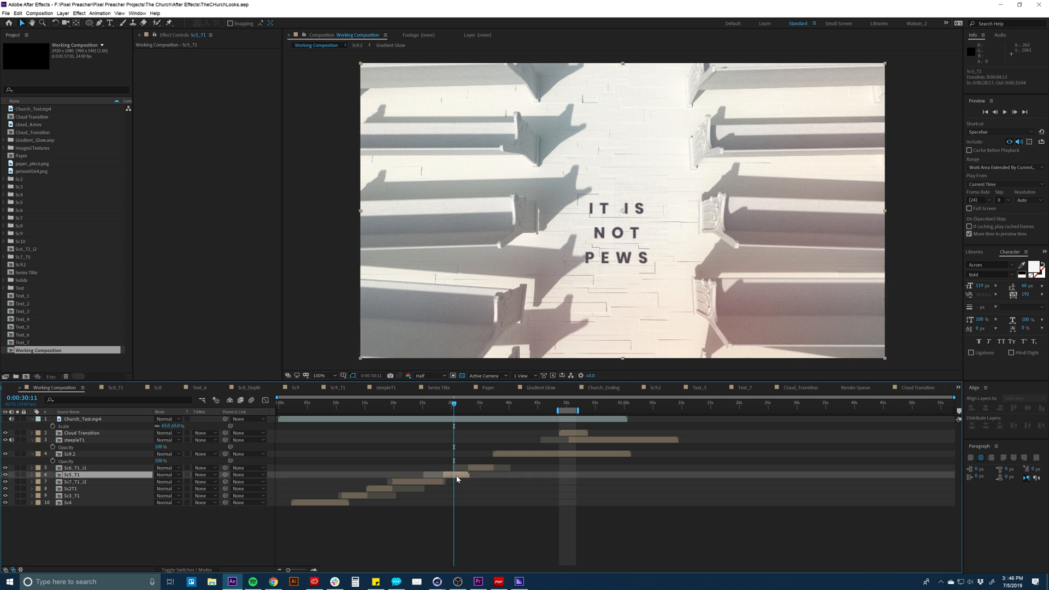
pyautogui.click(387, 491)
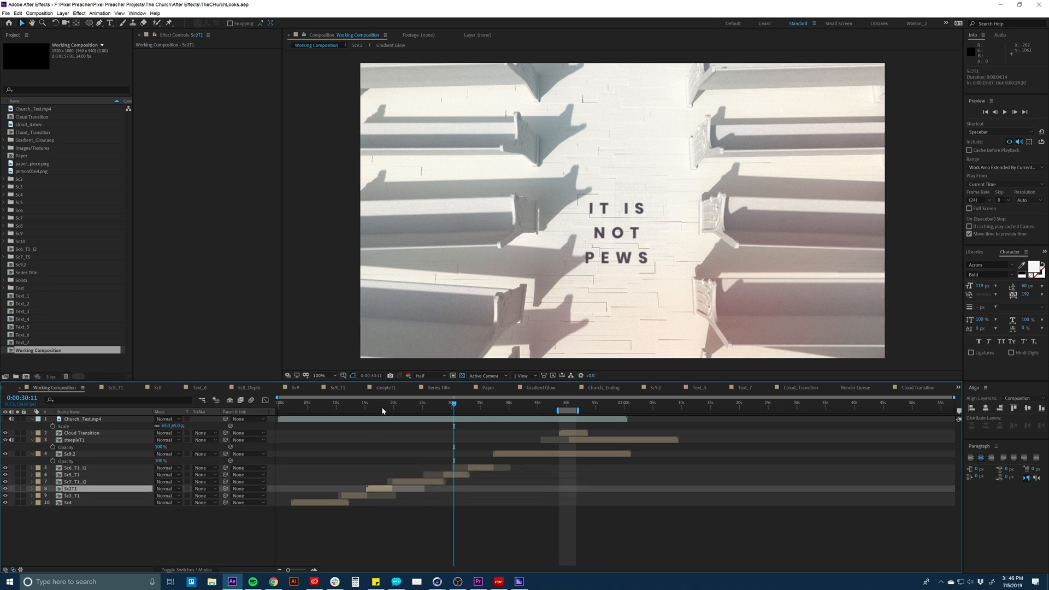
pyautogui.moveTo(384, 409); pyautogui.dragTo(396, 410)
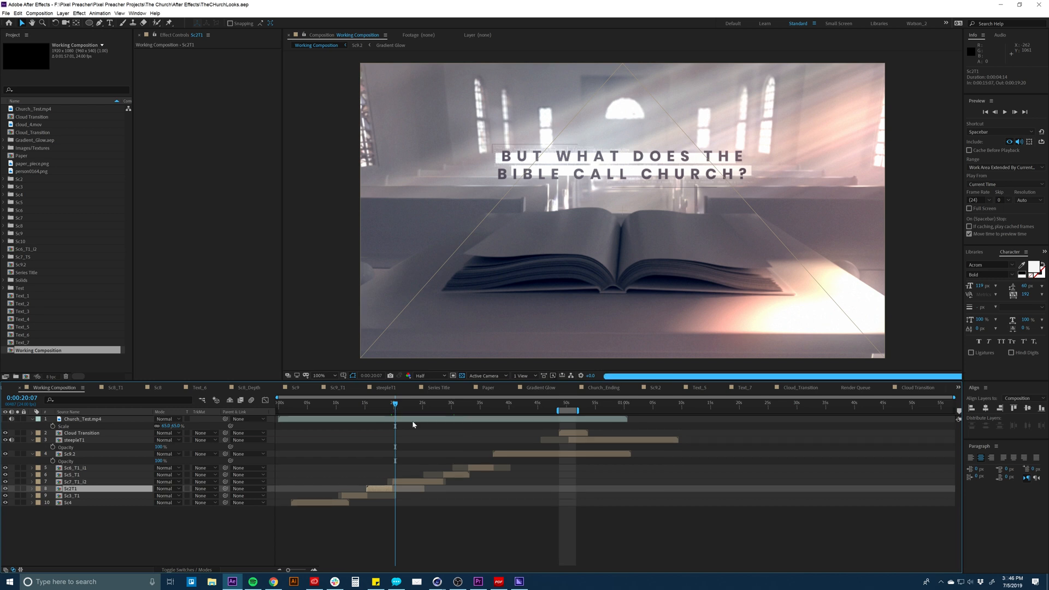
# Open the nested Sc7_T1_i2 composition, preview its contents, and return to the Working Composition.
pyautogui.click(411, 482)
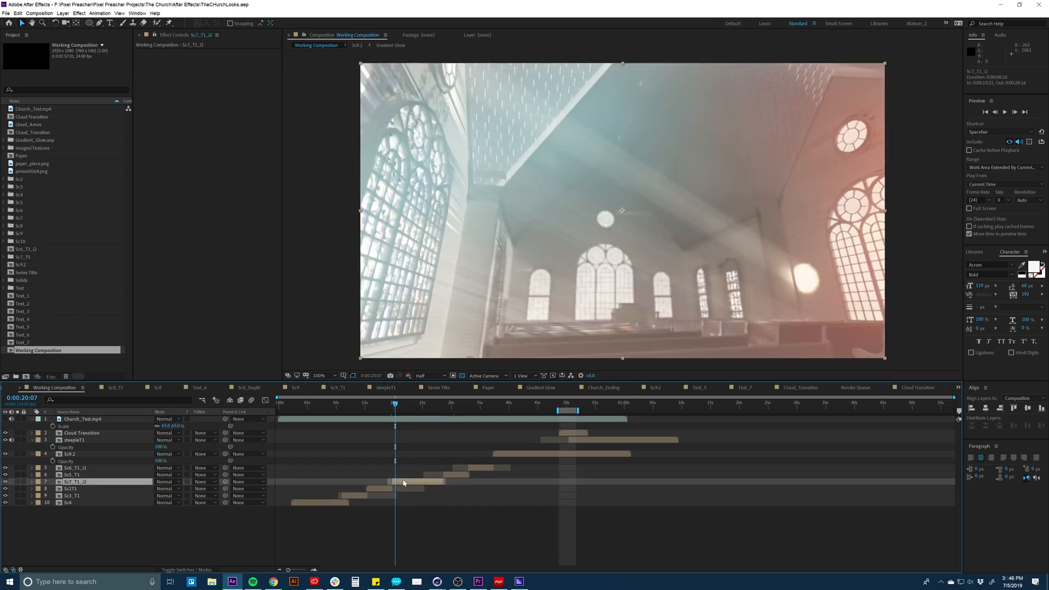
pyautogui.doubleClick(404, 481)
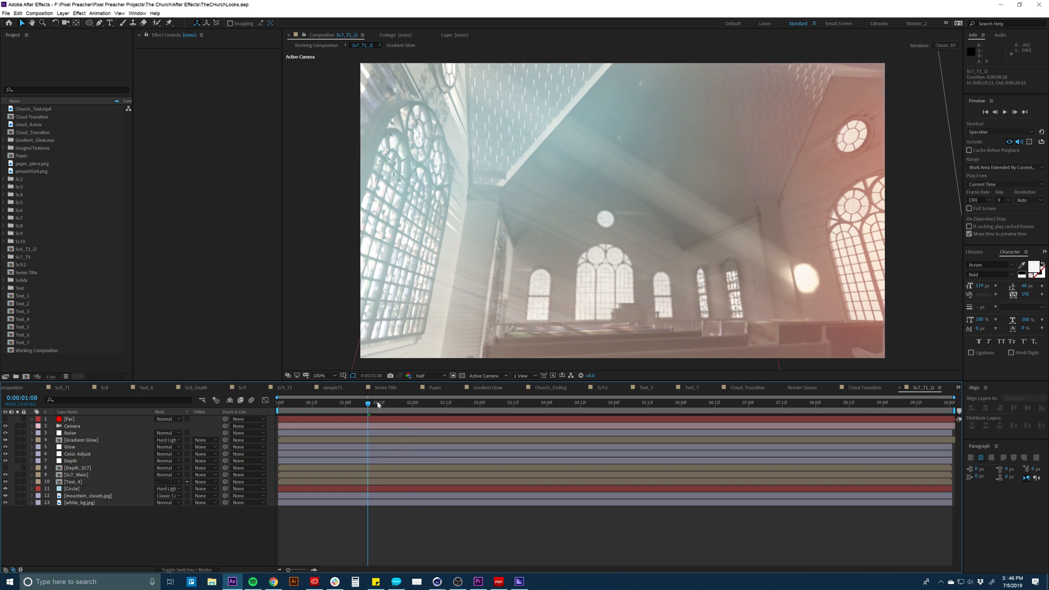
pyautogui.press('space')
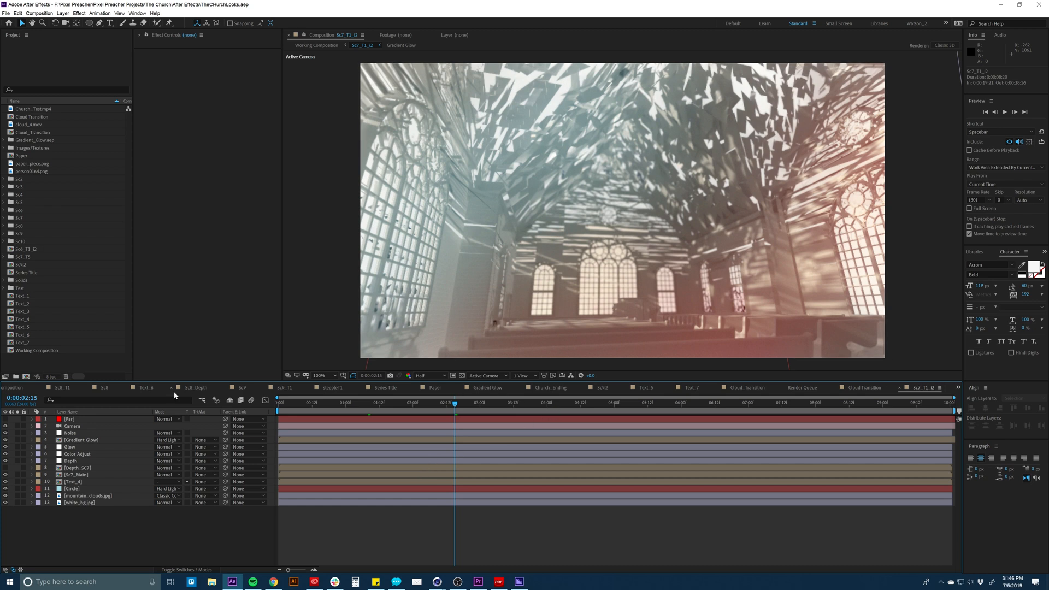
pyautogui.click(13, 389)
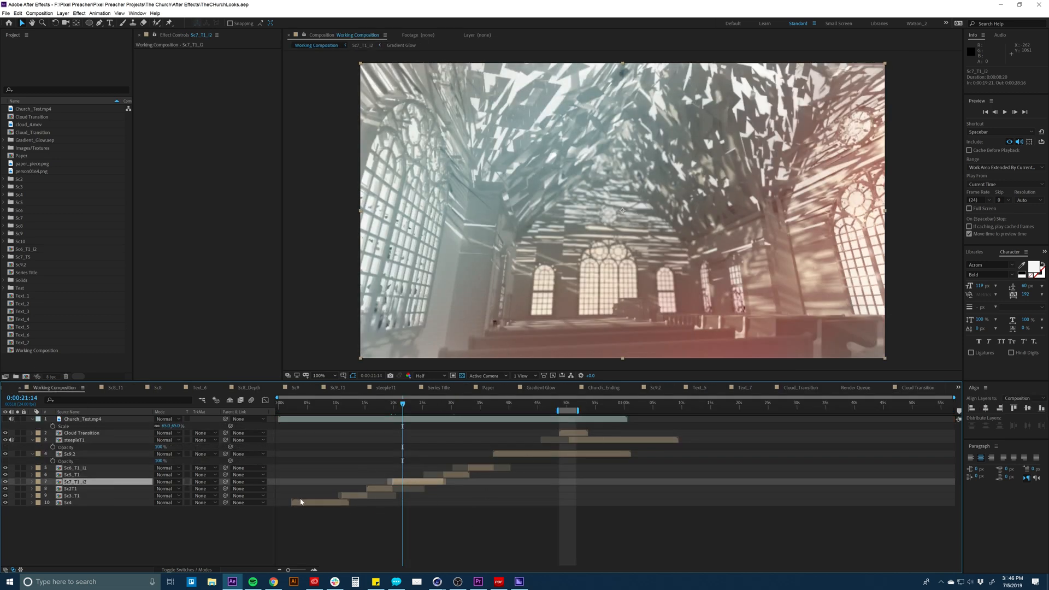
pyautogui.click(476, 530)
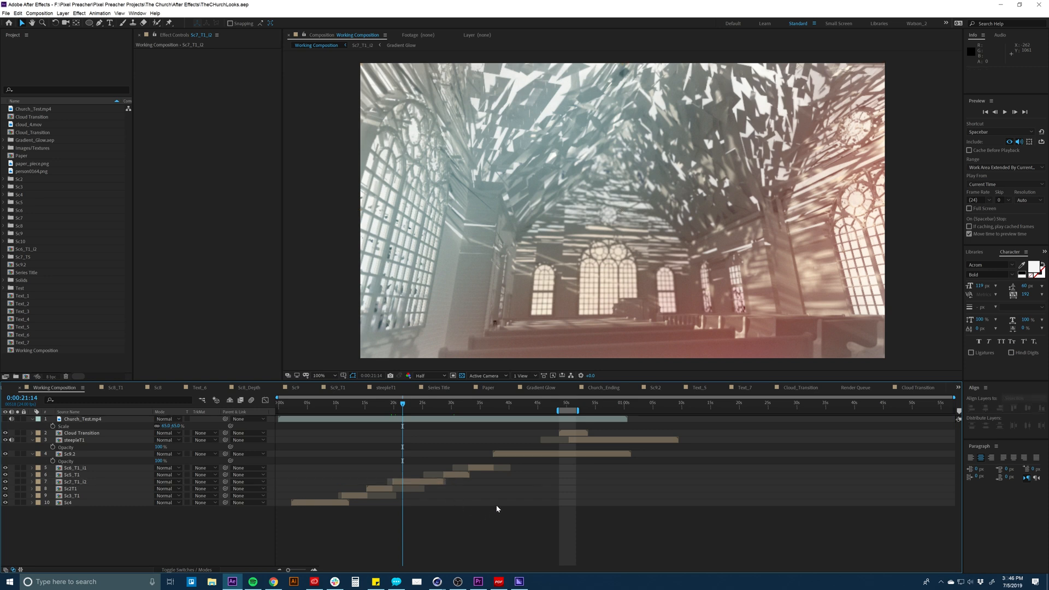
pyautogui.click(385, 495)
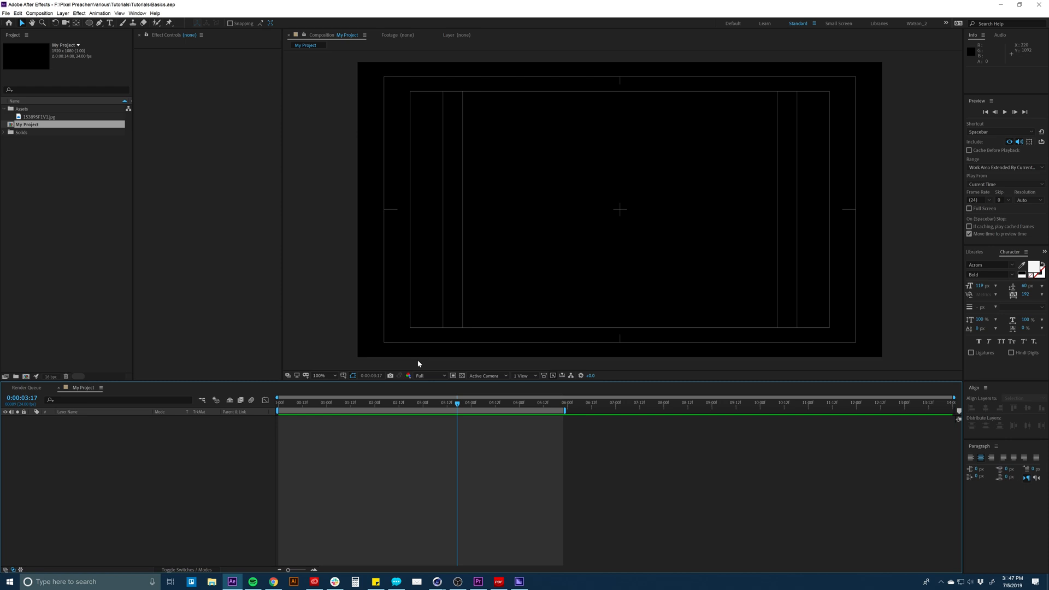
# Create a composition named Scene_1 with the HDTV 1080 24 preset, 1920 x 1080 px, lasting 14 seconds.
pyautogui.click(93, 220)
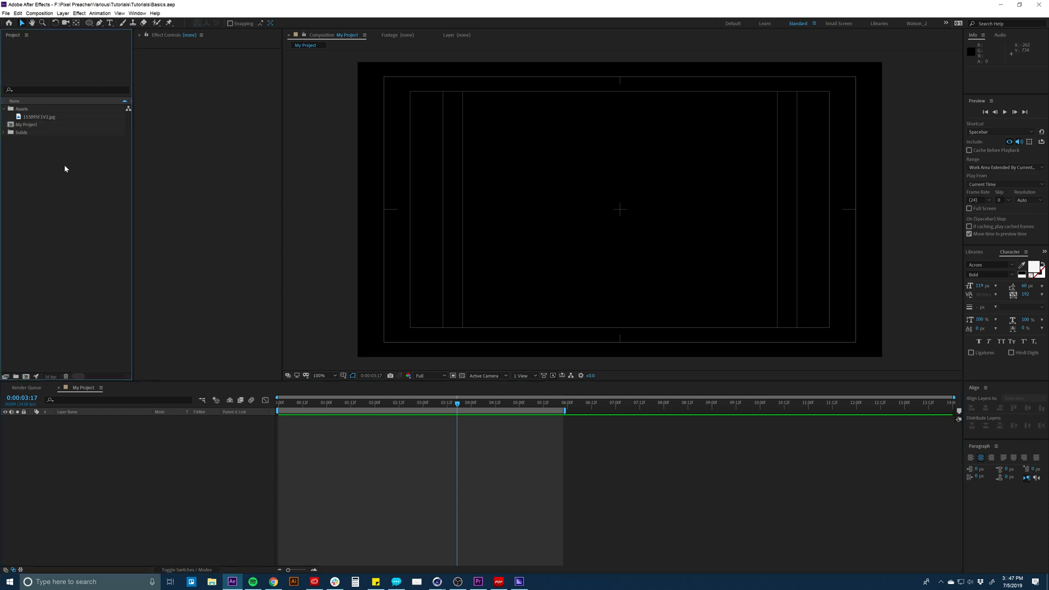
pyautogui.click(52, 125)
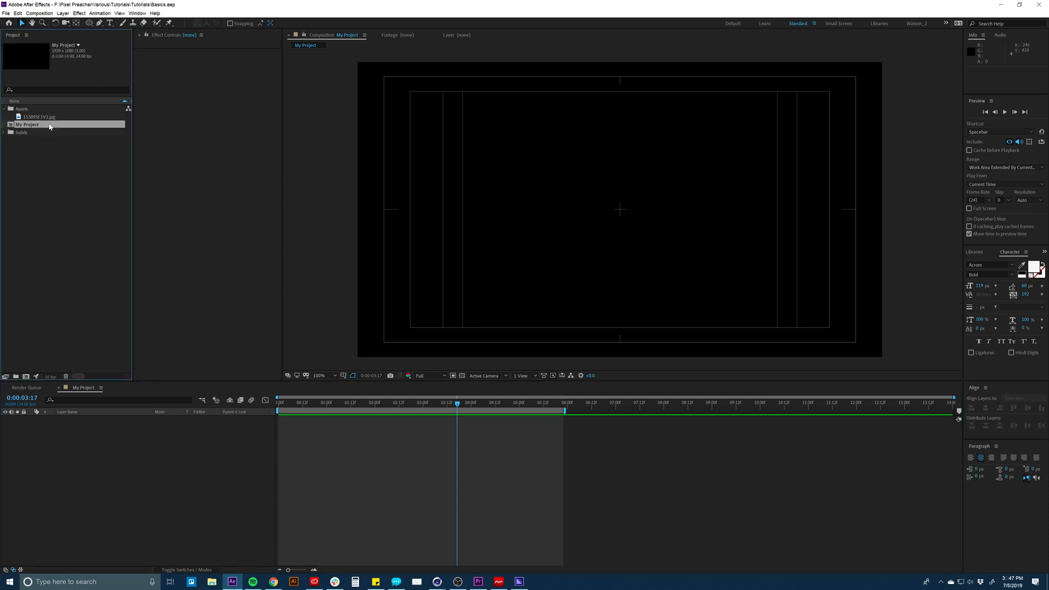
pyautogui.click(25, 378)
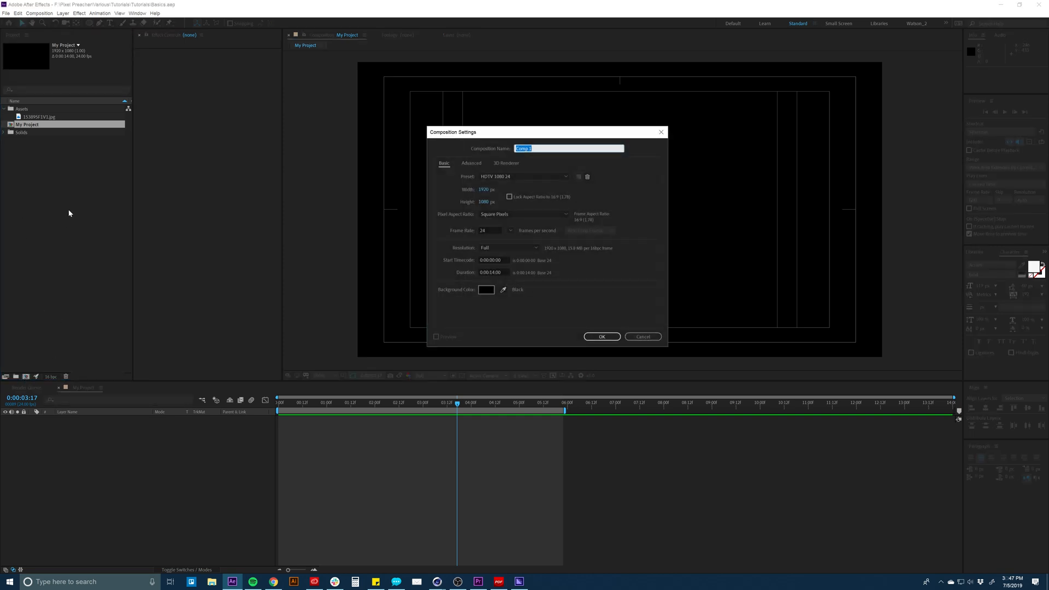
pyautogui.write('Scene_1')
pyautogui.click(601, 336)
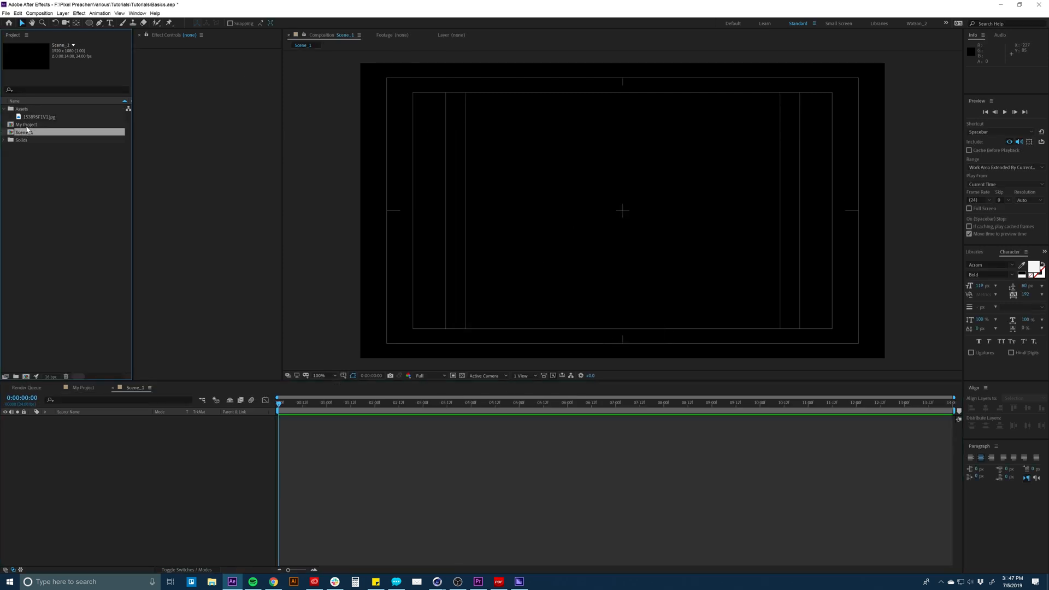
pyautogui.click(28, 125)
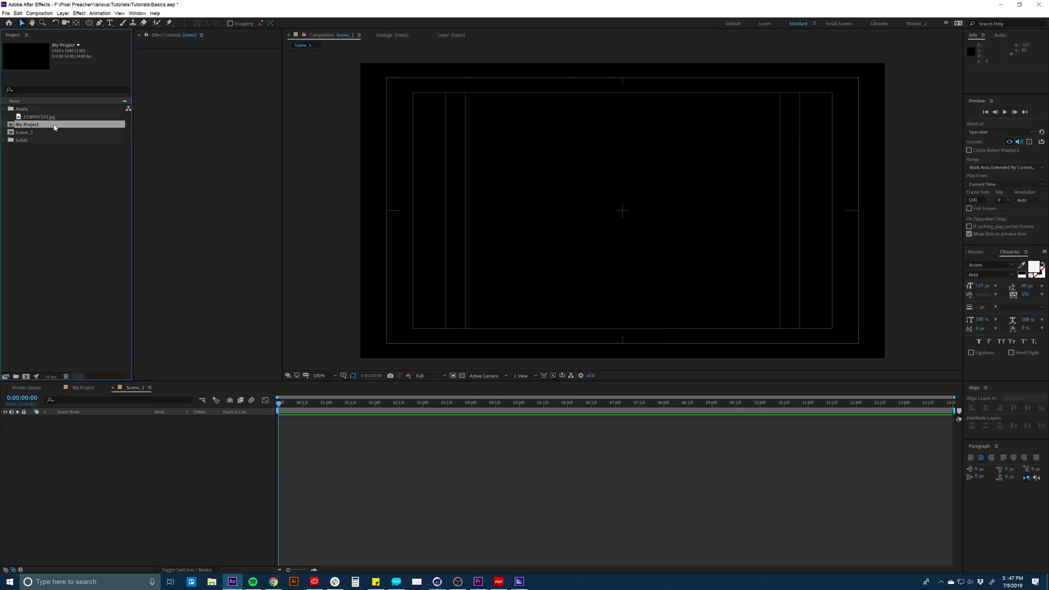
pyautogui.click(23, 133)
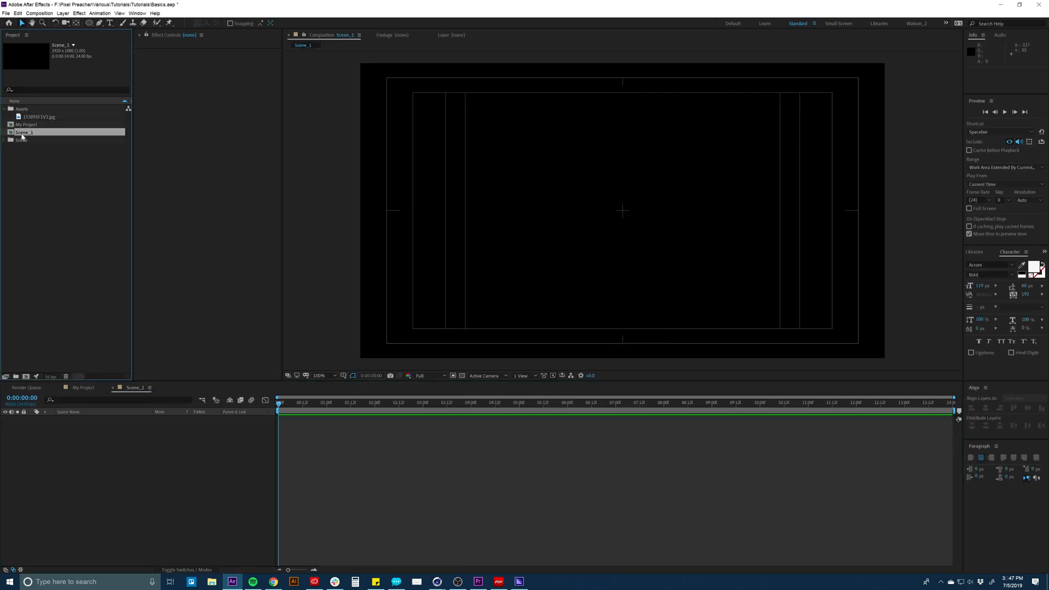
# Add a full-frame 1920 x 1080 px solid layer in a muted orange to the Scene_1 composition.
pyautogui.click(301, 451)
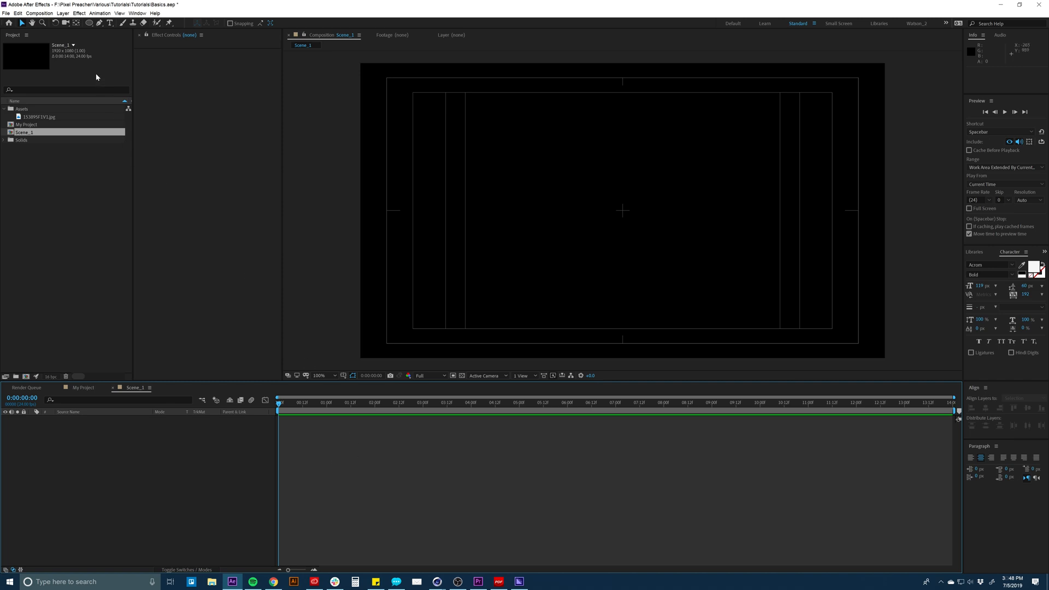
pyautogui.click(63, 13)
pyautogui.moveTo(73, 24)
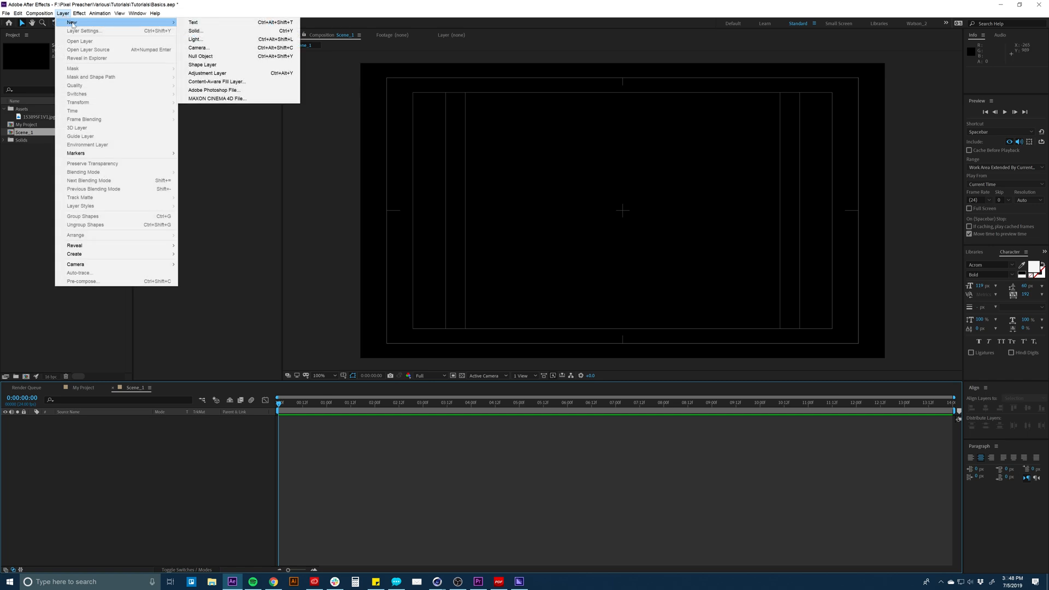
pyautogui.click(213, 31)
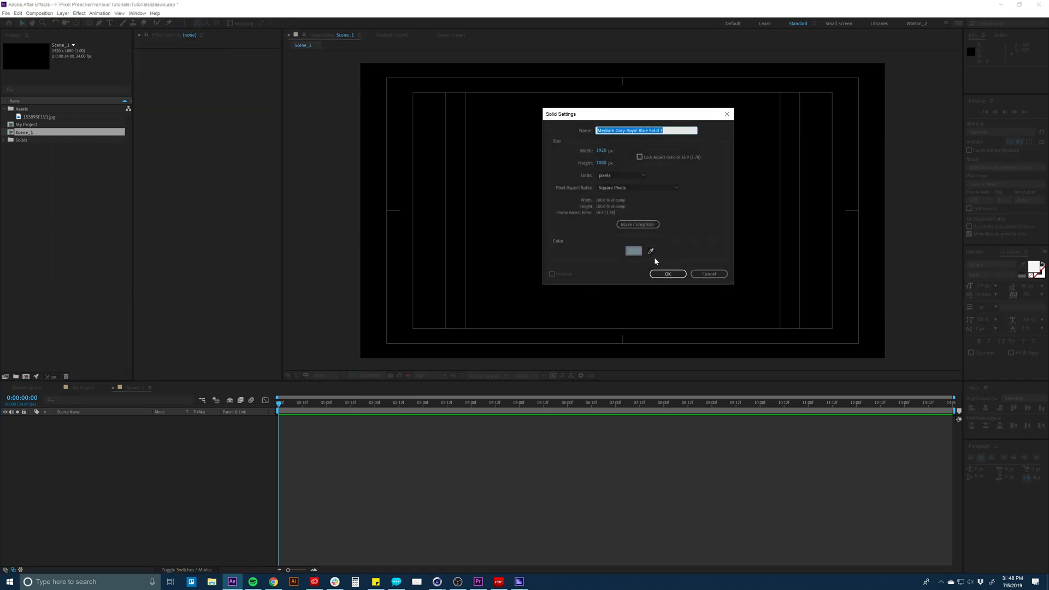
pyautogui.click(633, 250)
pyautogui.click(372, 209)
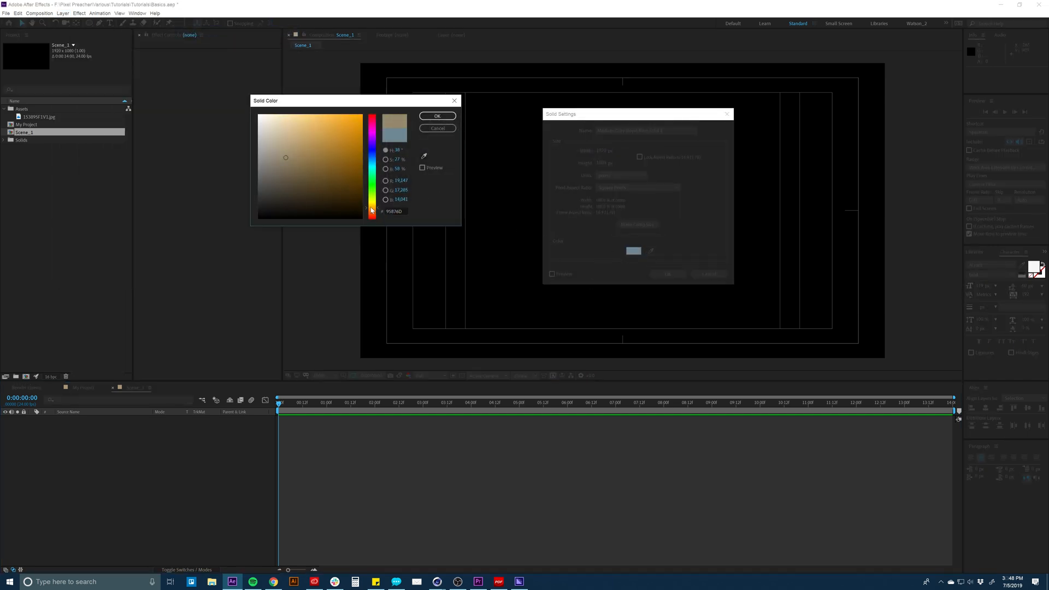
pyautogui.moveTo(339, 175)
pyautogui.mouseDown()
pyautogui.moveTo(314, 165)
pyautogui.moveTo(327, 136)
pyautogui.mouseUp()
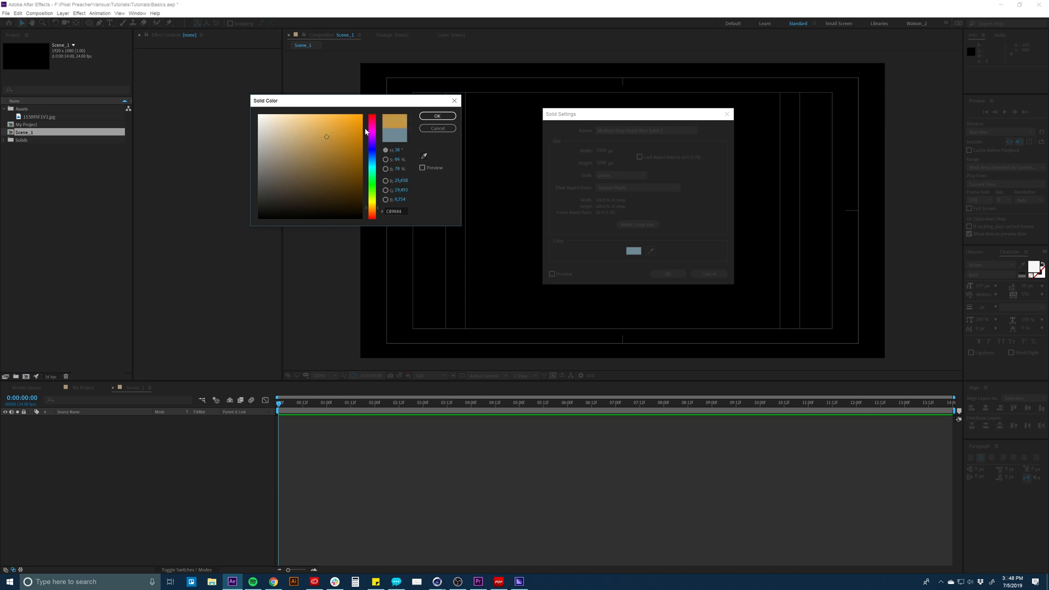
pyautogui.click(437, 115)
pyautogui.click(667, 273)
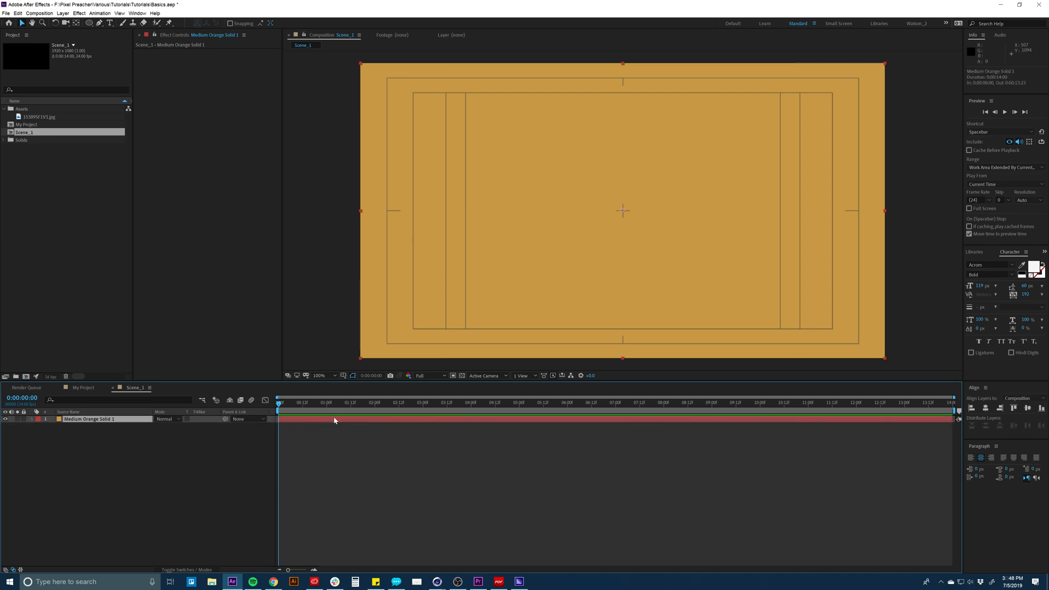
pyautogui.click(79, 13)
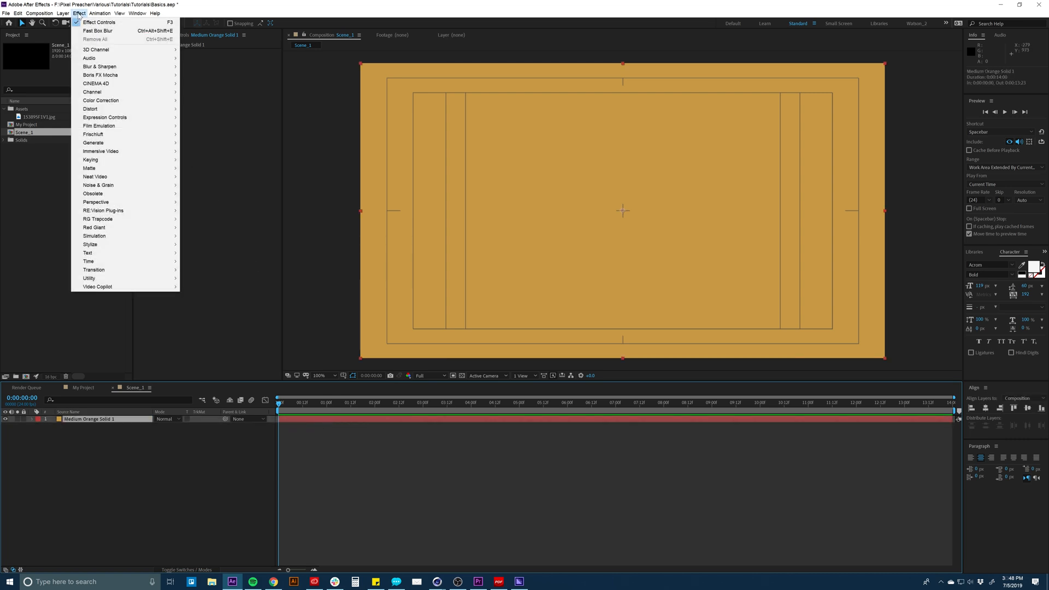
pyautogui.moveTo(107, 143)
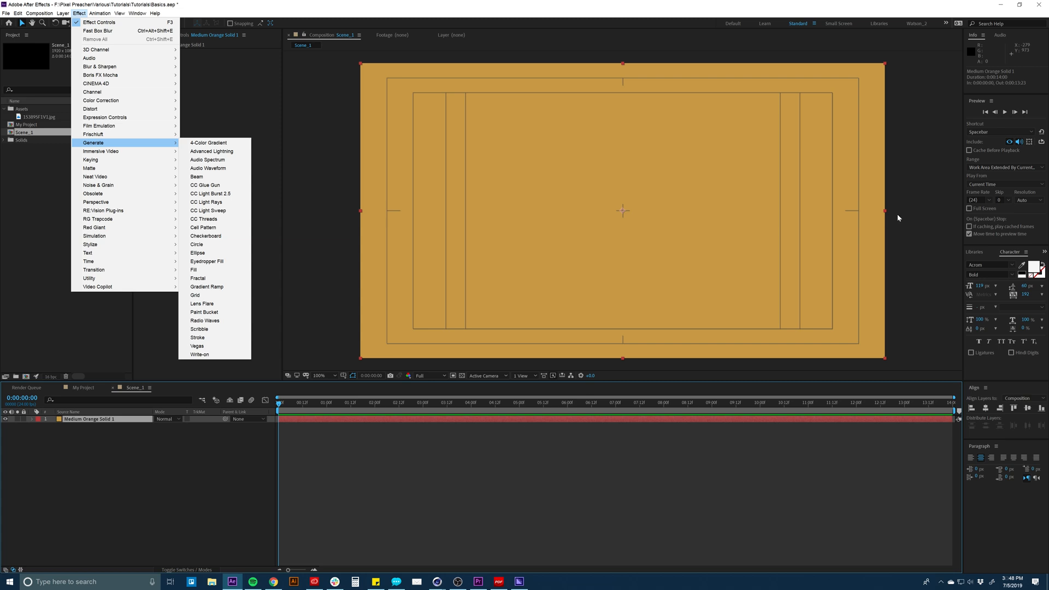
pyautogui.click(993, 513)
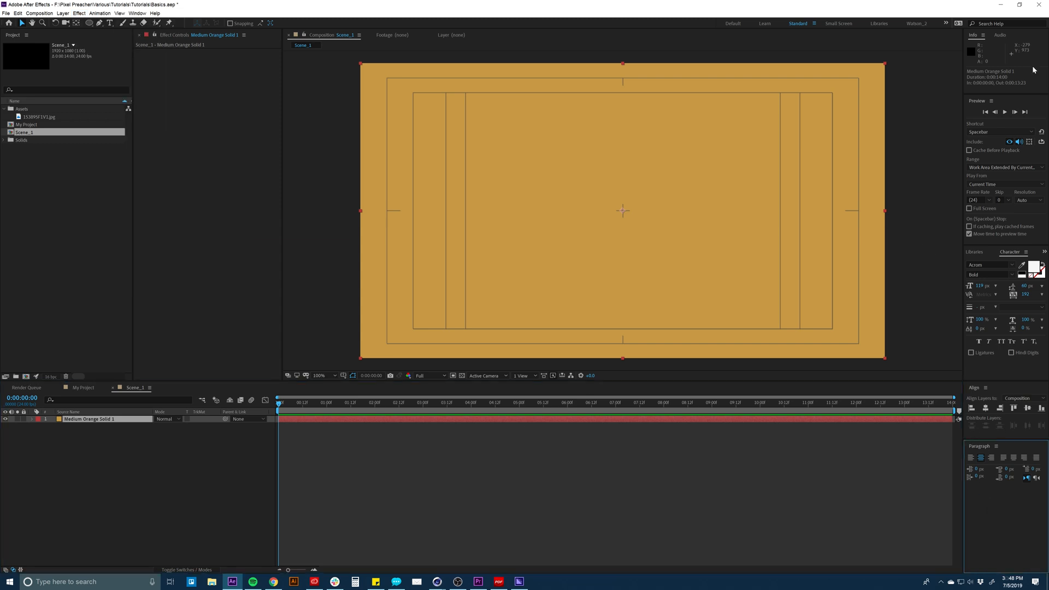
# Search the effects and presets for "gradient" and apply Gradient Ramp to the orange solid.
pyautogui.click(137, 13)
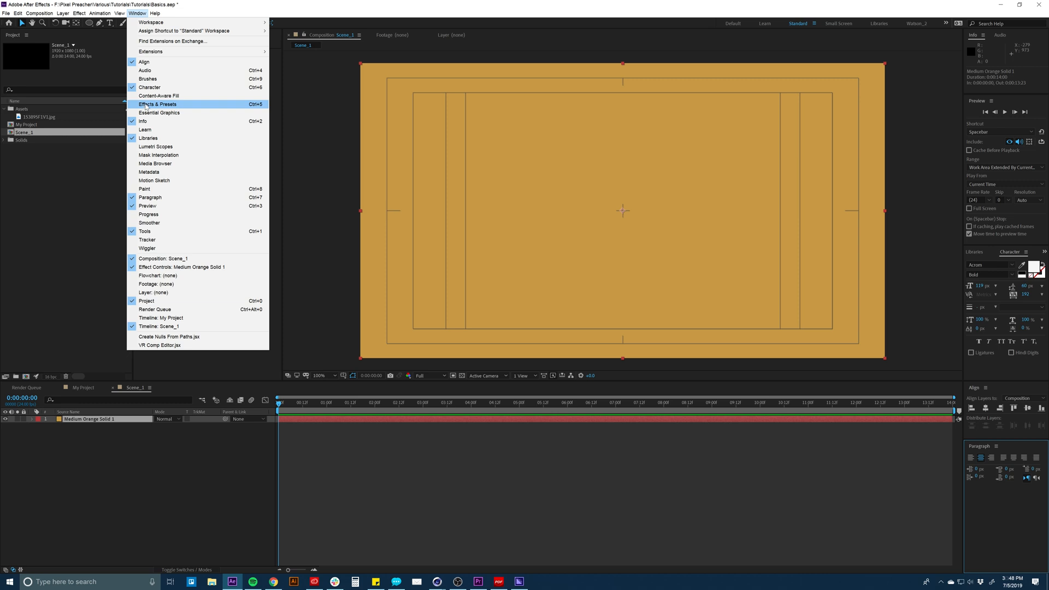
pyautogui.click(146, 104)
pyautogui.click(988, 263)
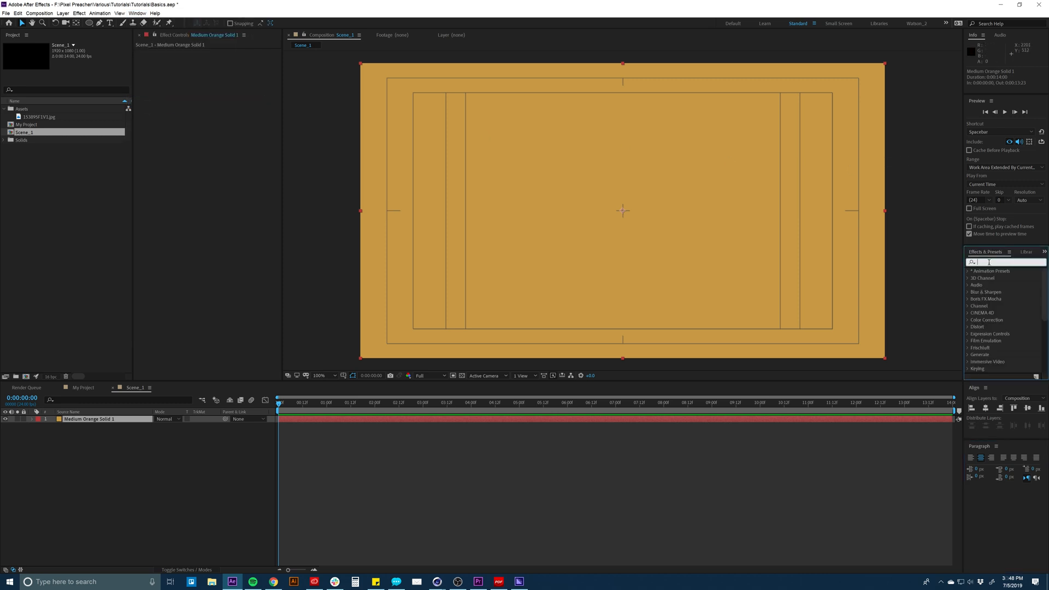
pyautogui.write('gradient')
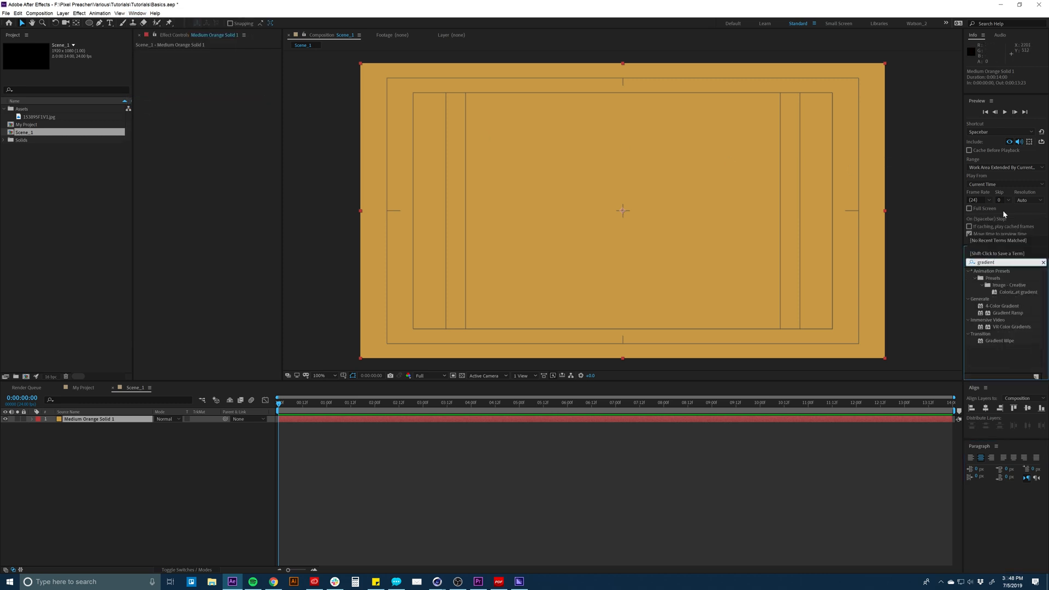
pyautogui.click(1003, 314)
pyautogui.moveTo(1003, 316); pyautogui.dragTo(701, 265)
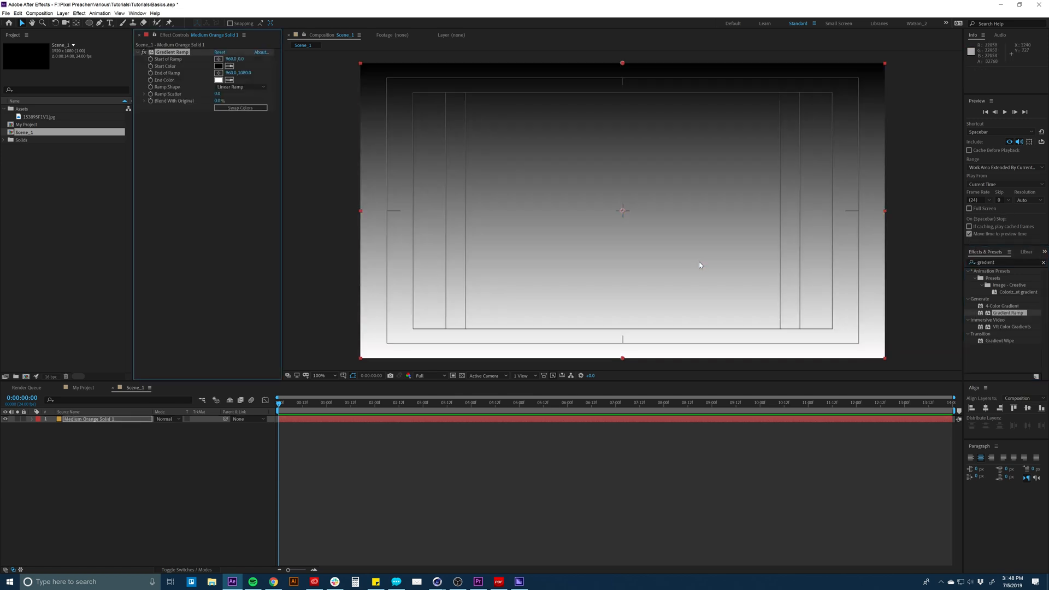
# Set the Gradient Ramp's Start Color to the light red EA4747.
pyautogui.click(218, 66)
pyautogui.moveTo(372, 210); pyautogui.dragTo(373, 220)
pyautogui.click(330, 123)
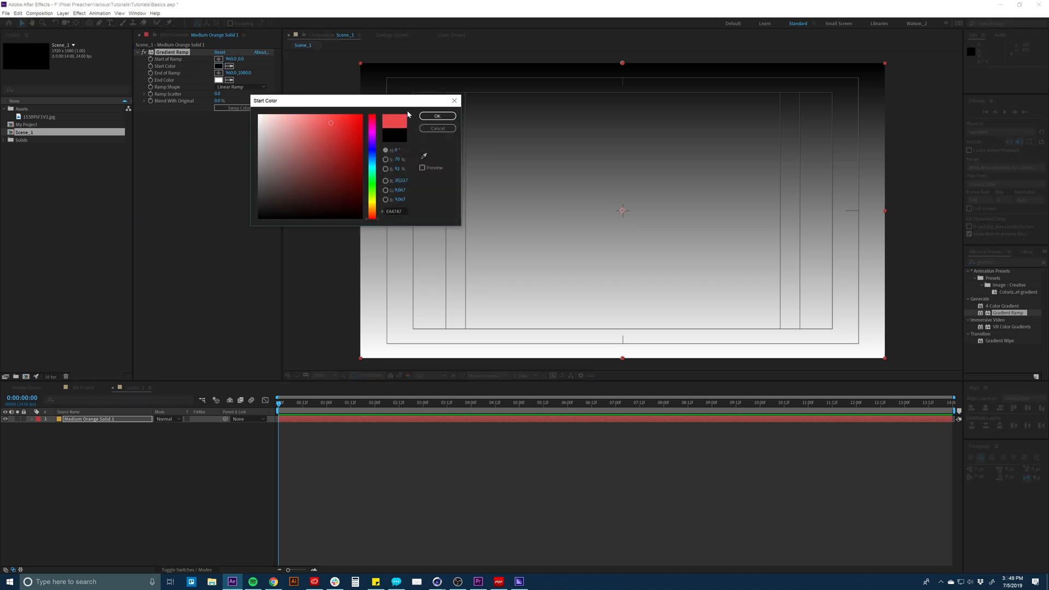
pyautogui.click(436, 115)
# Set the Gradient Ramp's End Color to a hot pink.
pyautogui.click(219, 80)
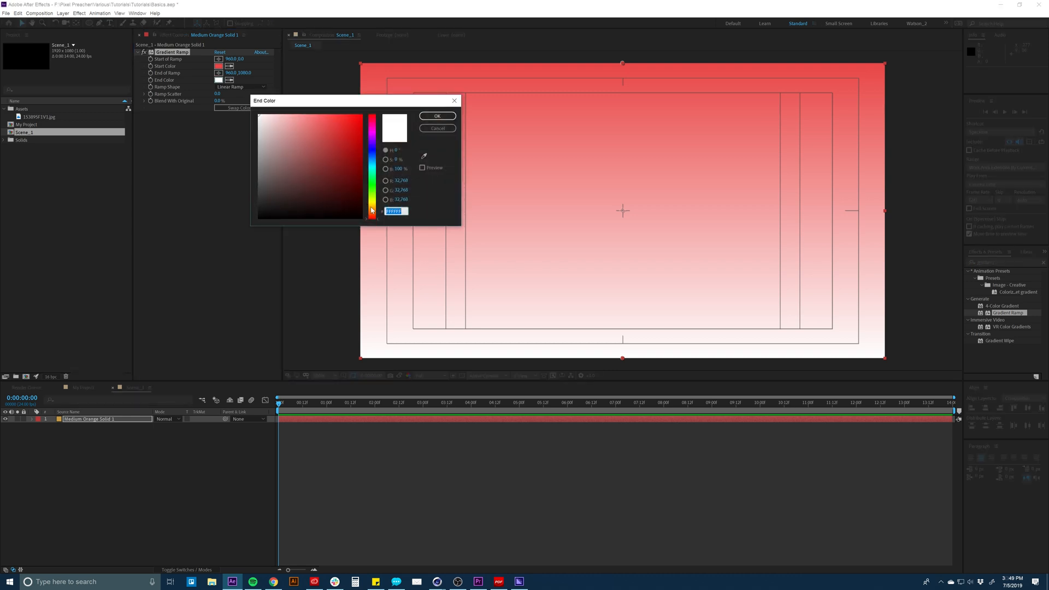
pyautogui.moveTo(372, 213); pyautogui.dragTo(366, 123)
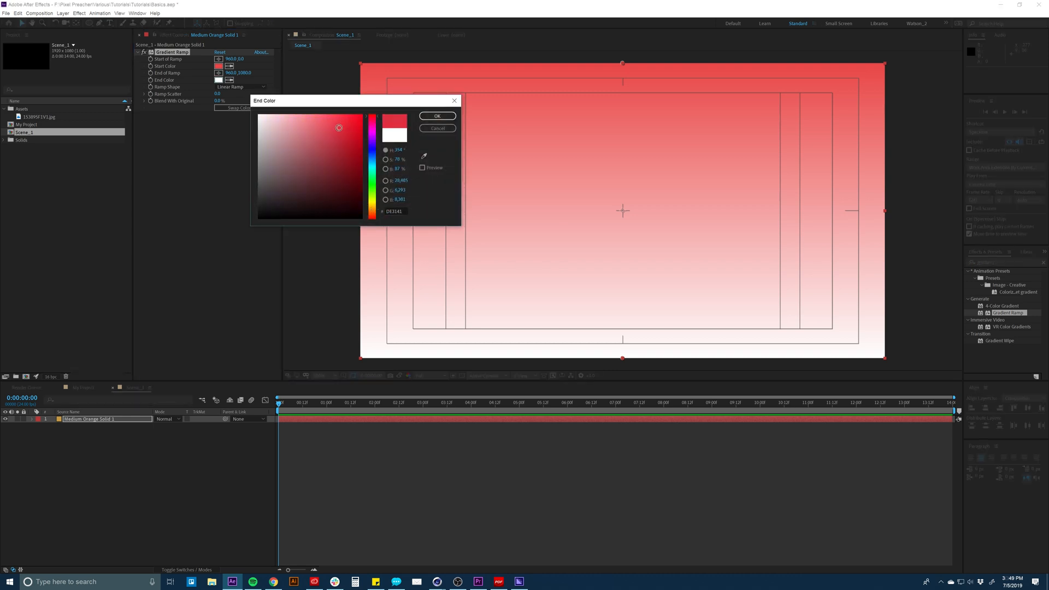
pyautogui.click(327, 128)
pyautogui.click(372, 126)
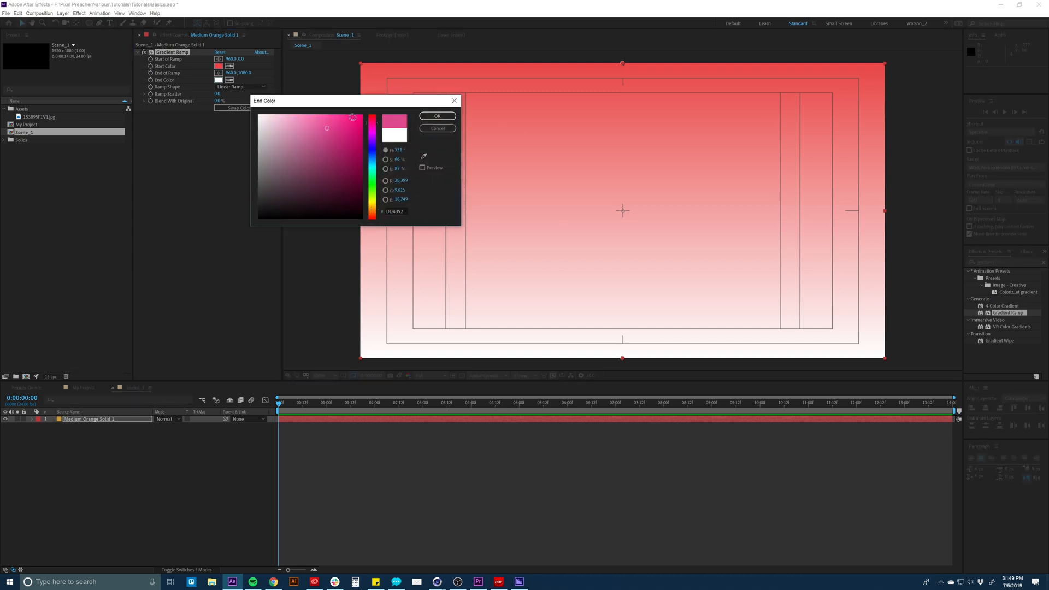
pyautogui.click(352, 117)
pyautogui.click(437, 116)
pyautogui.click(492, 462)
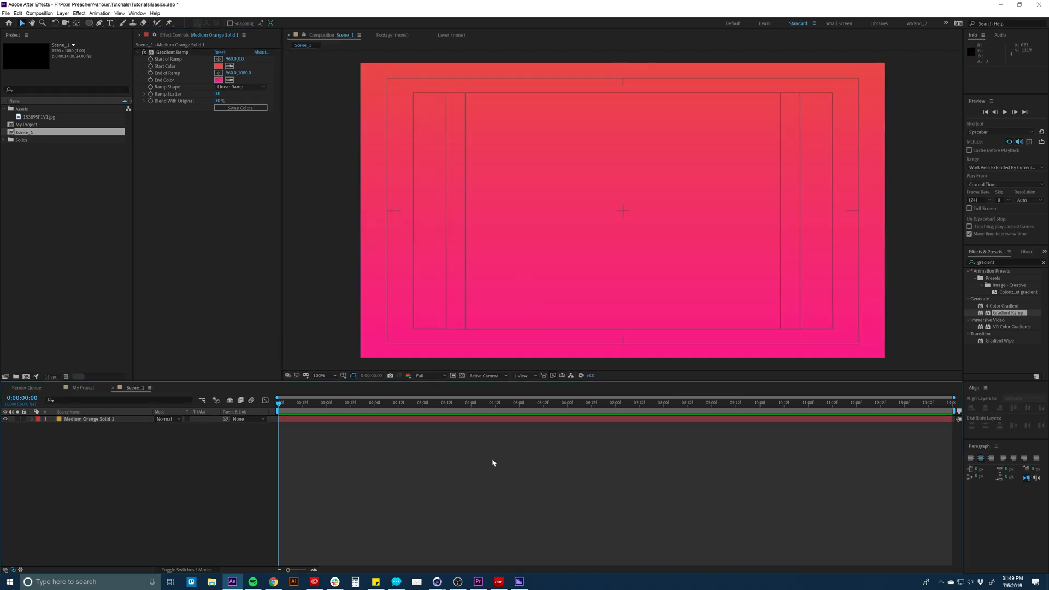
# Turn on keyframing for the Gradient Ramp's Start Color and End Color at 0:00:00:00 and reveal the solid's keyframes.
pyautogui.click(475, 419)
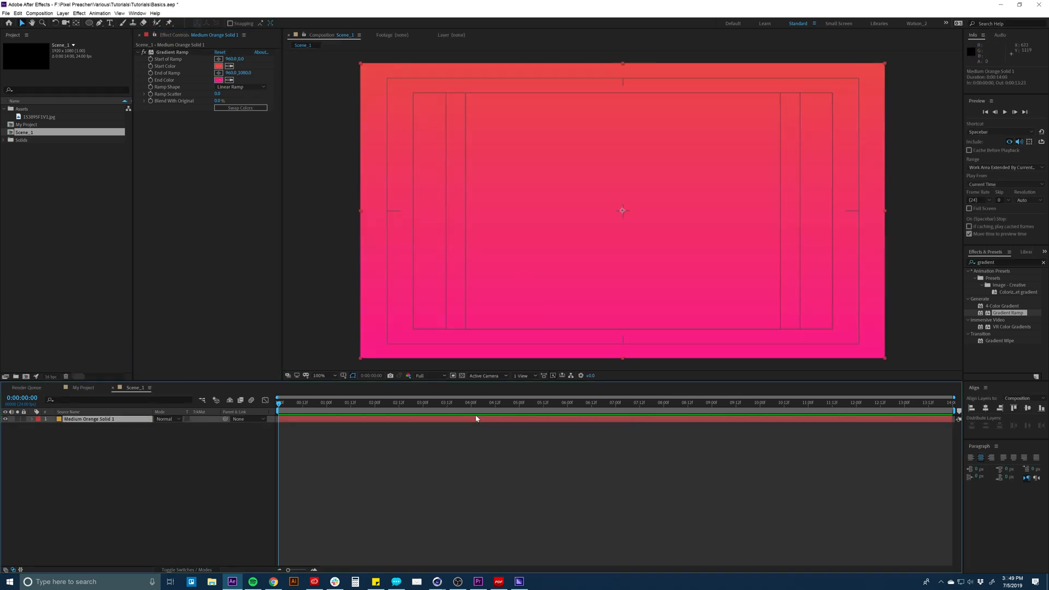
pyautogui.click(169, 52)
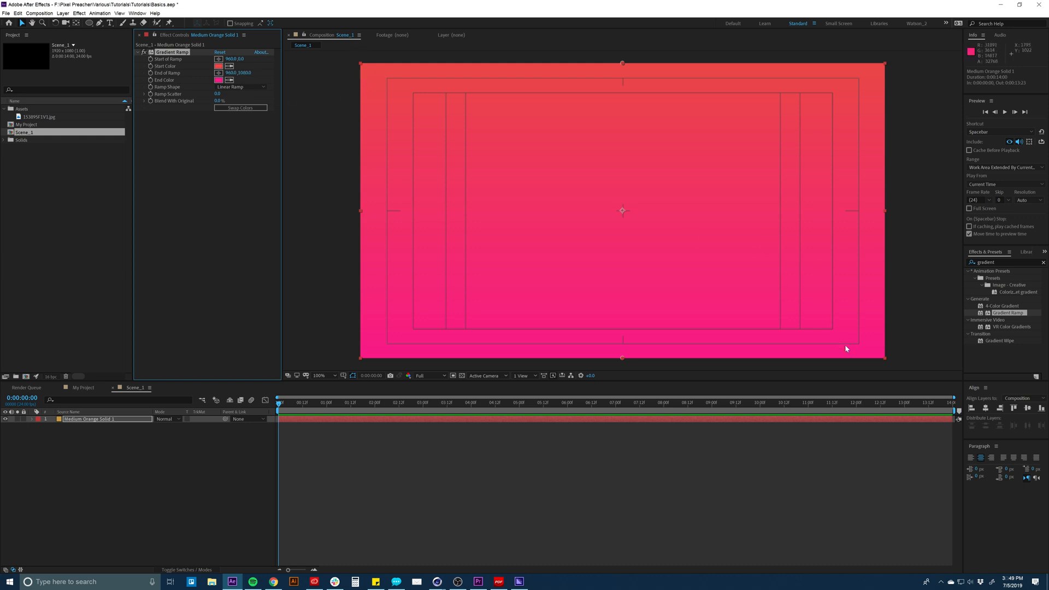
pyautogui.click(280, 402)
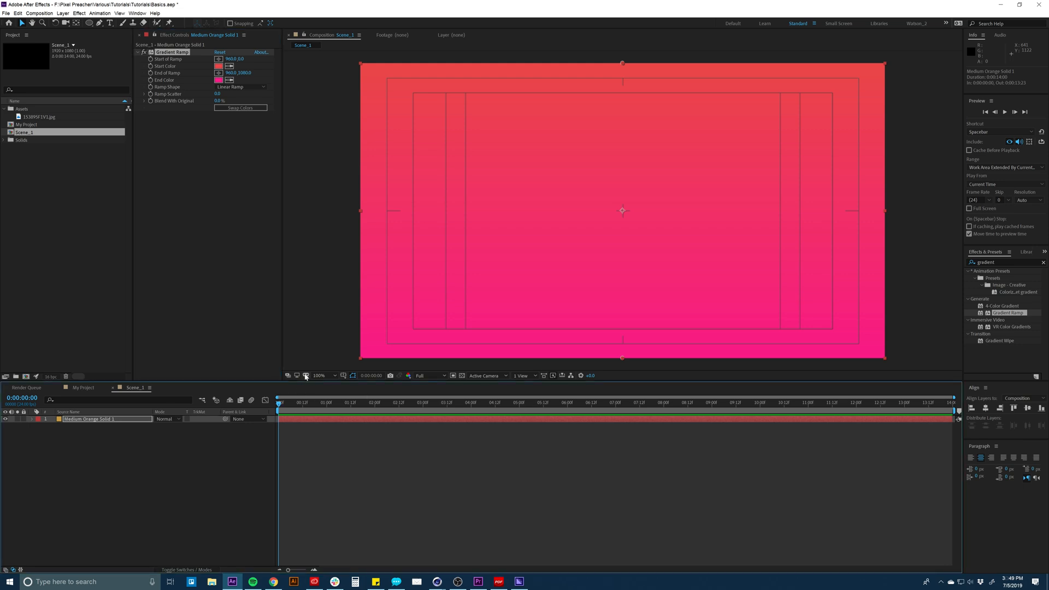
pyautogui.click(150, 66)
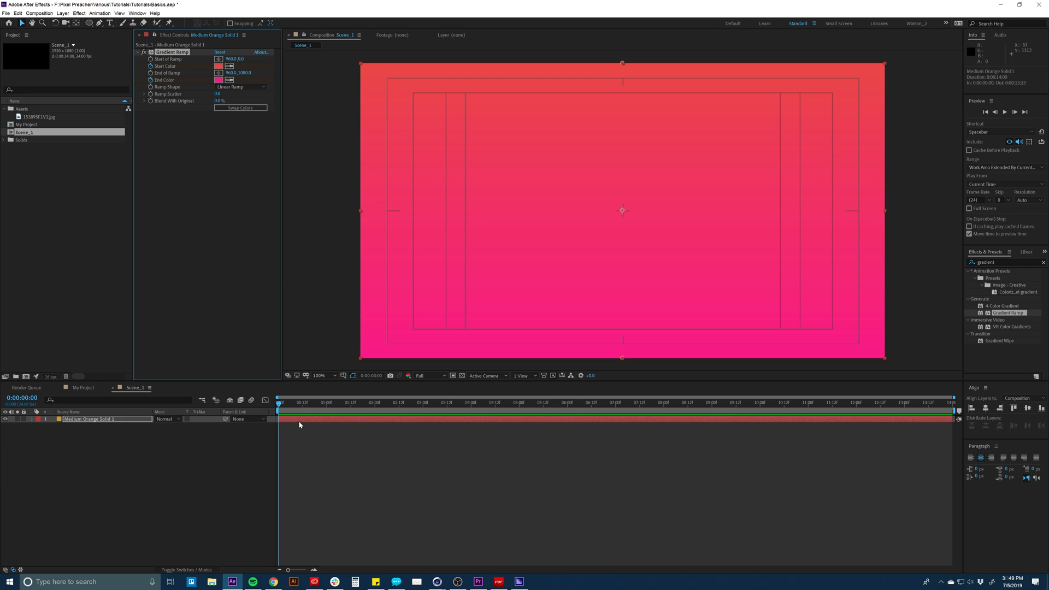
pyautogui.press('u')
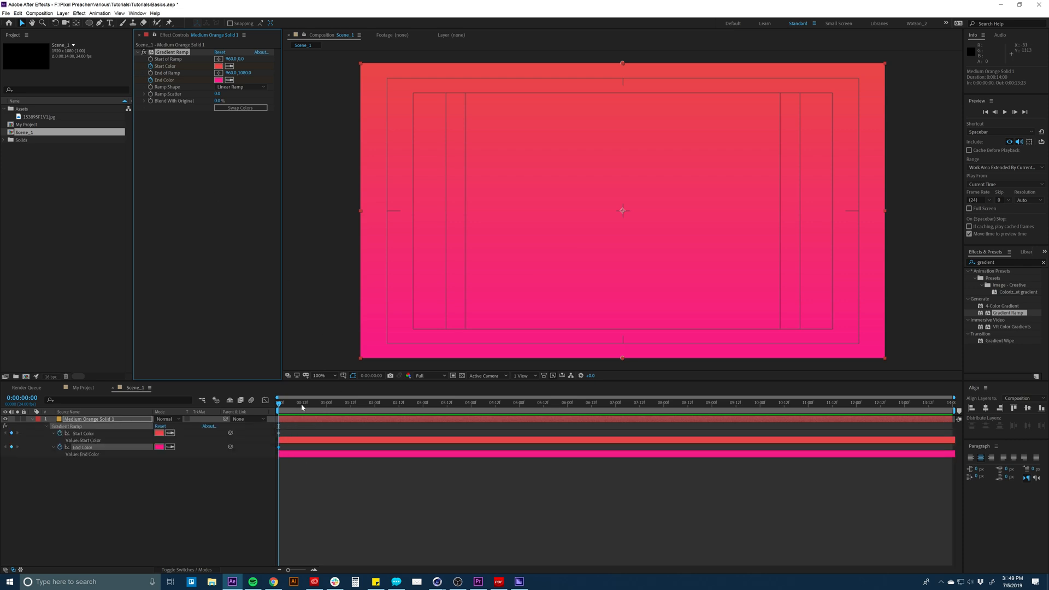
# Keyframe the Start Color to a sky blue at the last frame, 0:00:13:23.
pyautogui.moveTo(302, 406); pyautogui.dragTo(950, 407)
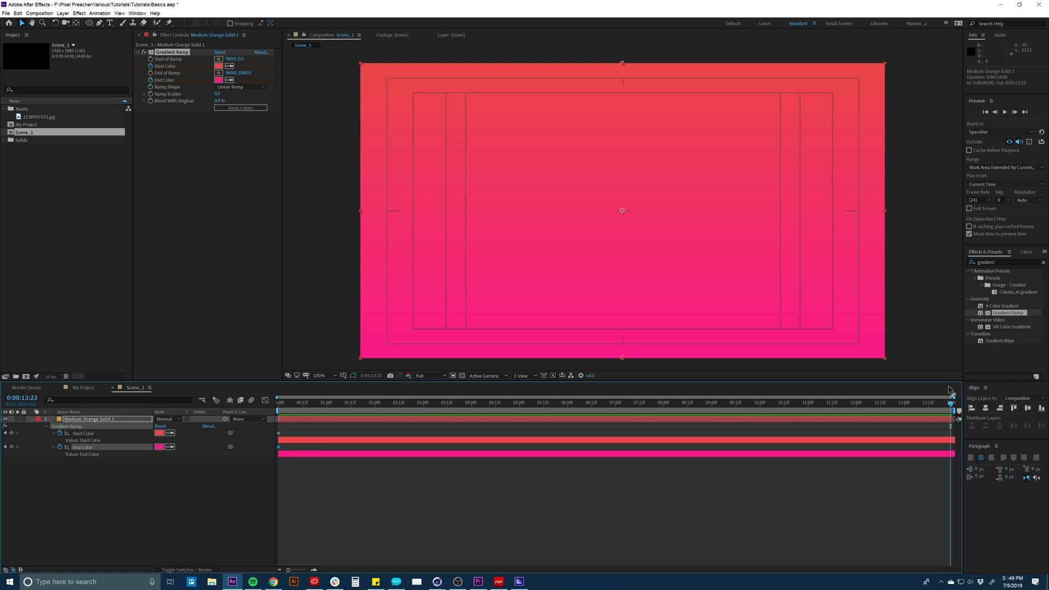
pyautogui.click(218, 65)
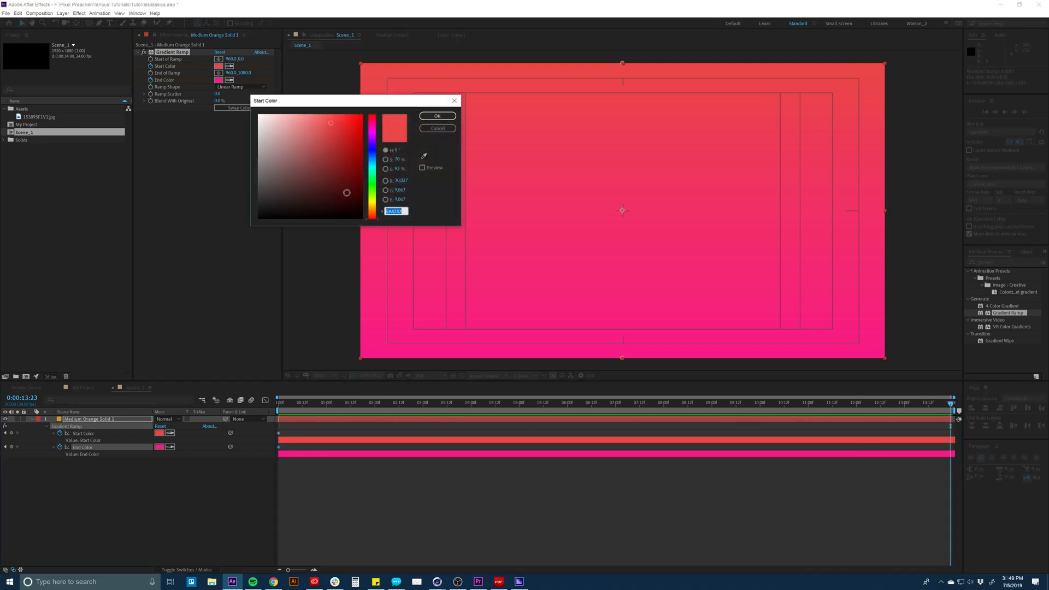
pyautogui.click(374, 165)
pyautogui.click(436, 116)
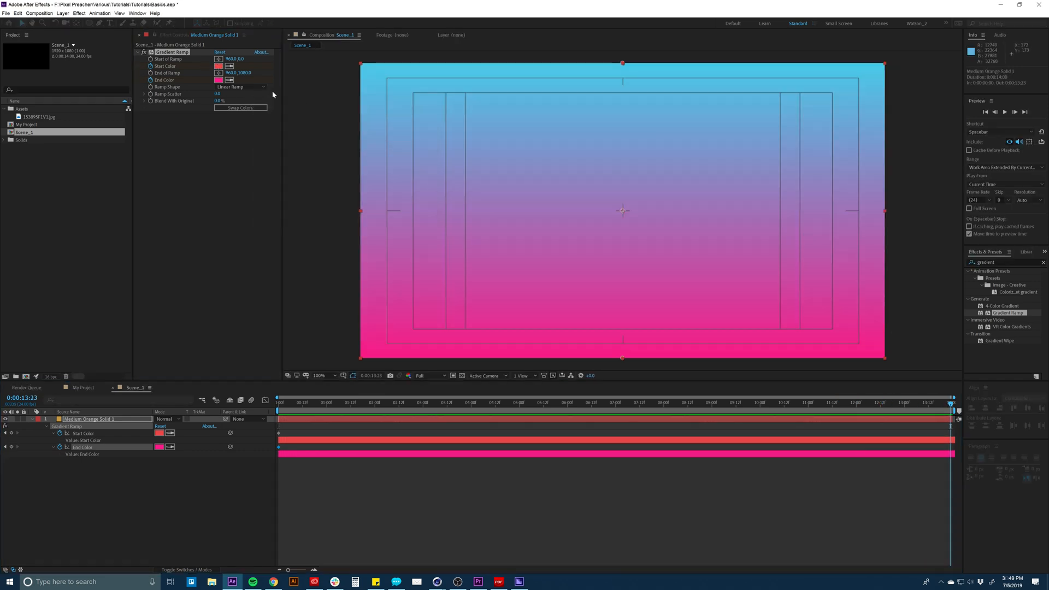
# Keyframe the End Color to the olive green A1B147 at the last frame.
pyautogui.click(222, 79)
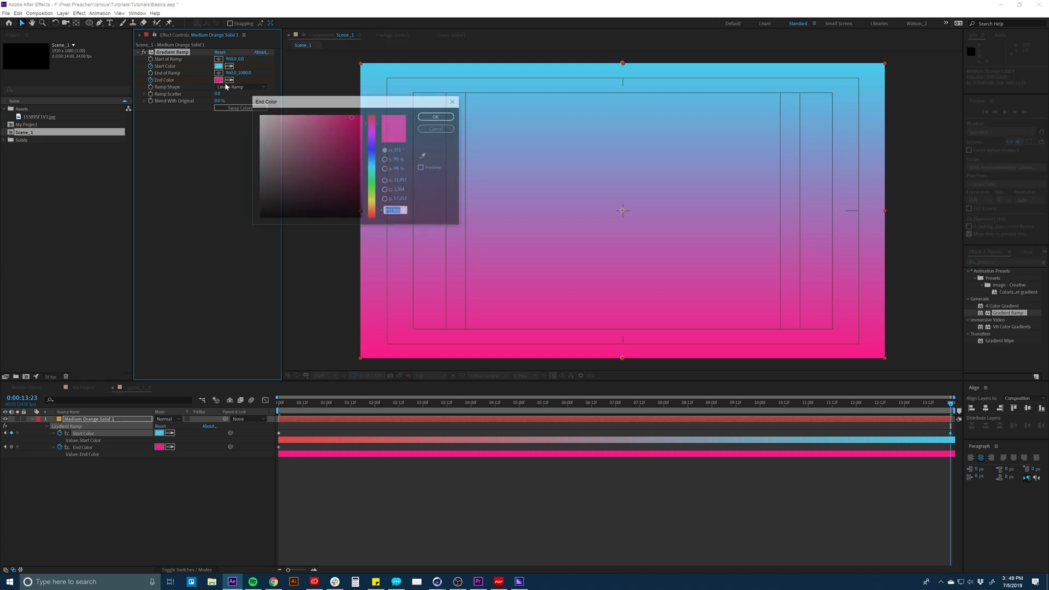
pyautogui.click(374, 171)
pyautogui.click(339, 175)
pyautogui.click(373, 189)
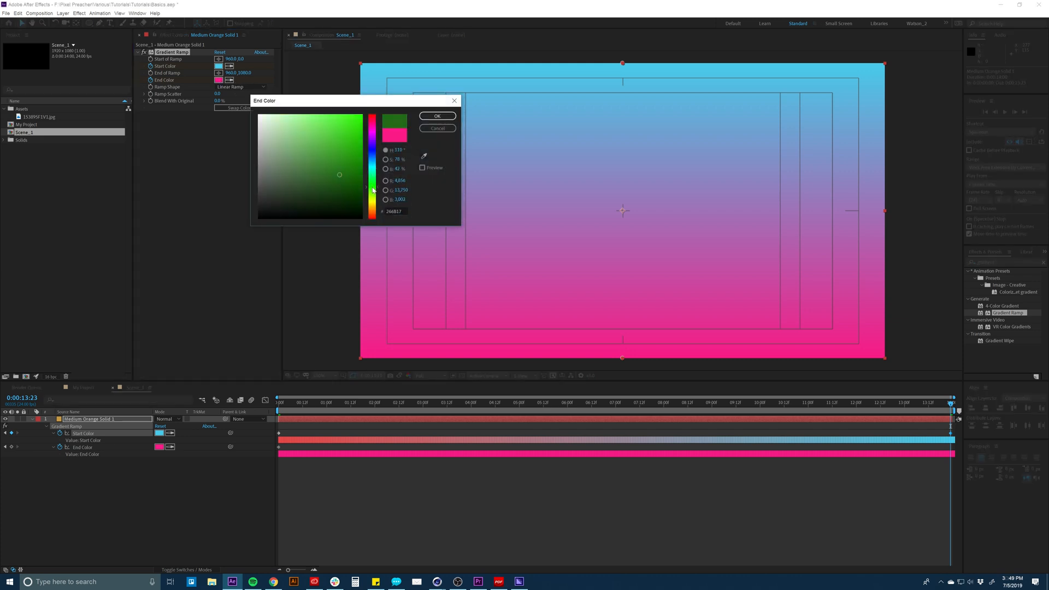
pyautogui.moveTo(372, 189); pyautogui.dragTo(373, 196)
pyautogui.moveTo(307, 166); pyautogui.dragTo(320, 145)
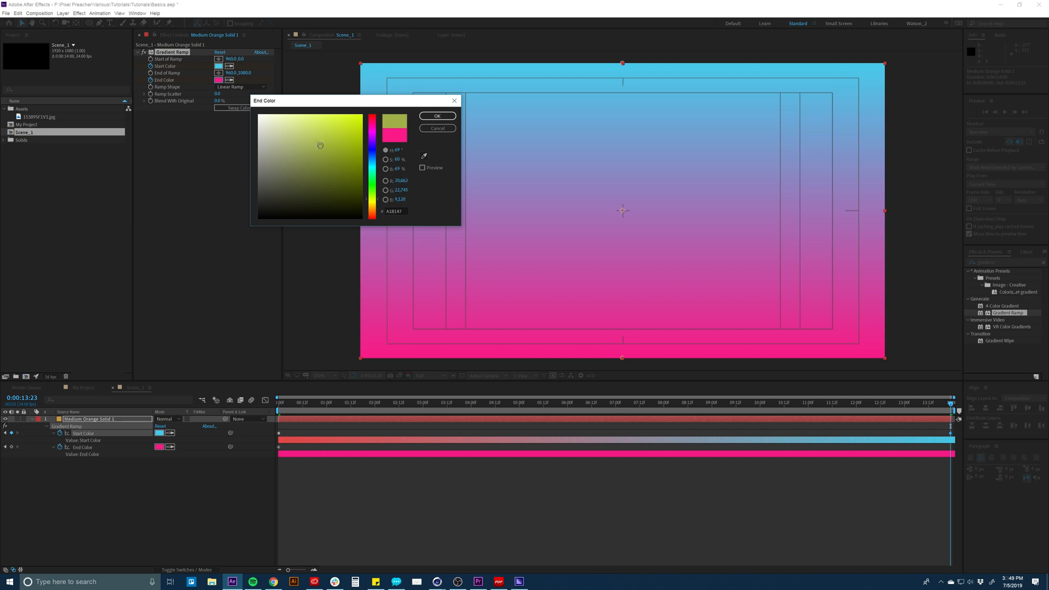
pyautogui.click(432, 116)
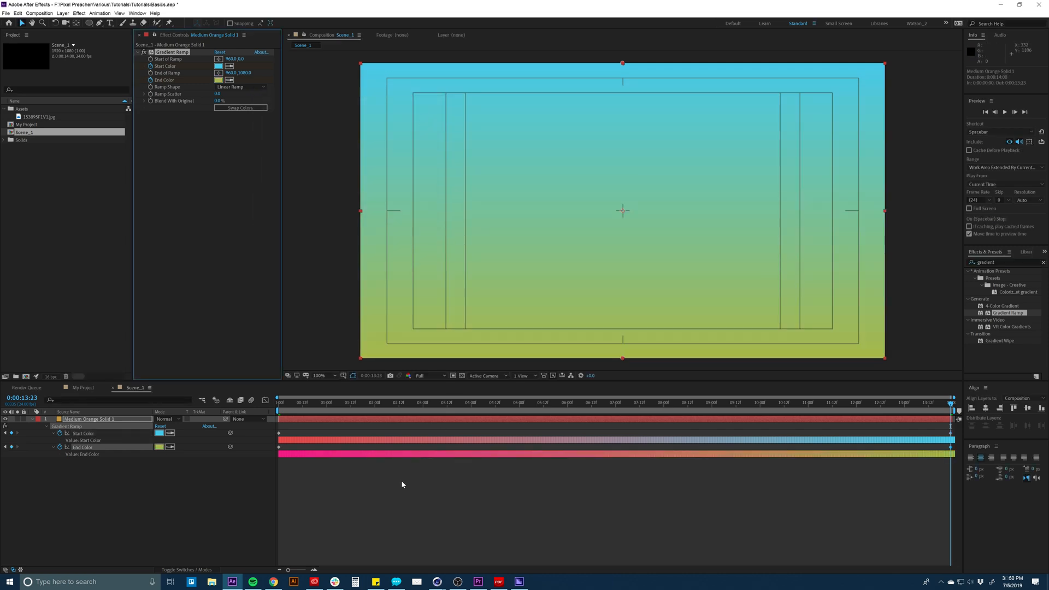
# Return the playhead to the first frame and collapse the solid's keyframed properties.
pyautogui.moveTo(280, 404)
pyautogui.mouseDown()
pyautogui.moveTo(928, 409)
pyautogui.moveTo(278, 404)
pyautogui.mouseUp()
pyautogui.click(306, 419)
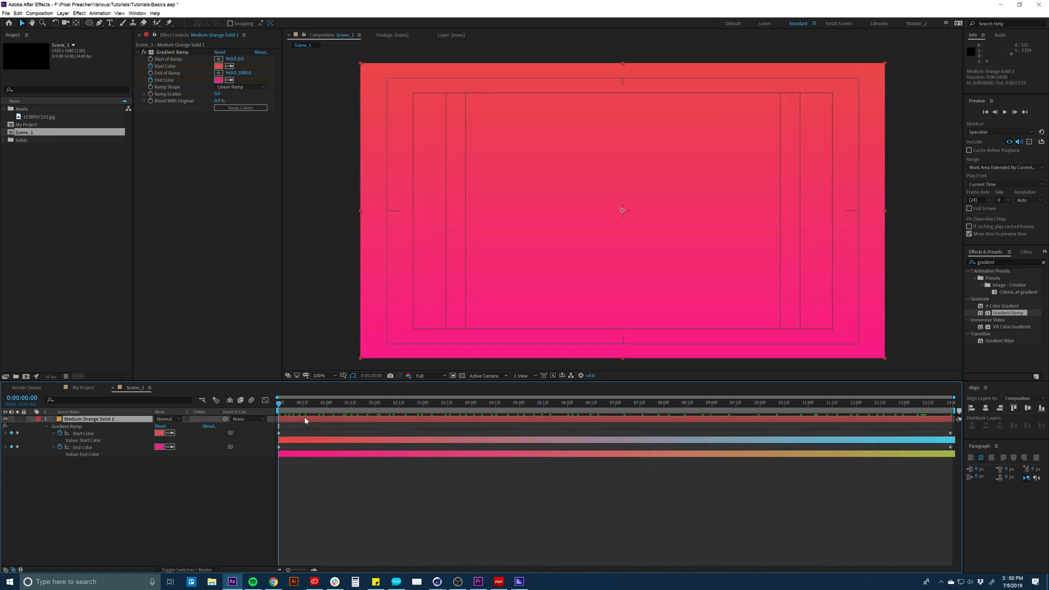
pyautogui.press('u')
pyautogui.click(326, 456)
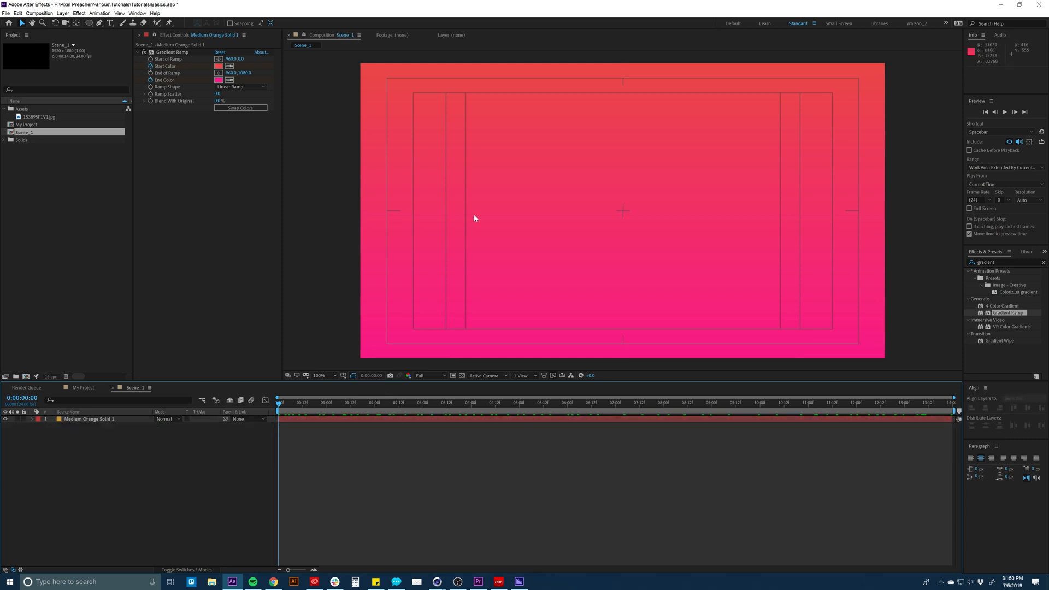
# Create a paragraph text box filling the title-safe area, reading "These are my announcements for theis project, this is just a test.".
pyautogui.hotkey('ctrl', 't')
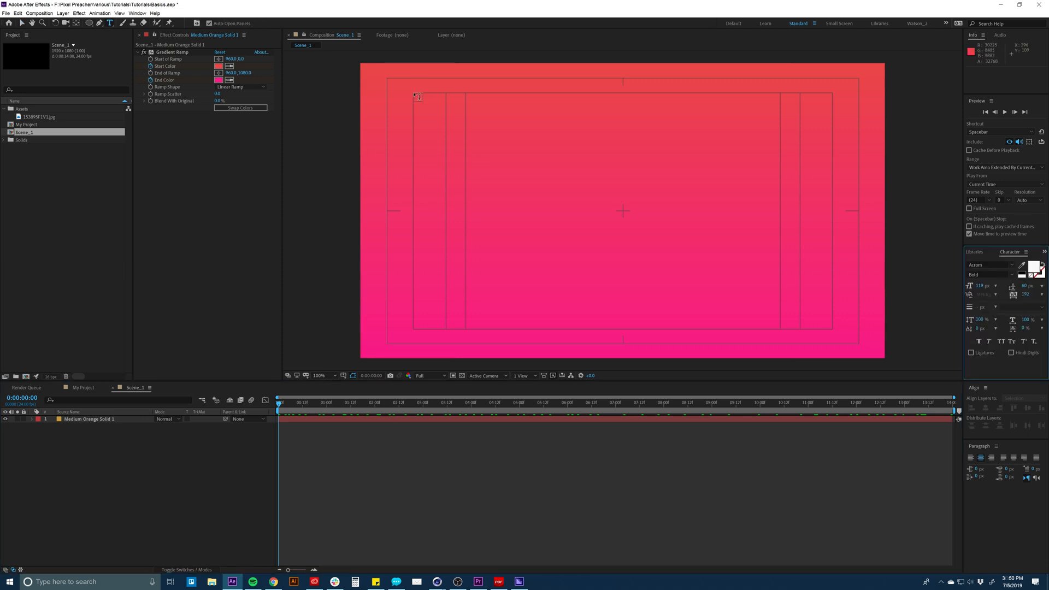
pyautogui.moveTo(417, 96); pyautogui.dragTo(832, 328)
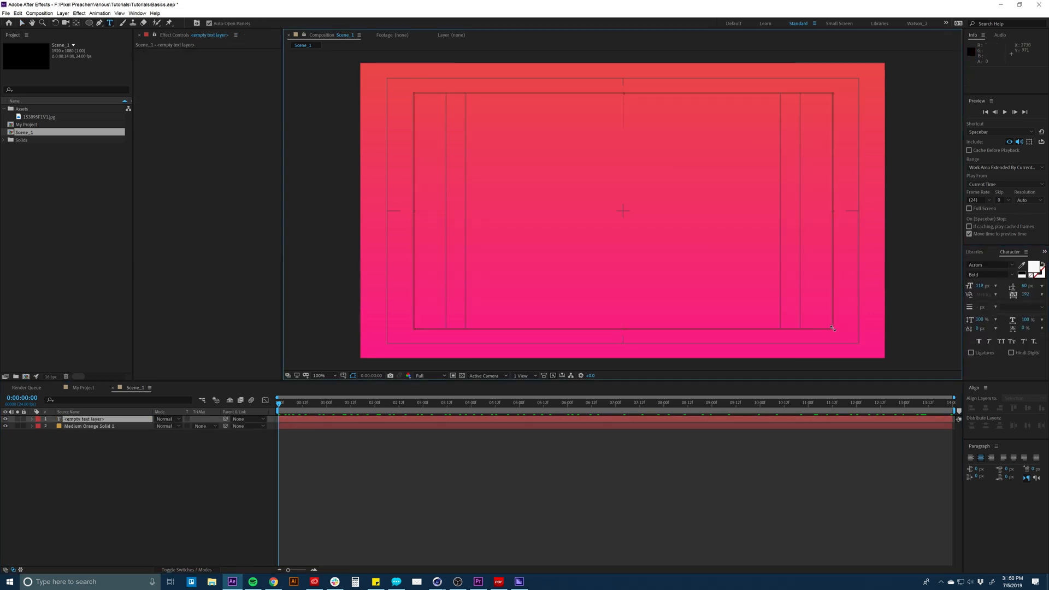
pyautogui.write('These')
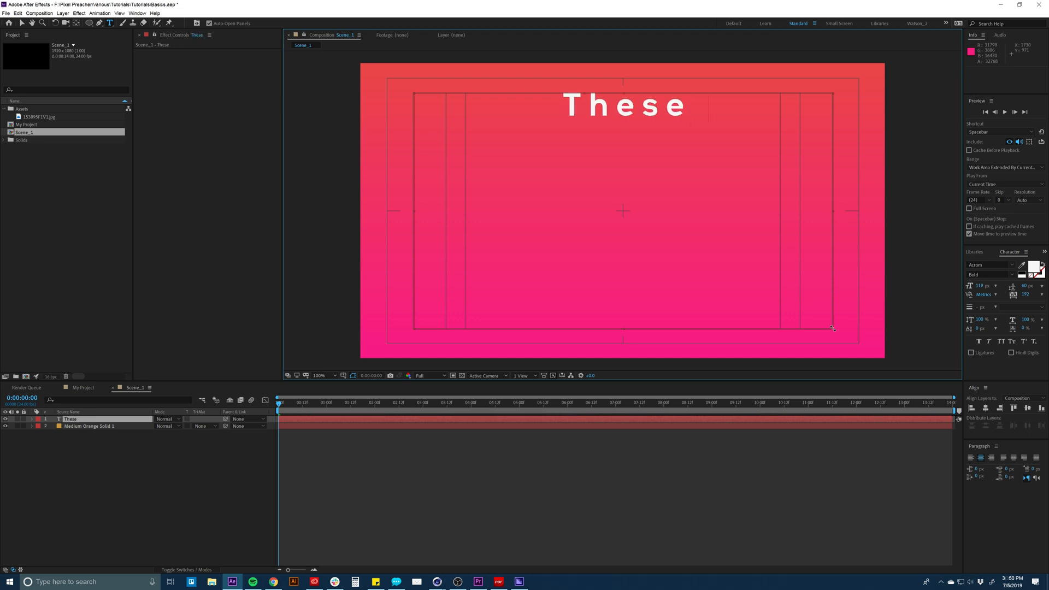
pyautogui.write(' are my announcem')
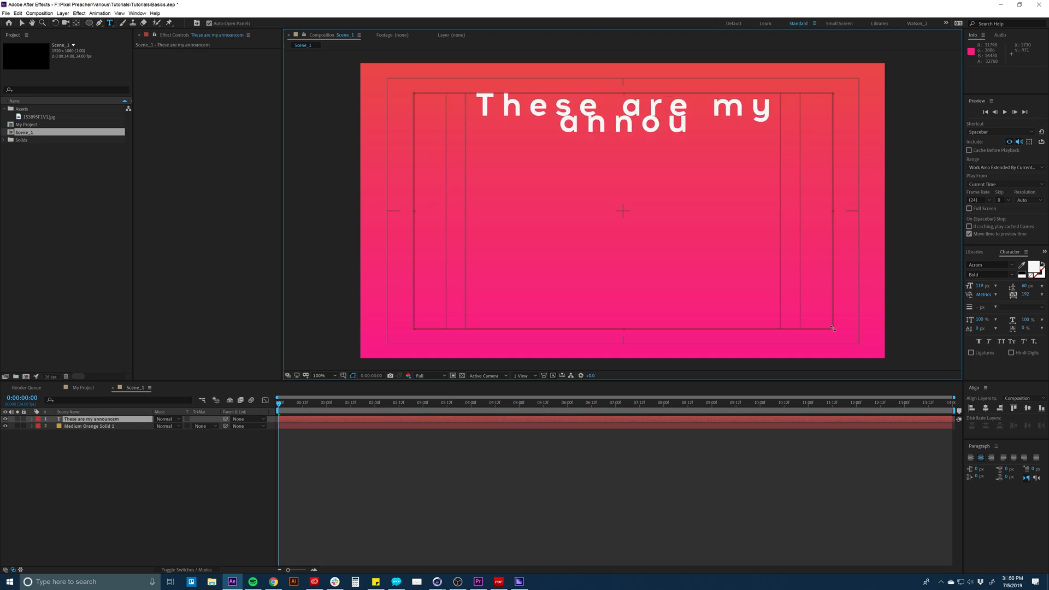
pyautogui.write('ents for theis p')
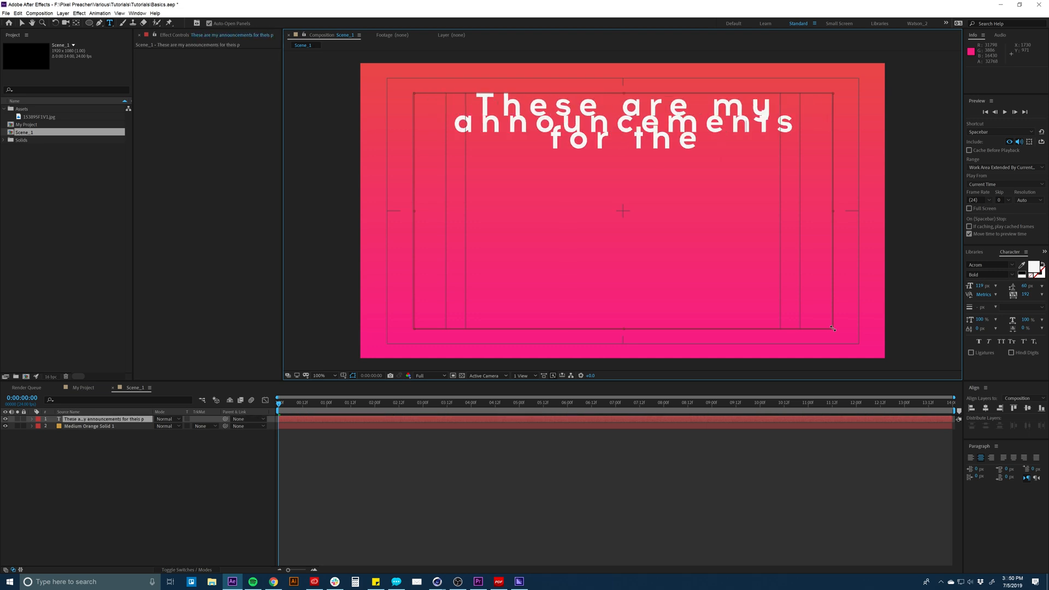
pyautogui.write('roject, this is just a te')
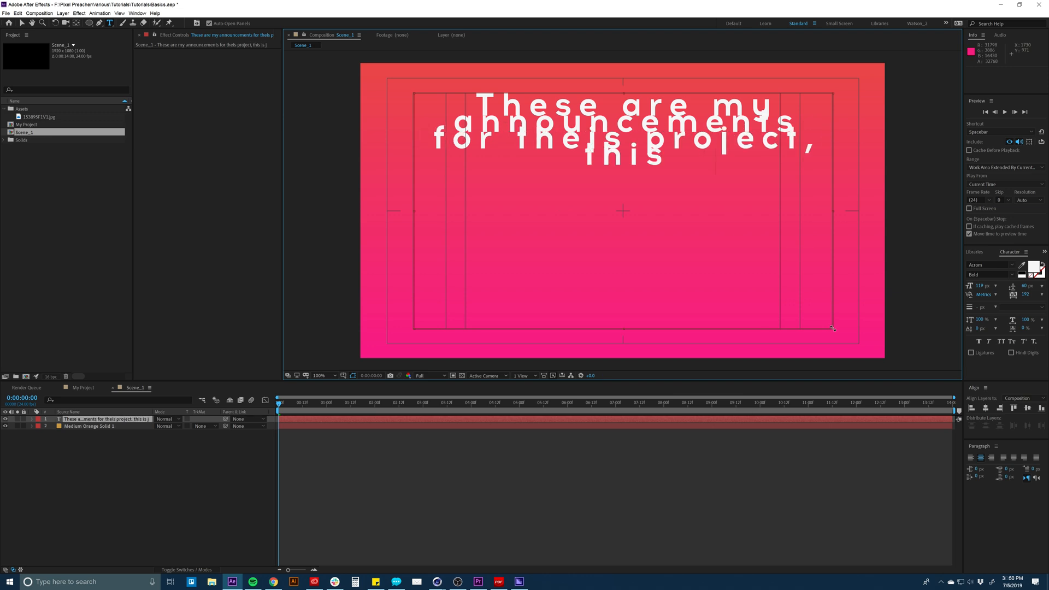
pyautogui.write('st.')
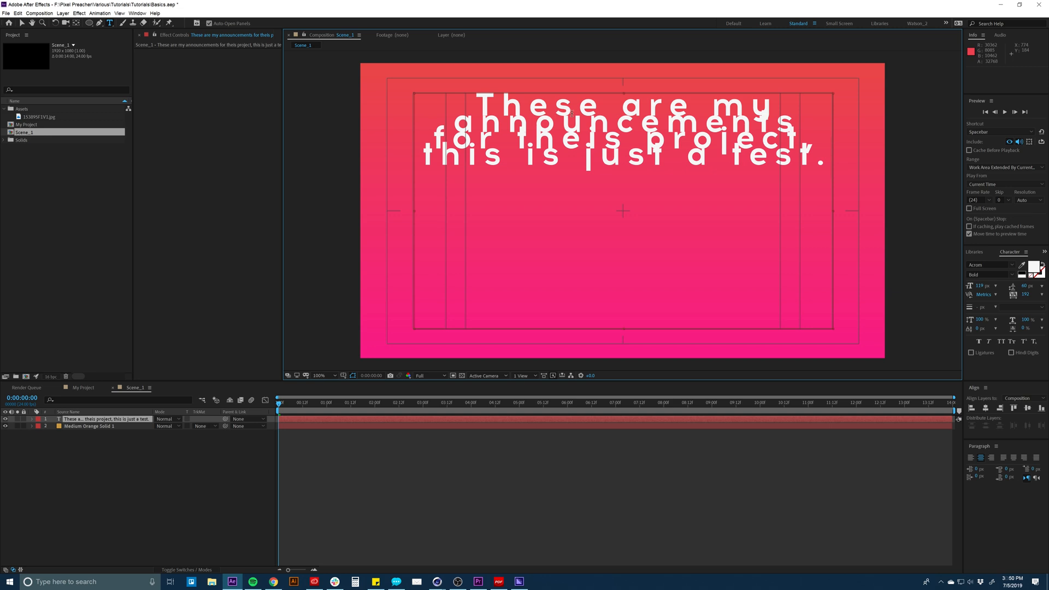
# Set the whole text to a 78 px font size, 90 px leading and -4 tracking.
pyautogui.hotkey('ctrl', 'a')
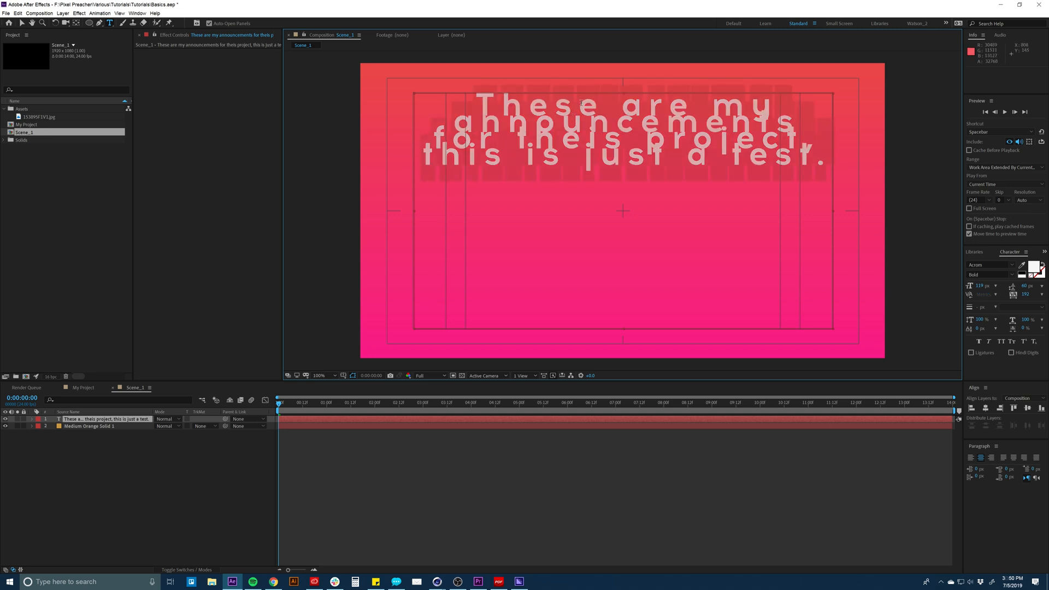
pyautogui.moveTo(982, 287); pyautogui.dragTo(962, 285)
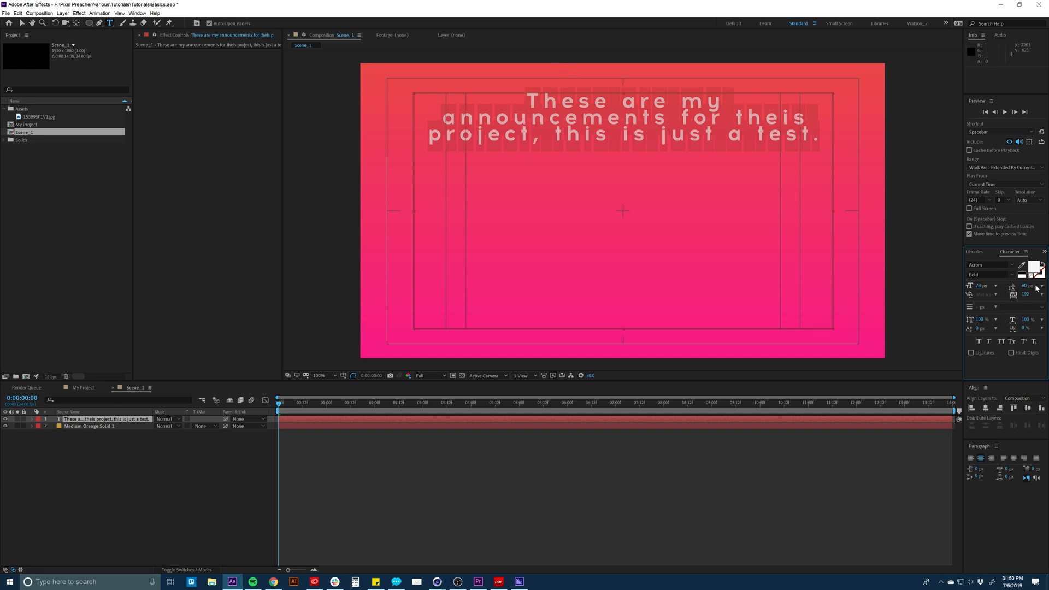
pyautogui.moveTo(1027, 297); pyautogui.dragTo(949, 300)
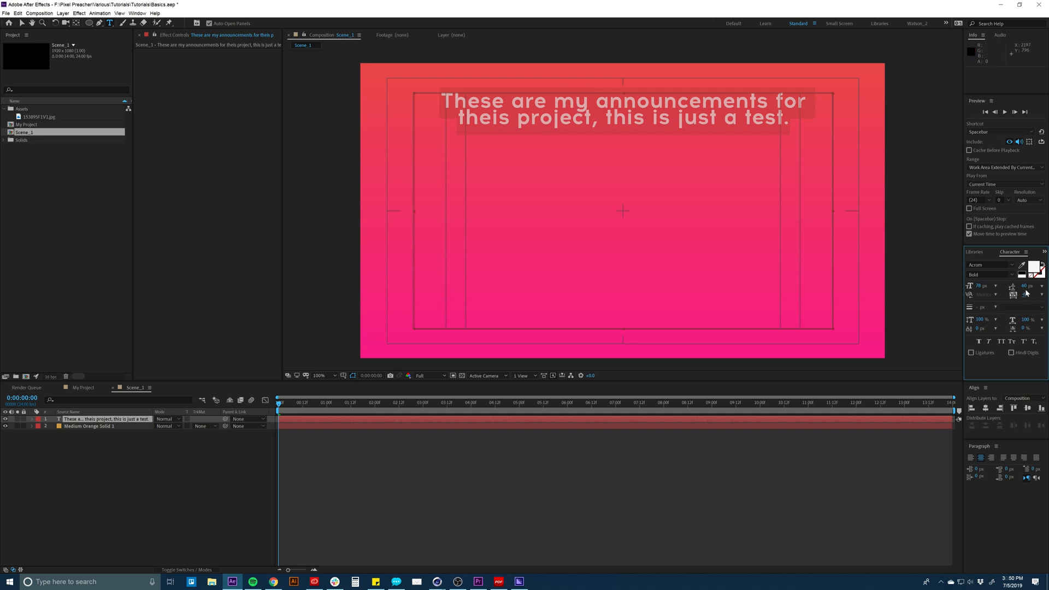
pyautogui.moveTo(1024, 286); pyautogui.dragTo(1041, 285)
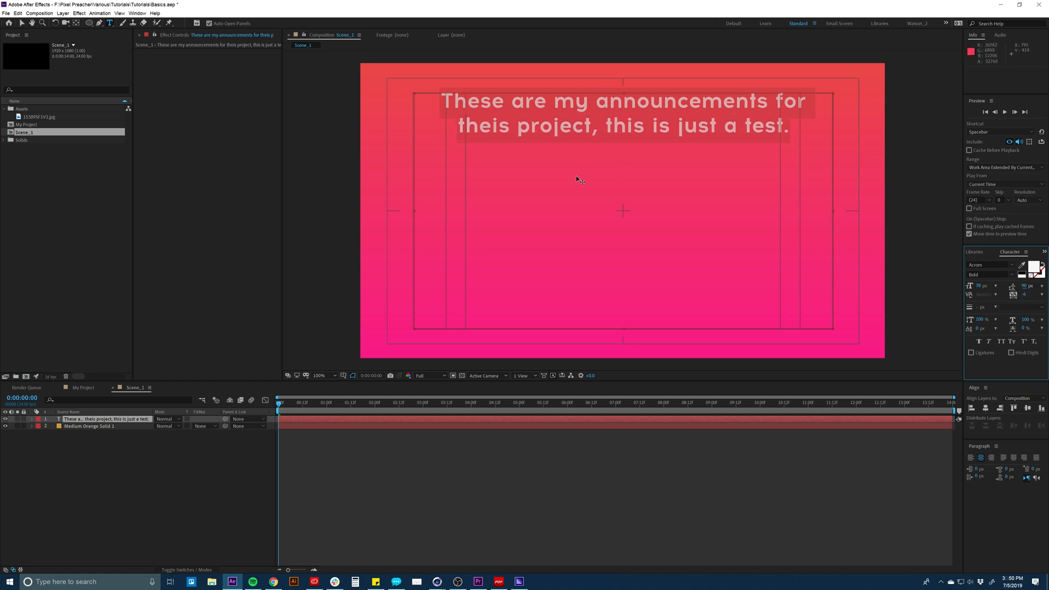
pyautogui.click(375, 421)
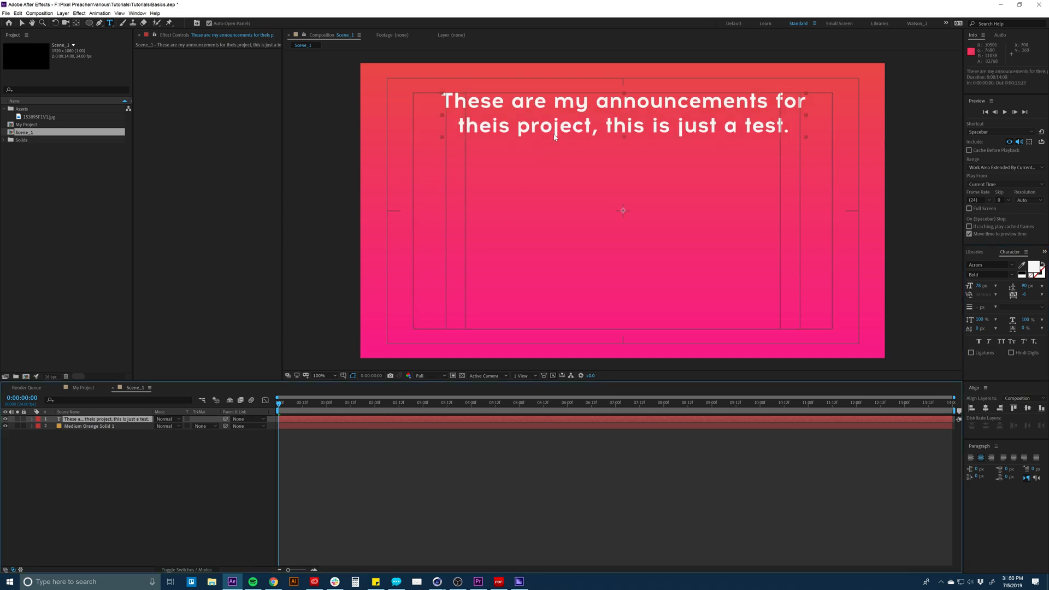
# Try to move the text layer down to the middle of the frame.
pyautogui.press('v')
pyautogui.moveTo(554, 137); pyautogui.dragTo(560, 241)
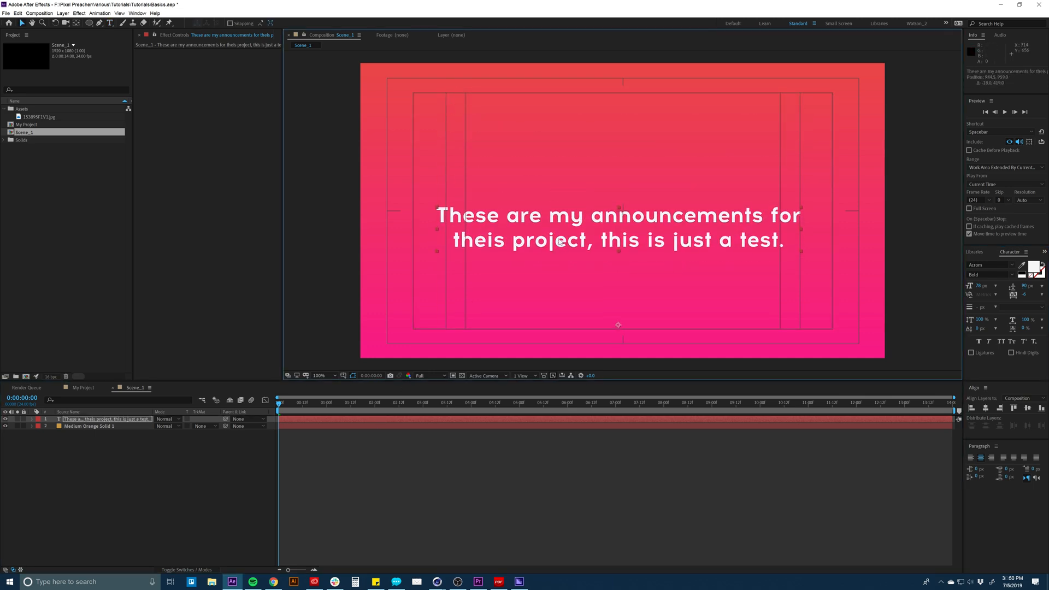
pyautogui.hotkey('ctrl', 'z')
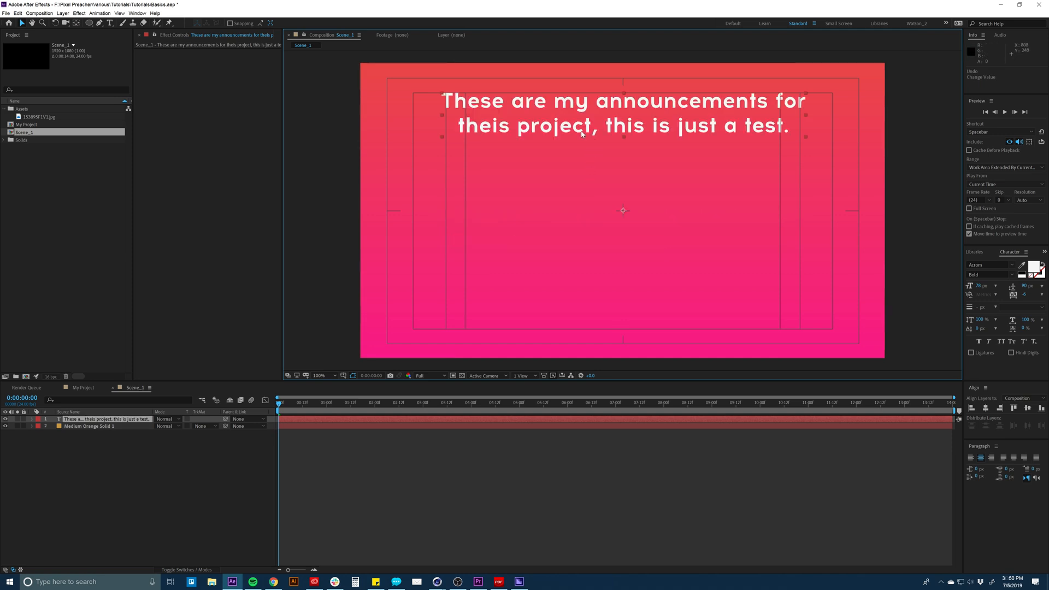
# Shrink the paragraph text box from its upper and lower edges so the two lines sit at the frame's vertical center.
pyautogui.doubleClick(581, 133)
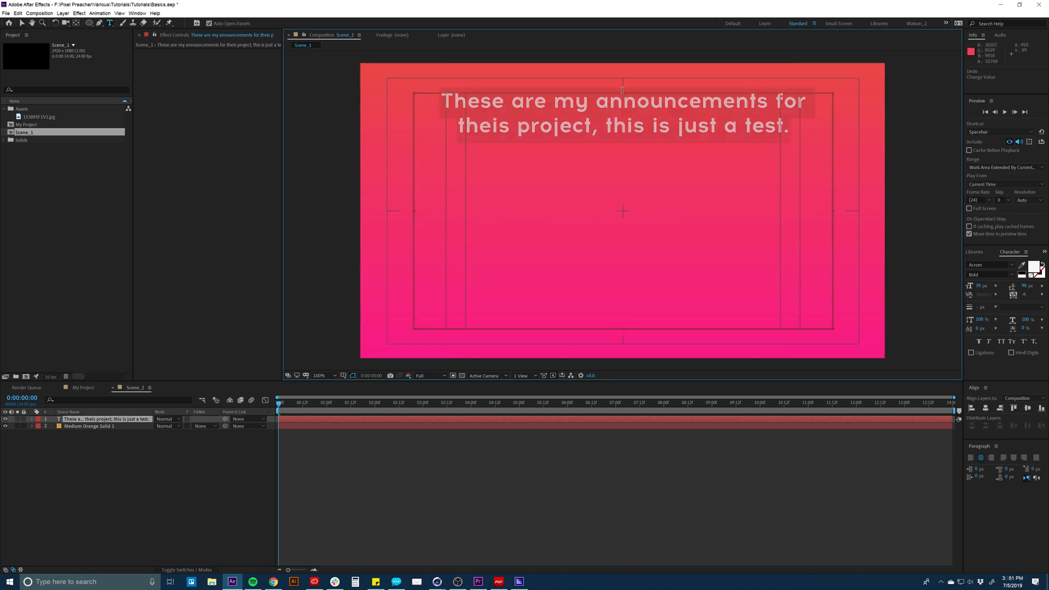
pyautogui.moveTo(623, 92); pyautogui.dragTo(618, 190)
pyautogui.moveTo(625, 329); pyautogui.dragTo(624, 261)
pyautogui.click(496, 455)
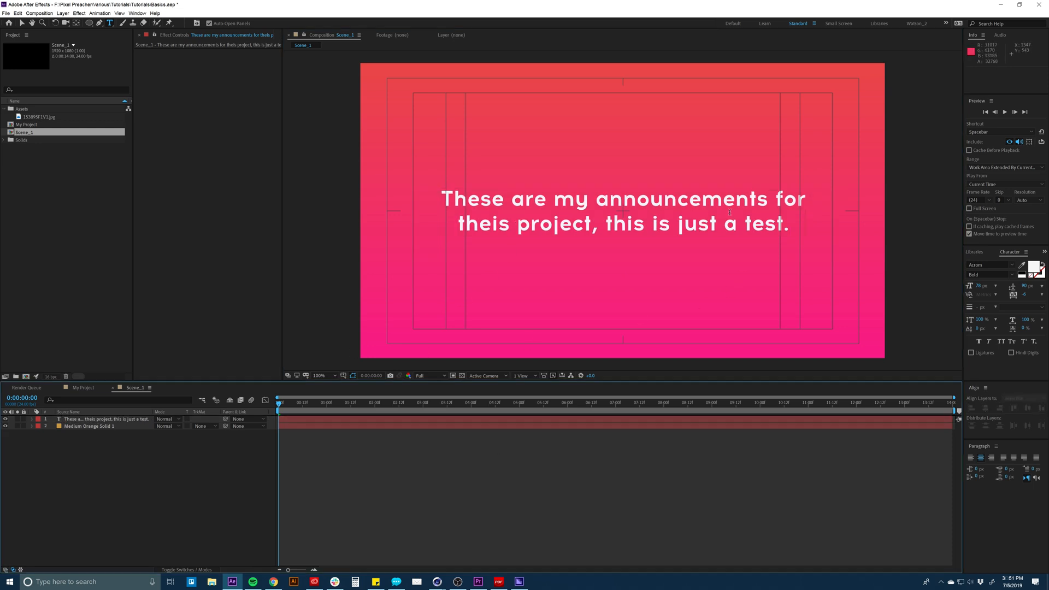
# Add a Position keyframe for the centered text layer at the first frame and move that keyframe to 0:00:02:12.
pyautogui.click(292, 420)
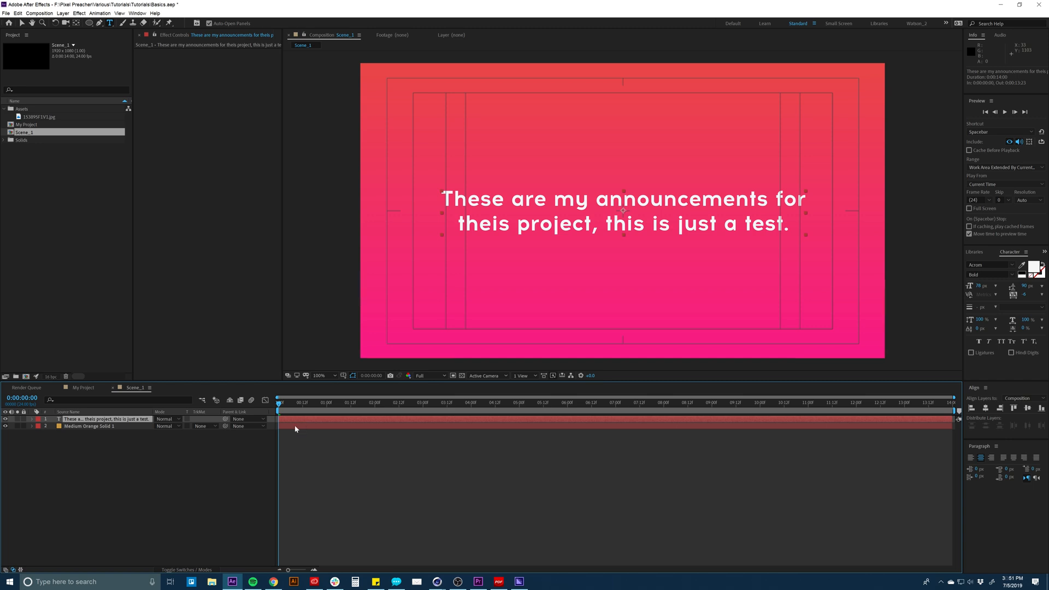
pyautogui.click(293, 426)
pyautogui.click(293, 420)
pyautogui.press('p')
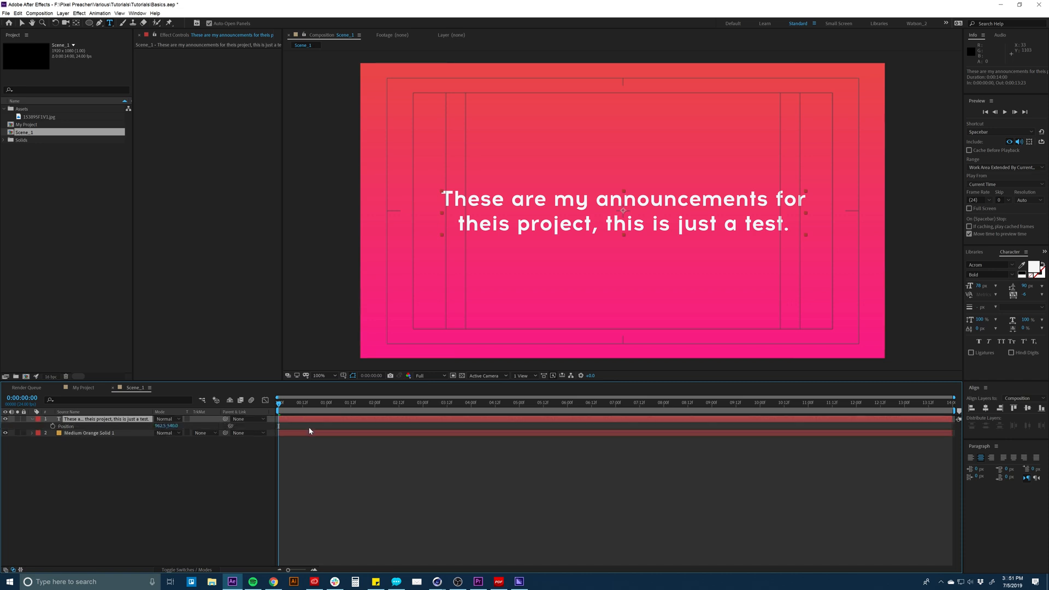
pyautogui.click(53, 426)
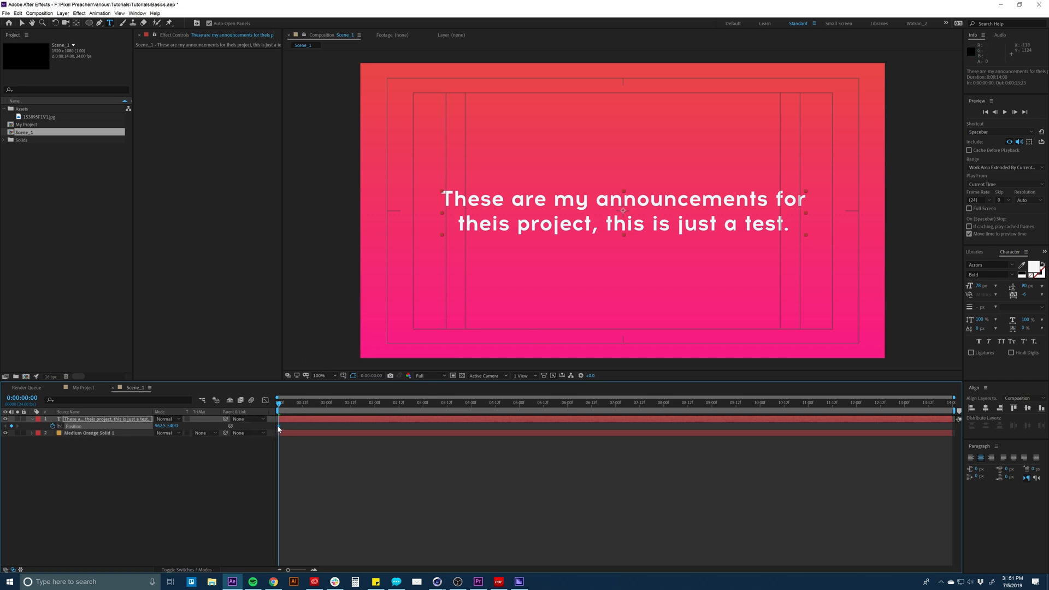
pyautogui.moveTo(278, 426); pyautogui.dragTo(399, 426)
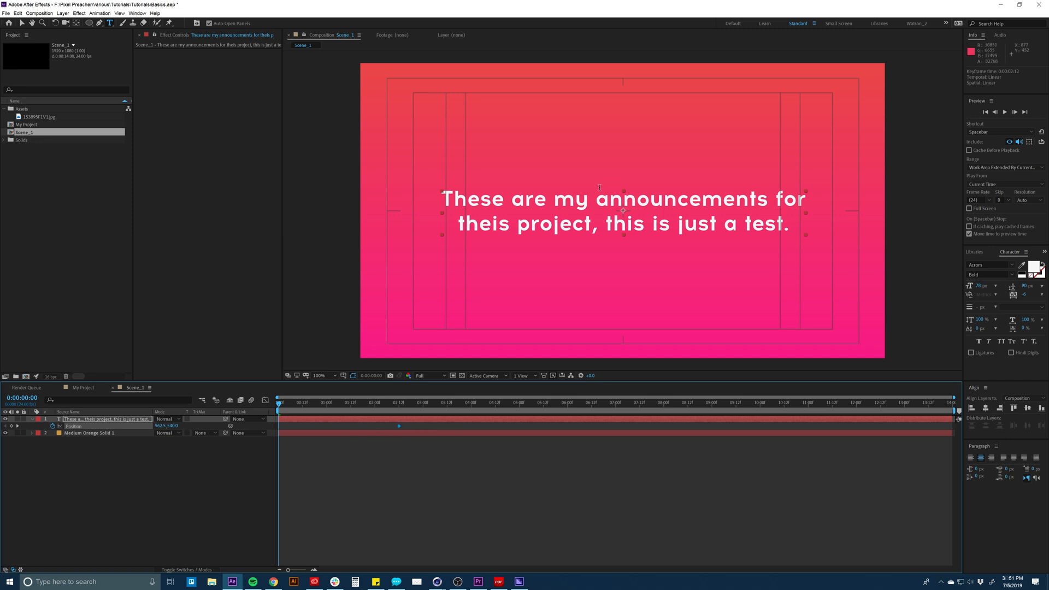
# At the first frame, move the text straight down below the frame to Position 962.5, 1155.0 and preview the slide-in.
pyautogui.press('v')
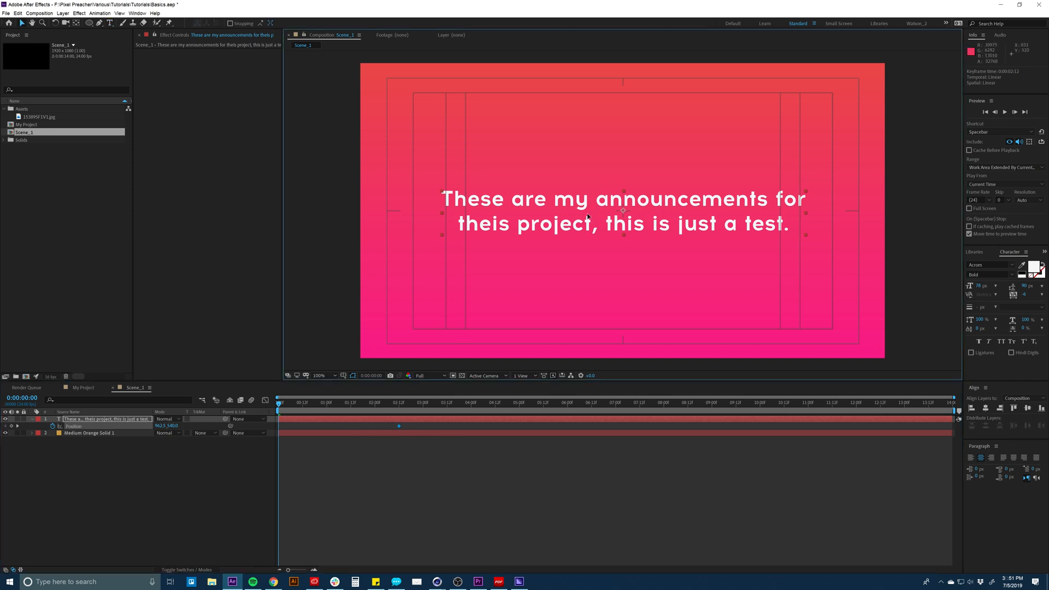
pyautogui.moveTo(587, 215); pyautogui.dragTo(587, 383)
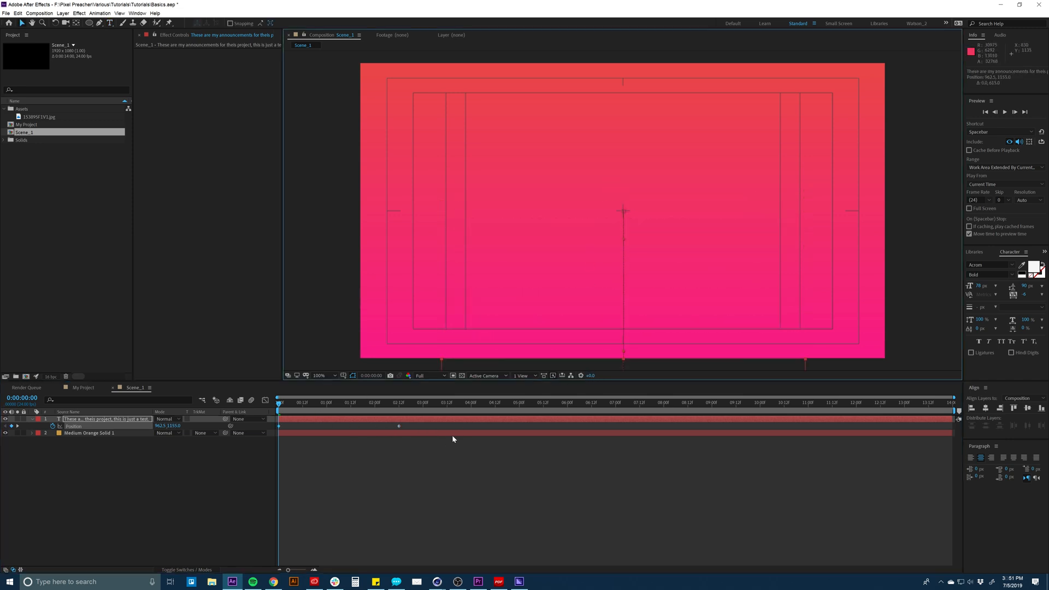
pyautogui.press('space')
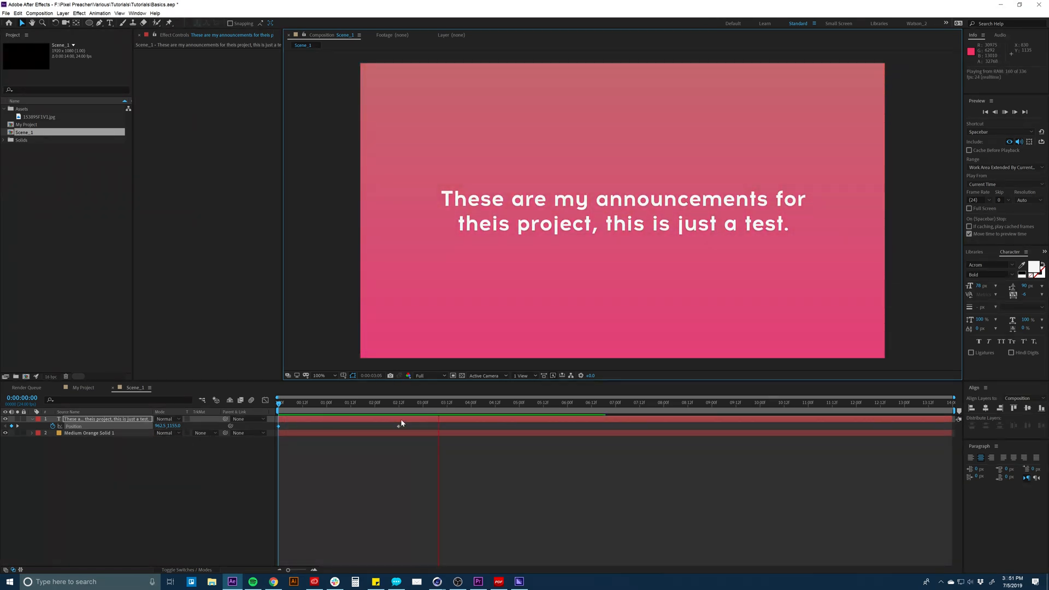
pyautogui.press('space')
# Apply Easy Ease to both Position keyframes of the text layer and preview the motion.
pyautogui.moveTo(414, 422); pyautogui.dragTo(276, 438)
pyautogui.rightClick(279, 427)
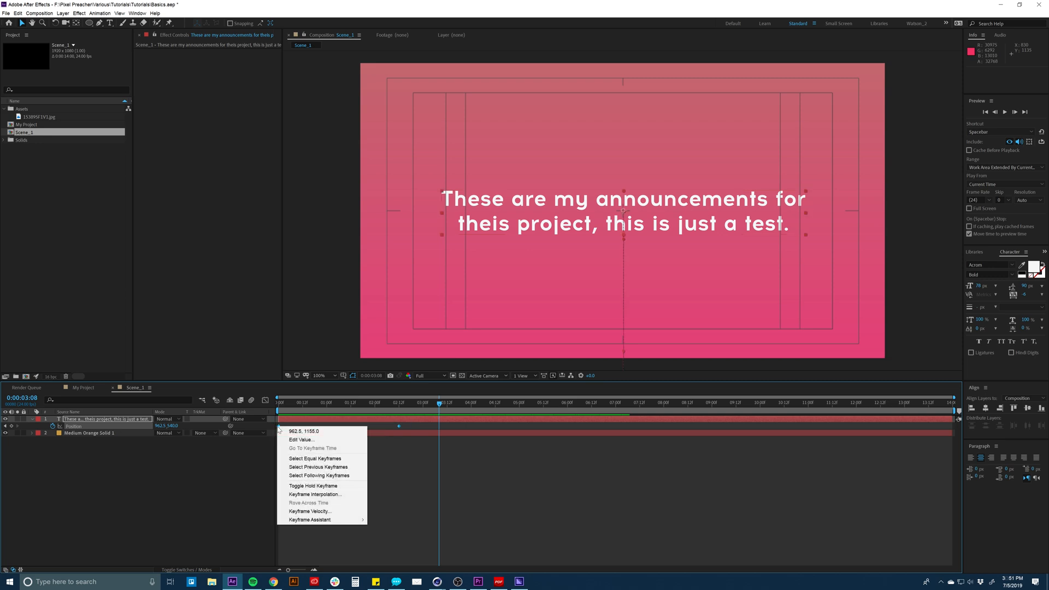
pyautogui.moveTo(335, 520)
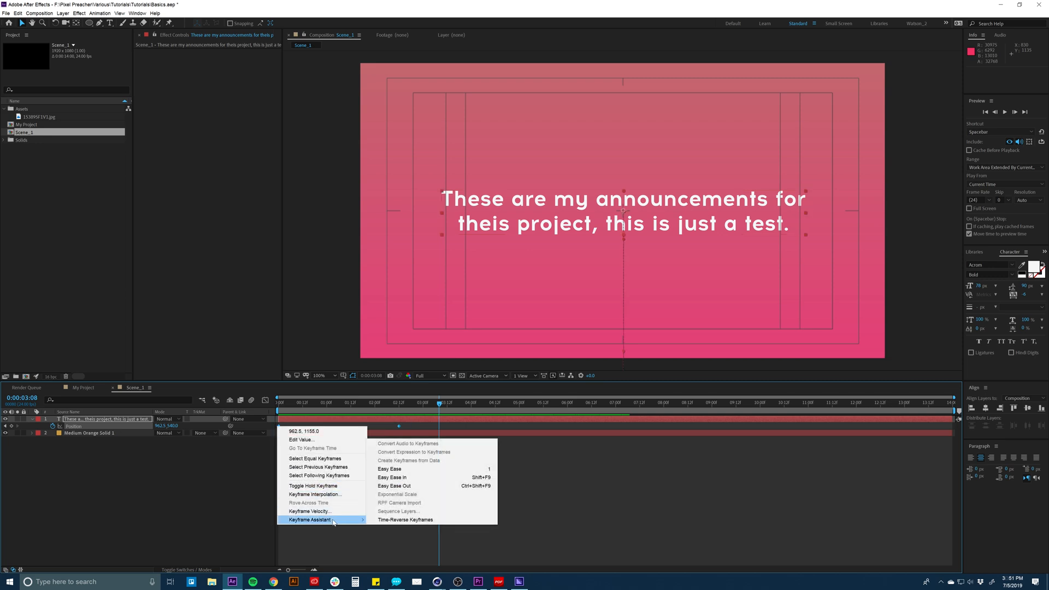
pyautogui.click(385, 469)
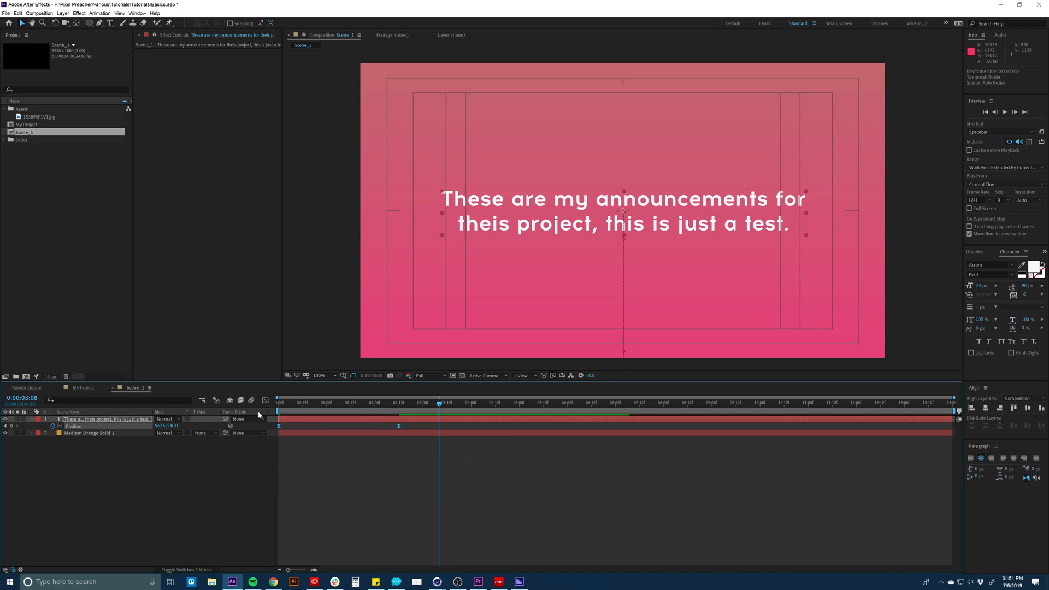
pyautogui.press('space')
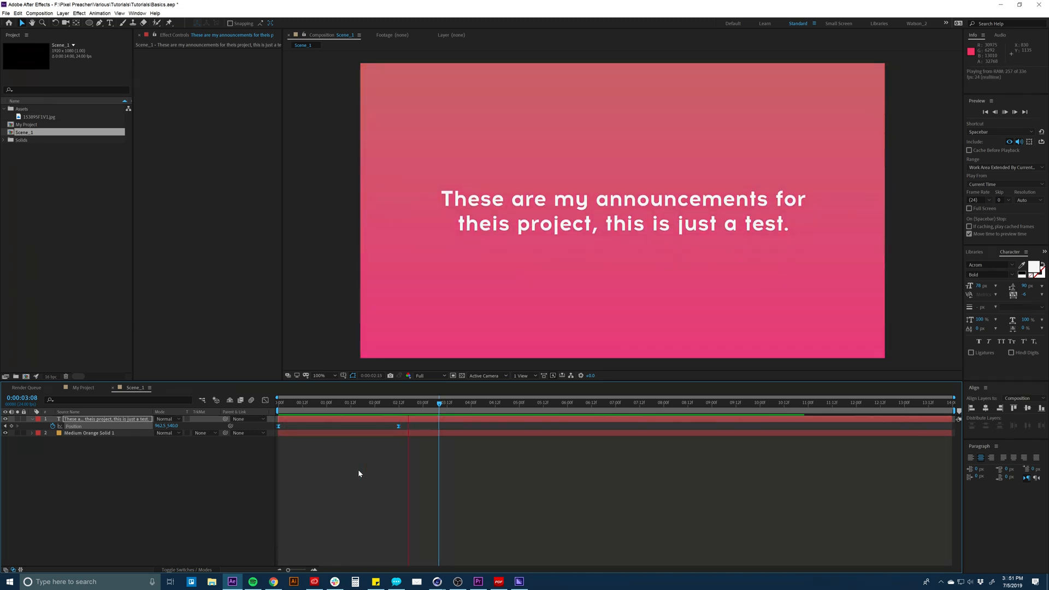
pyautogui.press('space')
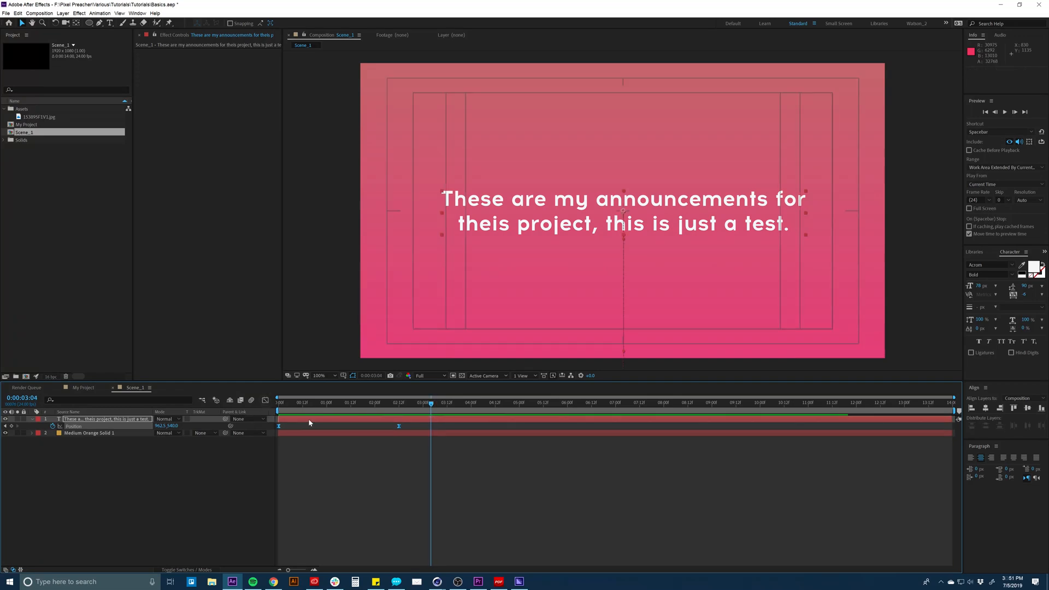
# Extend the last Position keyframe's ease handle toward the start in the speed graph so the text arrives more gradually, and preview it.
pyautogui.click(265, 400)
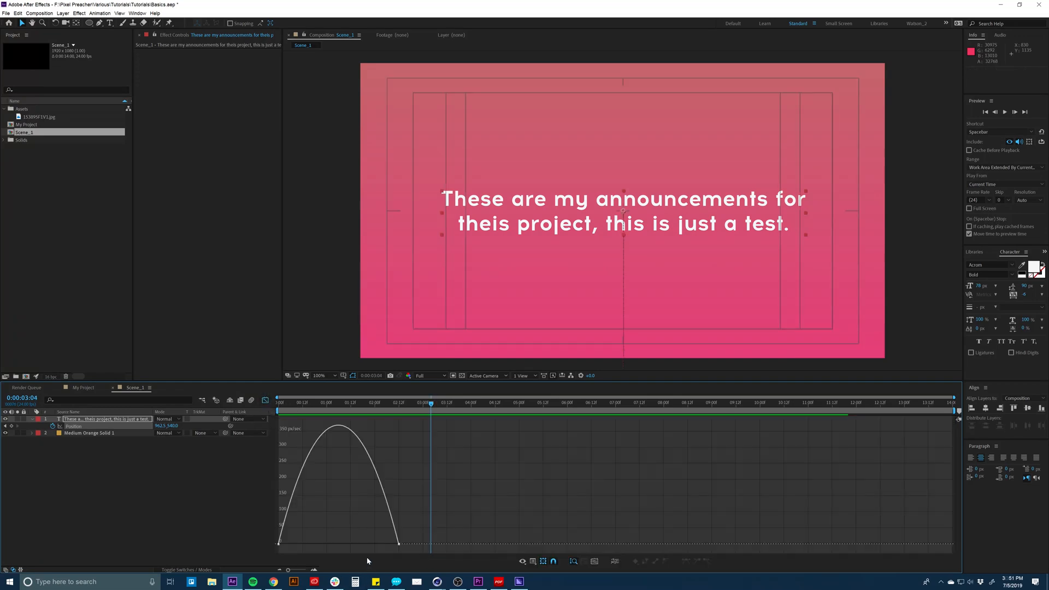
pyautogui.moveTo(378, 544); pyautogui.dragTo(338, 544)
pyautogui.click(267, 402)
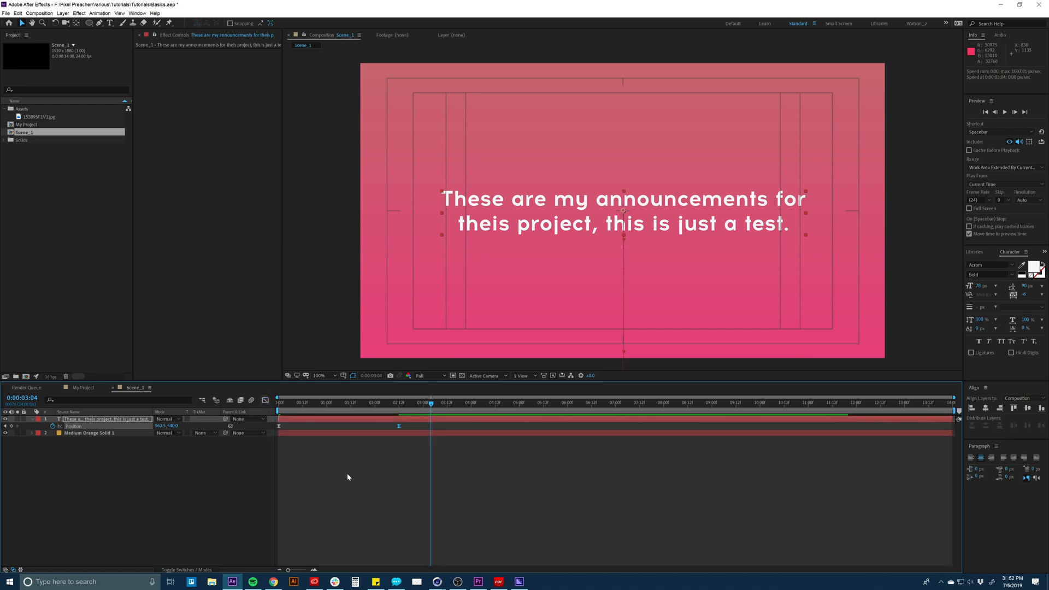
pyautogui.press('space')
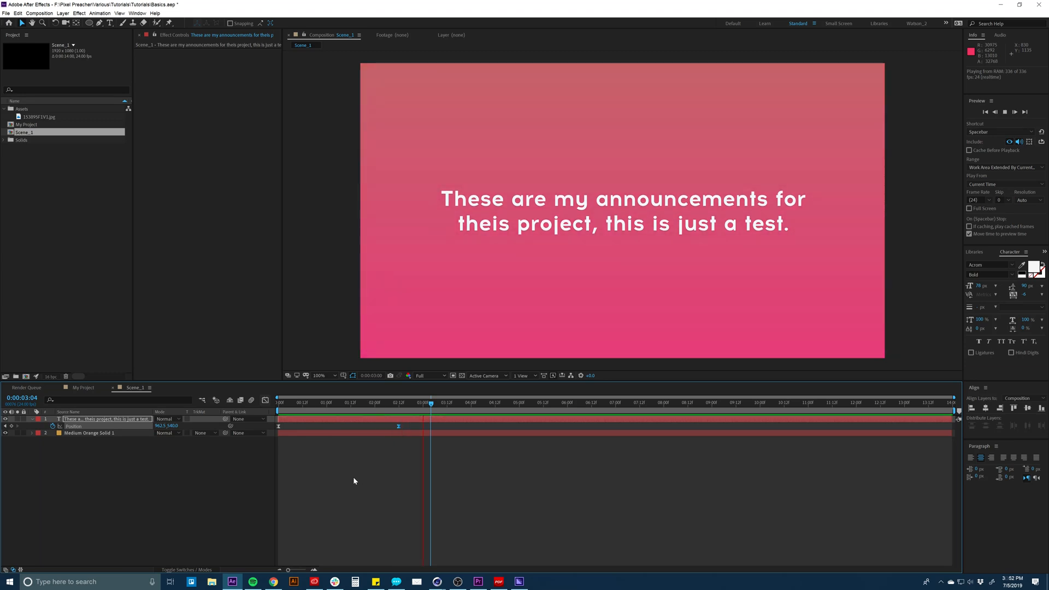
pyautogui.press('space')
pyautogui.click(385, 487)
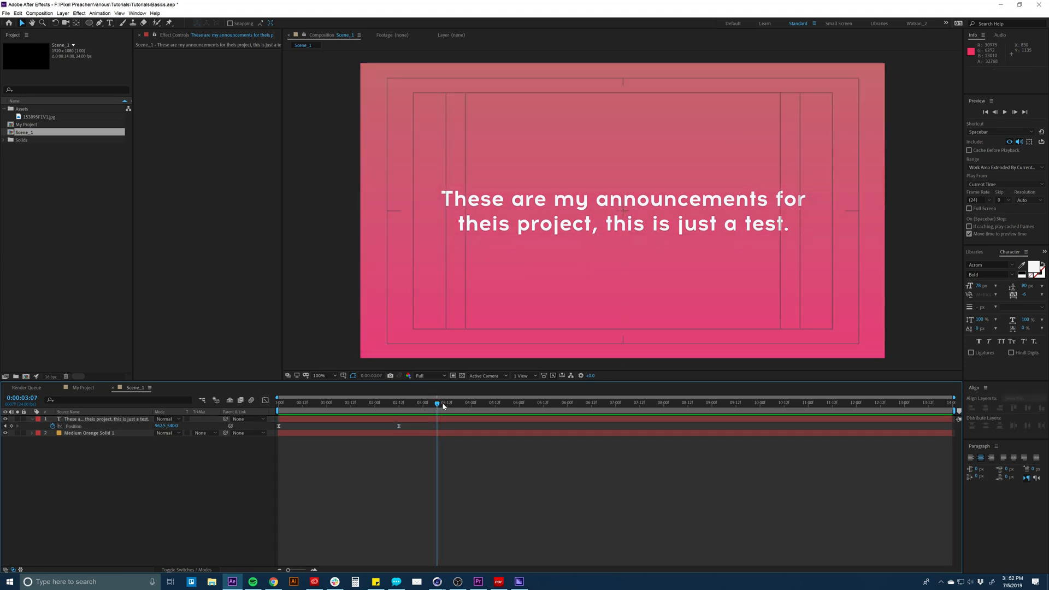
# Create a new composition named Main Comp at 1920 x 1080 and 24 fps, with a duration of 0:00:54:00.
pyautogui.moveTo(436, 403); pyautogui.dragTo(664, 403)
pyautogui.click(37, 226)
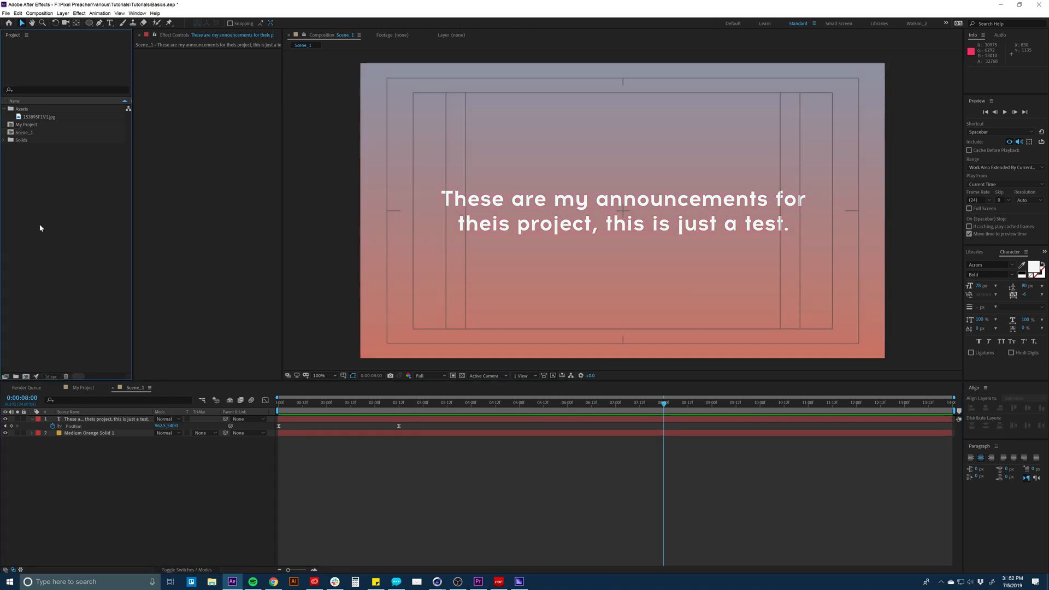
pyautogui.click(25, 376)
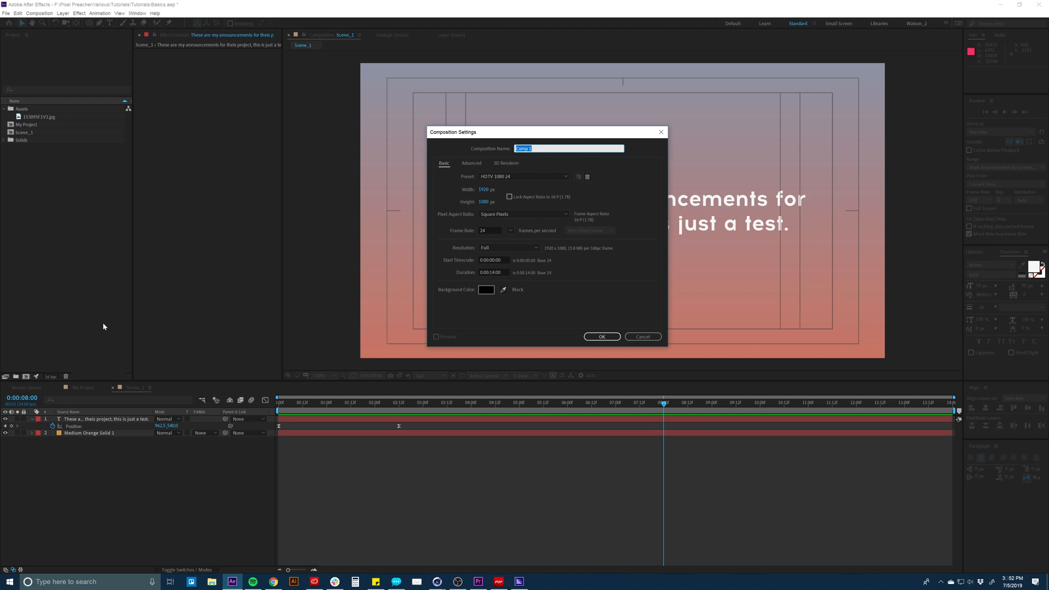
pyautogui.write('Ma')
pyautogui.press('Tab')
pyautogui.press('Tab')
pyautogui.press('Tab')
pyautogui.press('Tab')
pyautogui.press('Tab')
pyautogui.press('Tab')
pyautogui.press('Tab')
pyautogui.press('Tab')
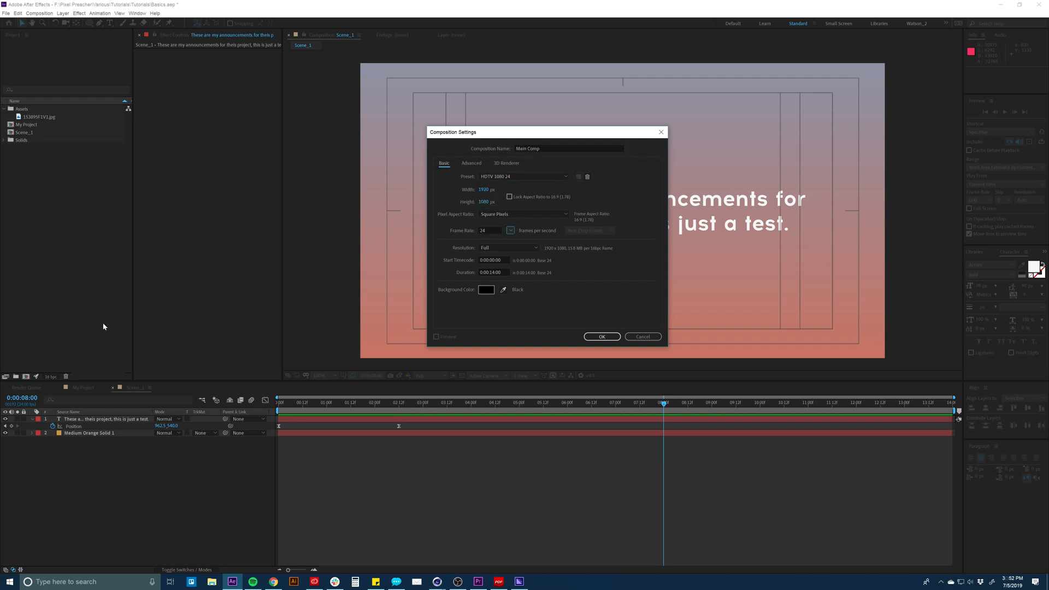
pyautogui.press('Left')
pyautogui.press('BackSpace')
pyautogui.write('5')
pyautogui.press('Return')
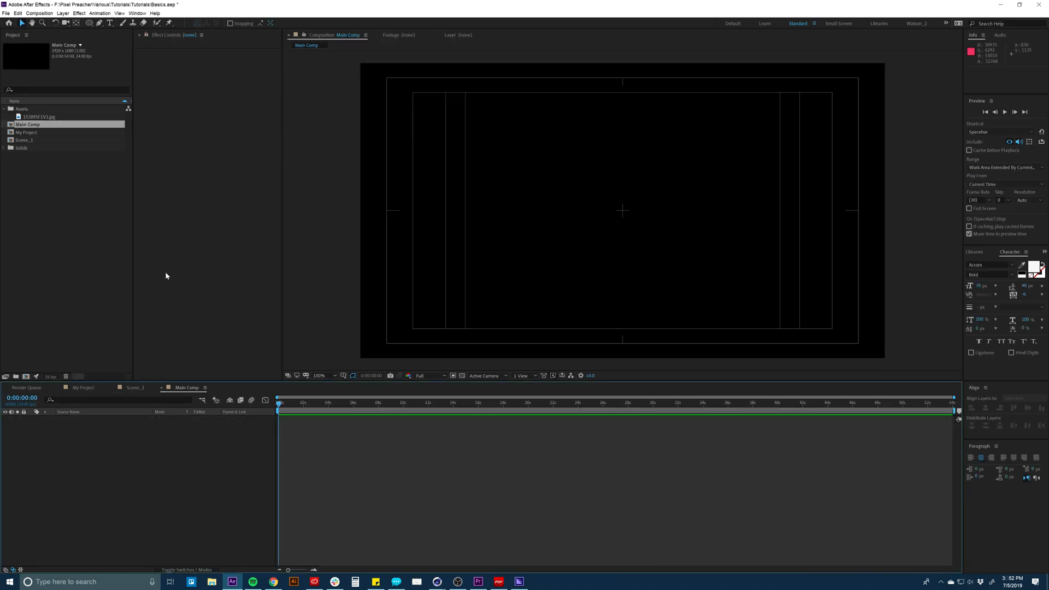
# Nest Scene_1 in Main Comp as a layer starting at the first frame and scrub to about 0:00:09:10.
pyautogui.click(28, 140)
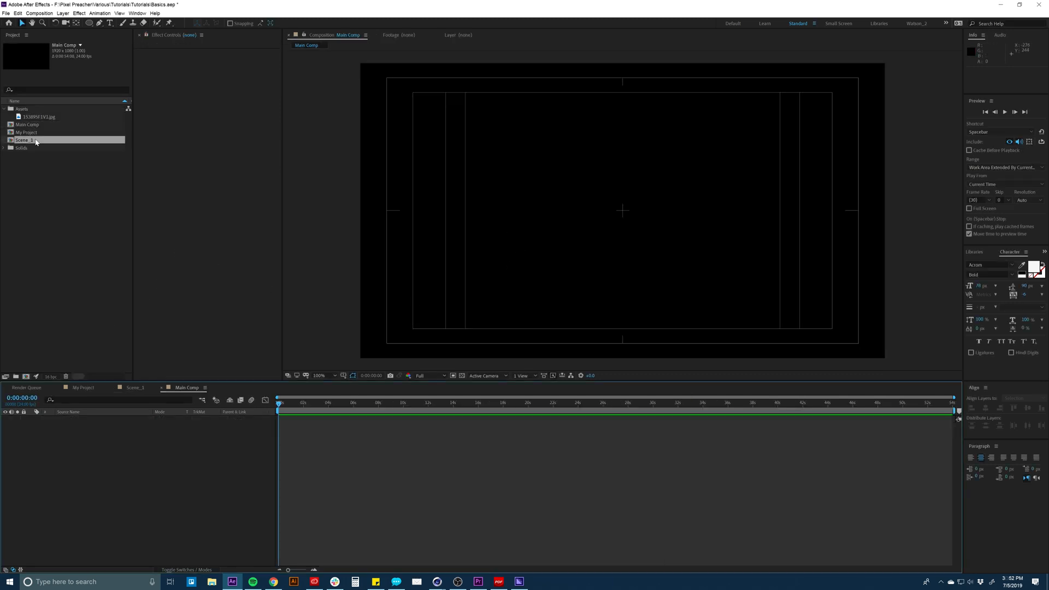
pyautogui.moveTo(22, 142); pyautogui.dragTo(149, 486)
pyautogui.moveTo(281, 410); pyautogui.dragTo(395, 407)
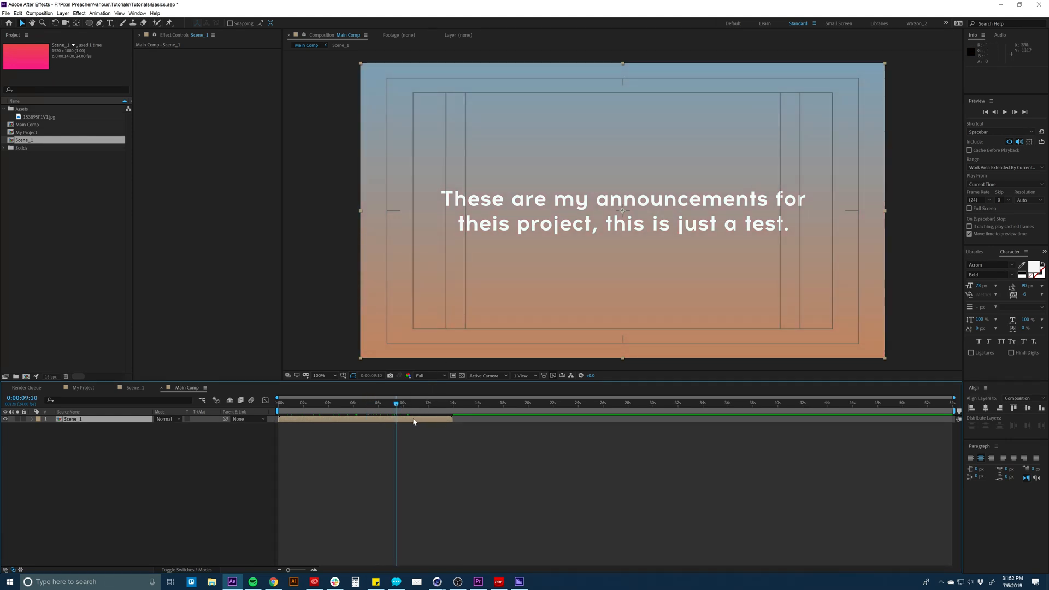
# Open the nested Scene_1 from its layer, return to Main Comp, and scrub to about 0:00:11:01.
pyautogui.doubleClick(413, 421)
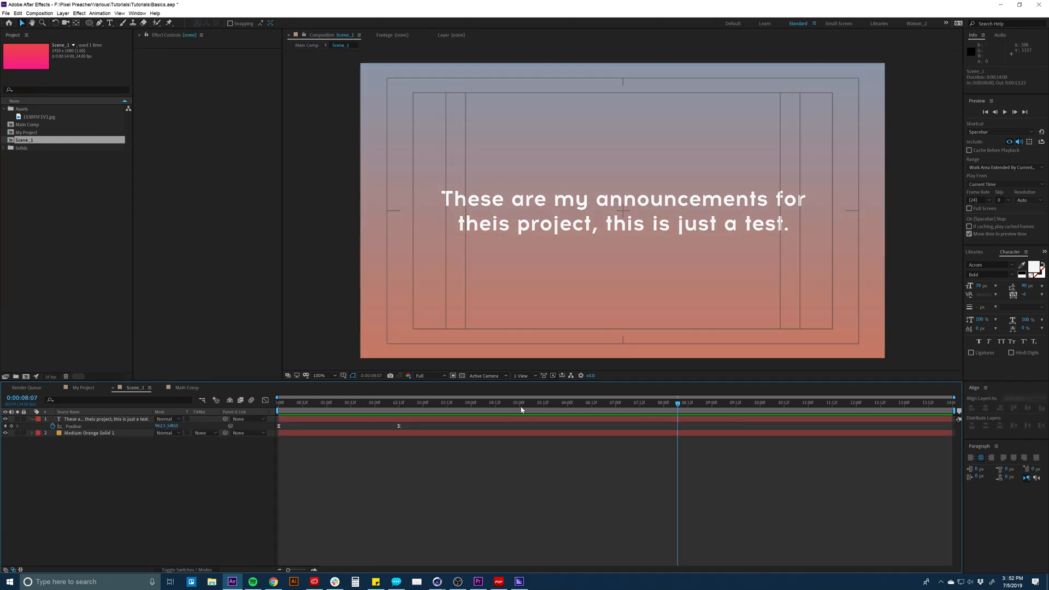
pyautogui.click(187, 387)
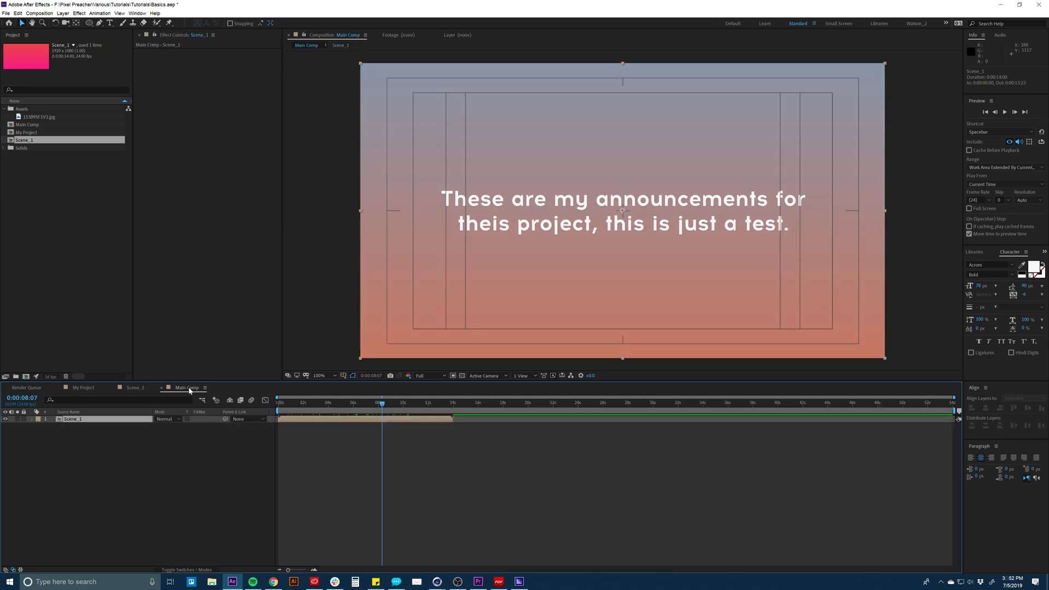
pyautogui.moveTo(377, 409); pyautogui.dragTo(416, 406)
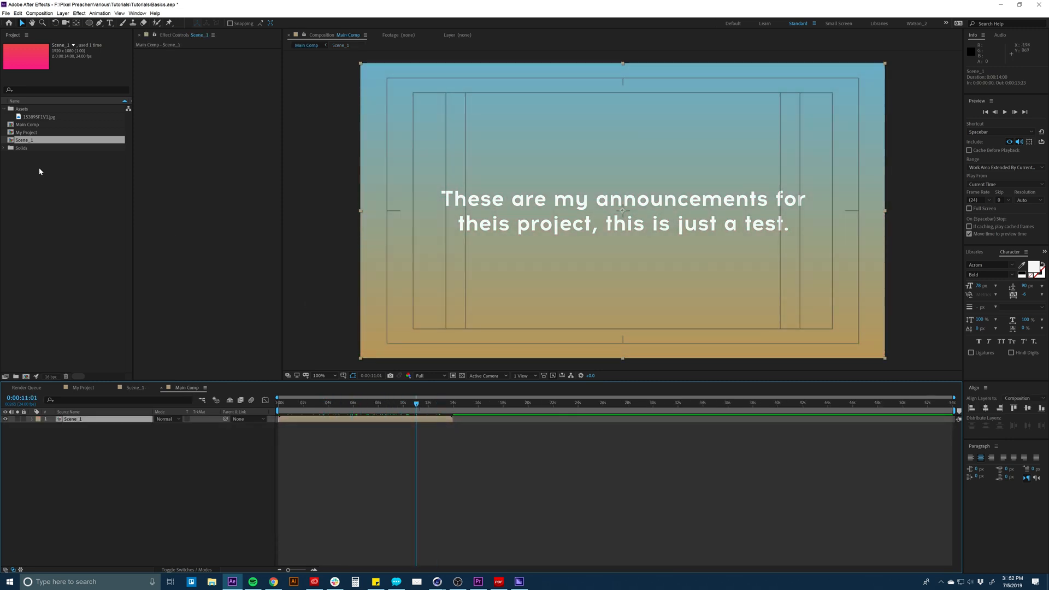
# Duplicate the Scene_1 composition in the project and open the copy.
pyautogui.click(24, 141)
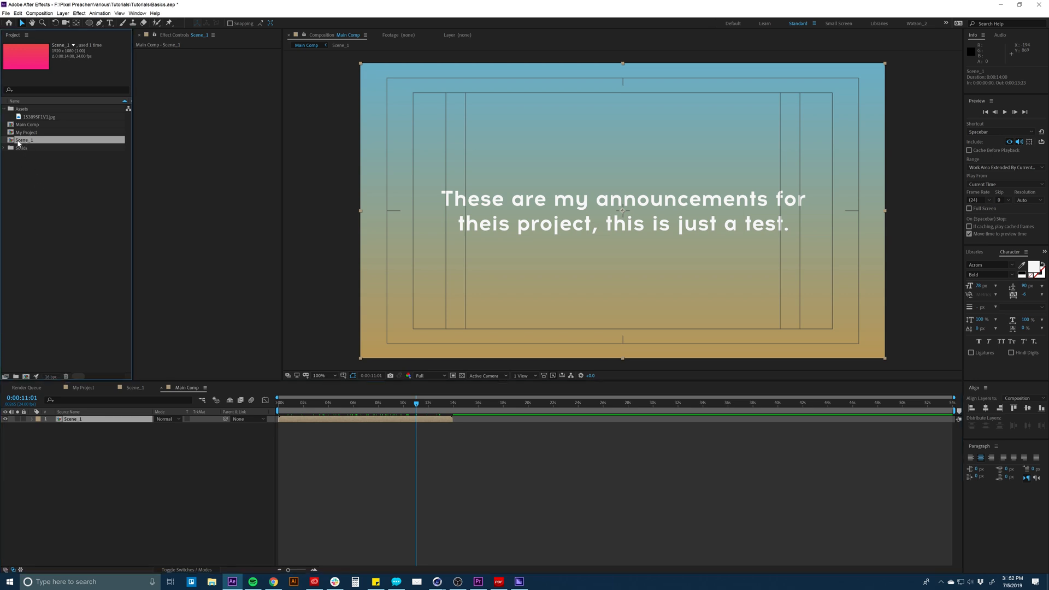
pyautogui.hotkey('ctrl', 'd')
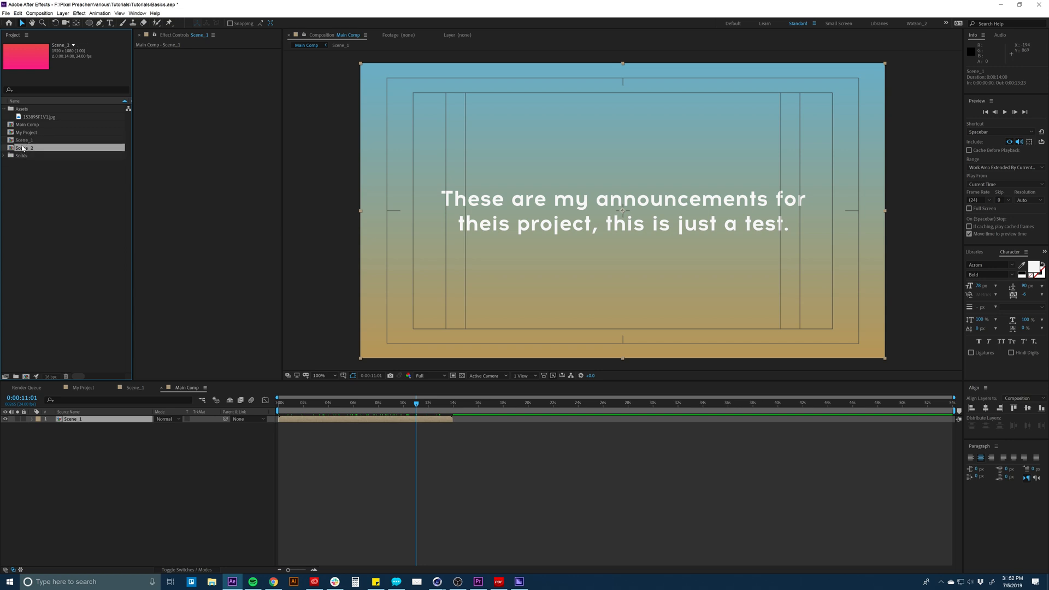
pyautogui.doubleClick(22, 148)
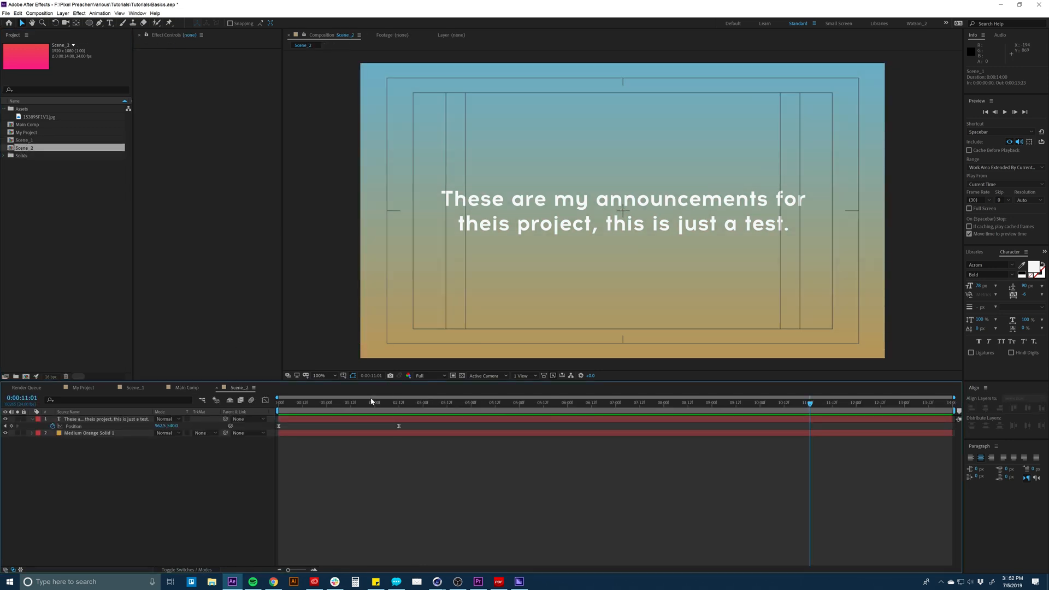
# Replace the entire announcement text in Scene_2 with "This is Scene 2".
pyautogui.click(484, 404)
pyautogui.click(506, 227)
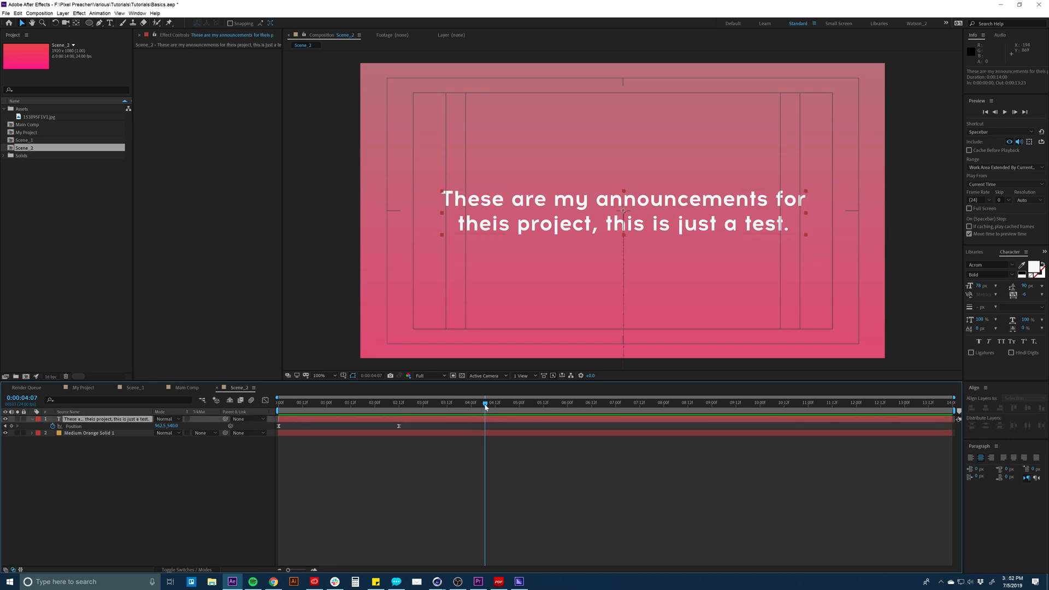
pyautogui.tripleClick(506, 229)
pyautogui.write('This')
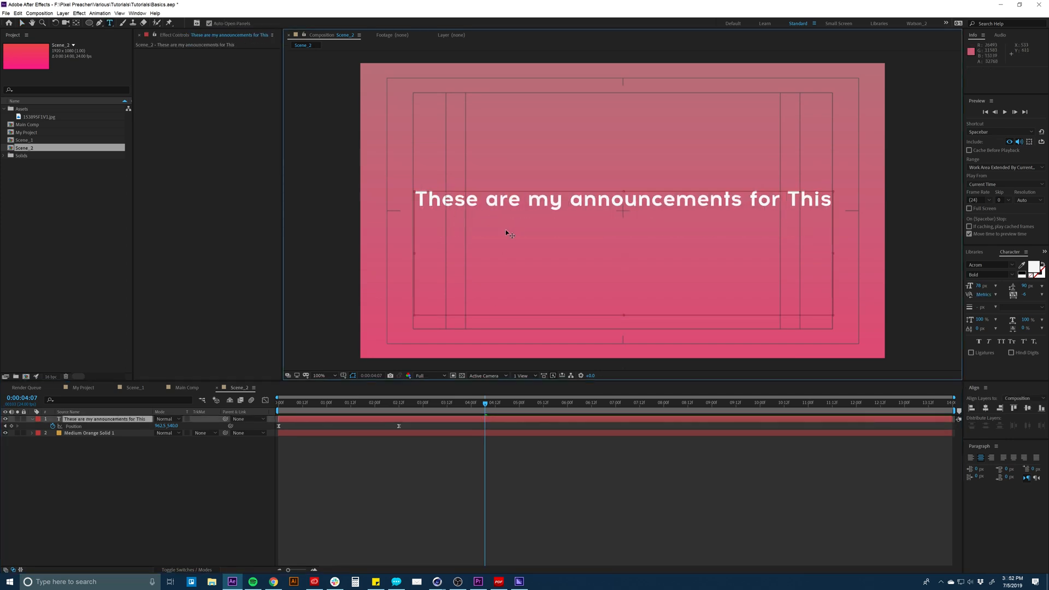
pyautogui.write(' is Scene')
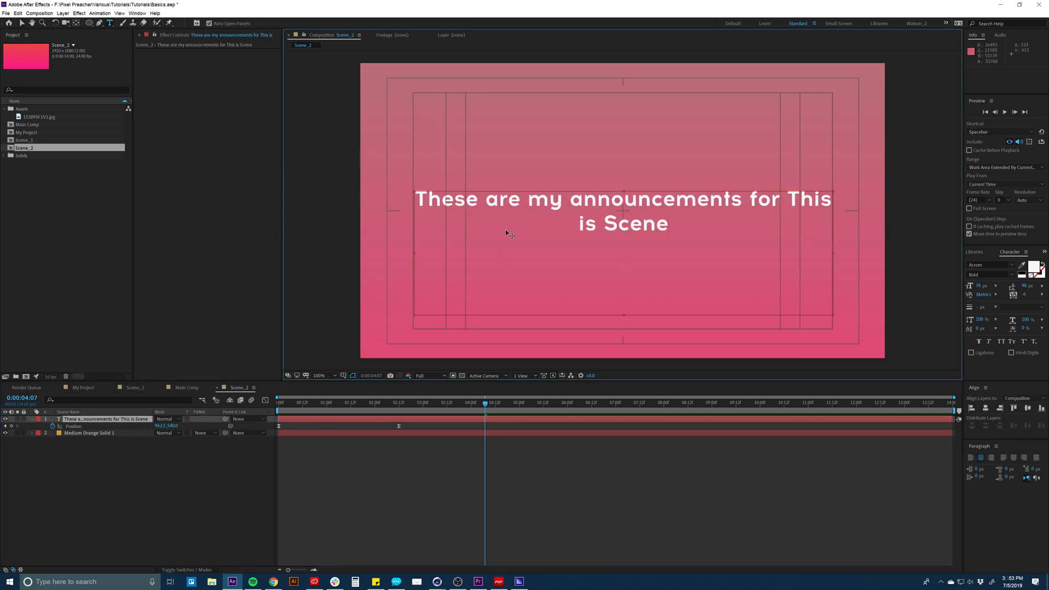
pyautogui.write(' 2')
pyautogui.hotkey('ctrl', 'a')
pyautogui.write('T')
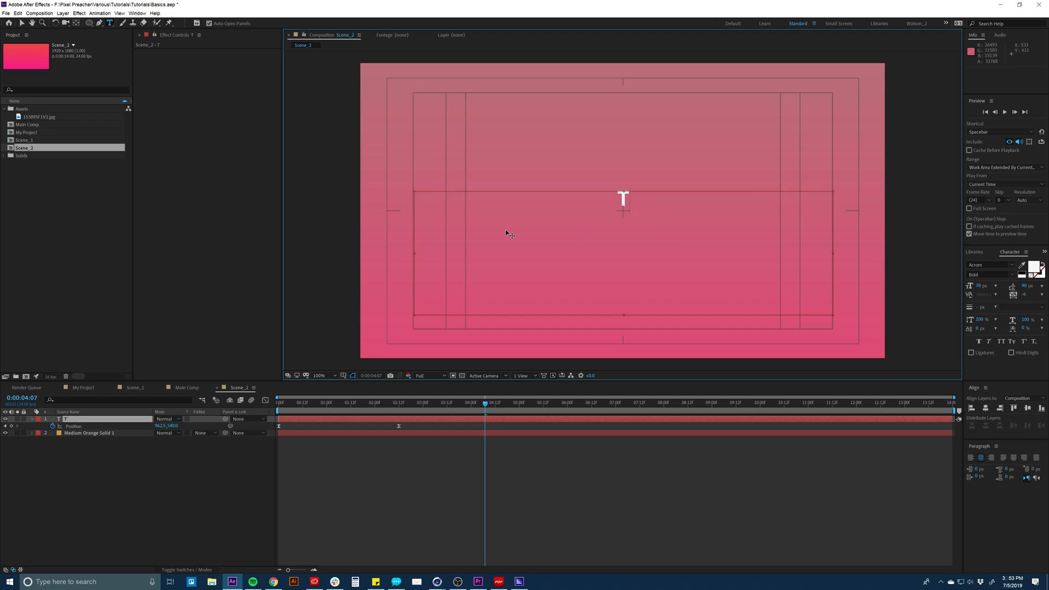
pyautogui.write('his is Scene 2')
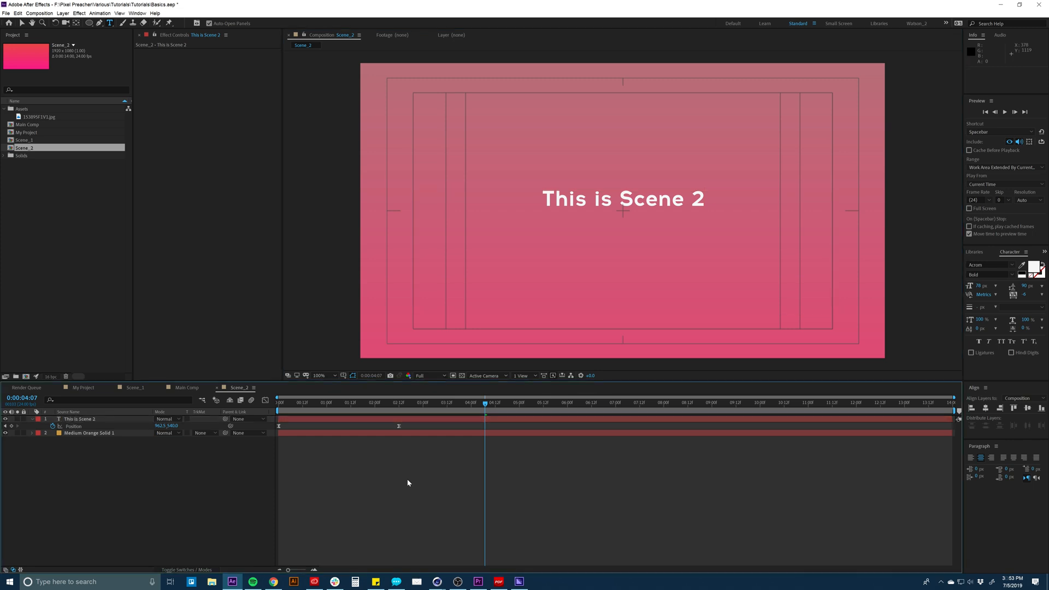
# Delete both Position keyframes from the text layer in Scene_2.
pyautogui.click(408, 420)
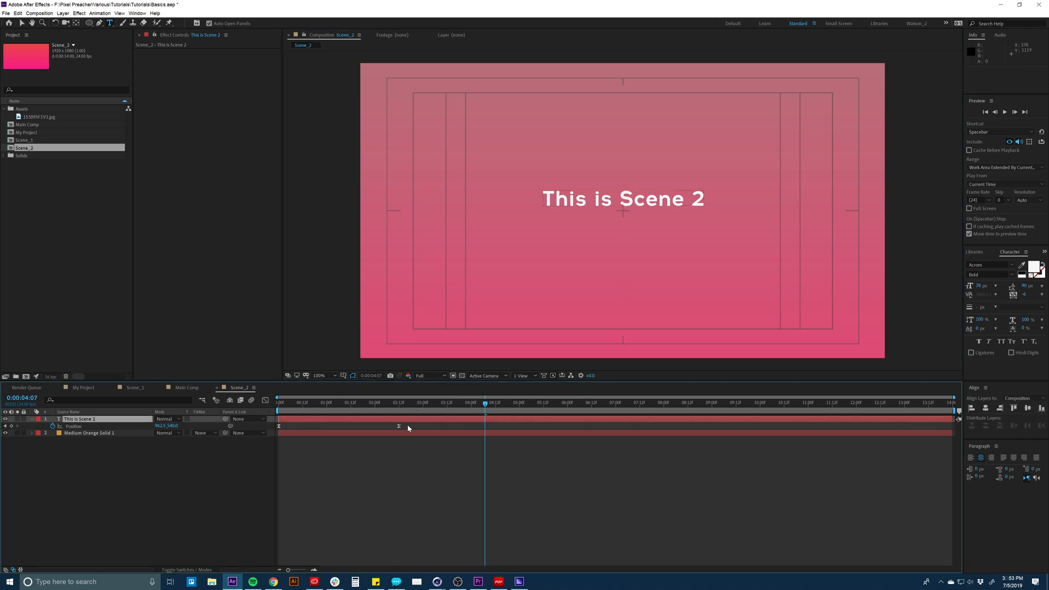
pyautogui.moveTo(408, 424); pyautogui.dragTo(270, 428)
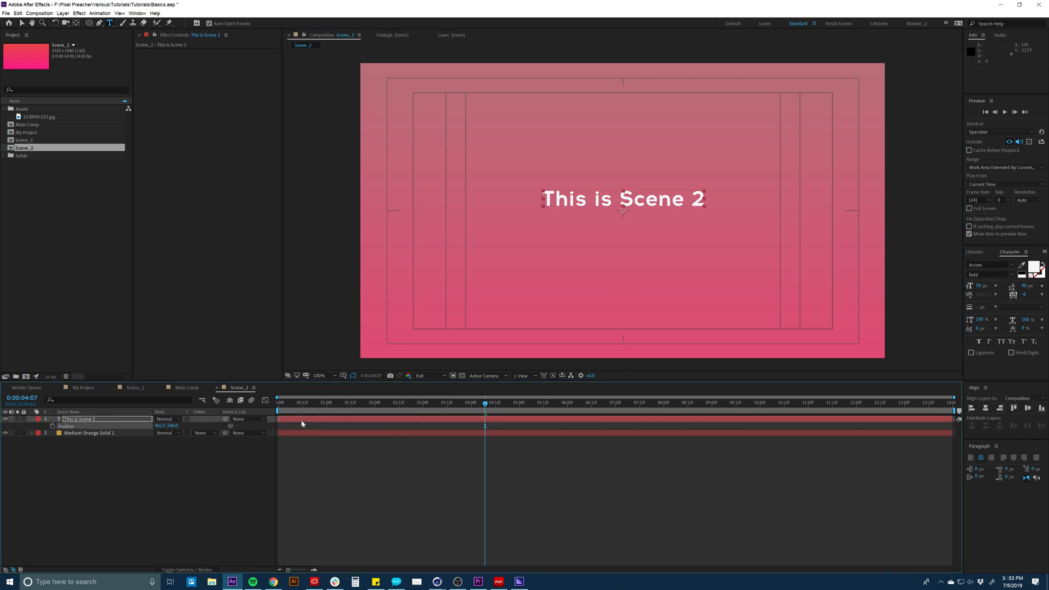
# Move the "This is Scene 2" text straight down by about 37 px to a Y position of 577.
pyautogui.press('Delete')
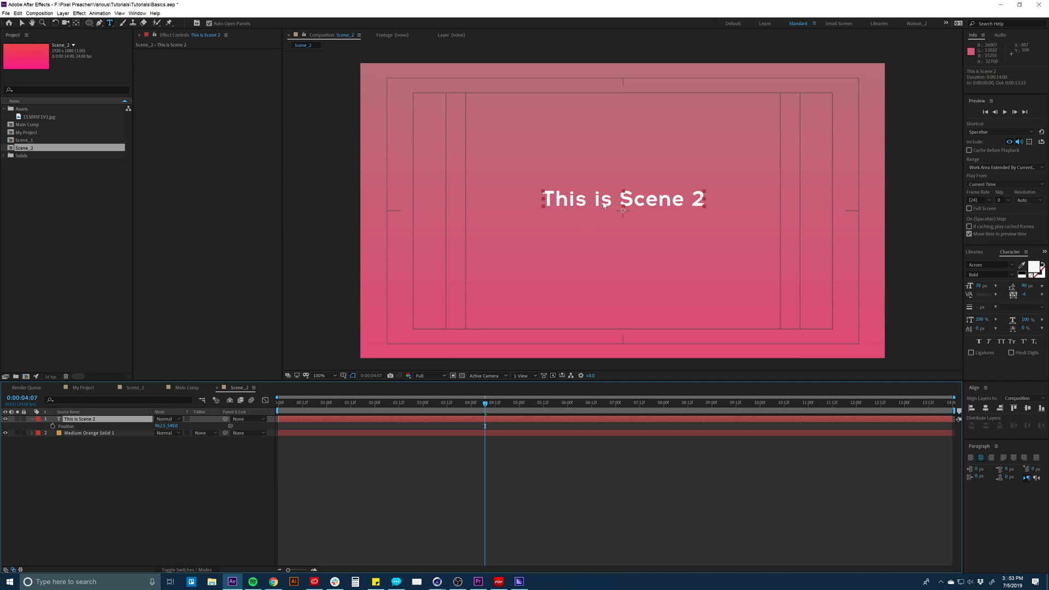
pyautogui.press('v')
pyautogui.moveTo(603, 204); pyautogui.dragTo(603, 214)
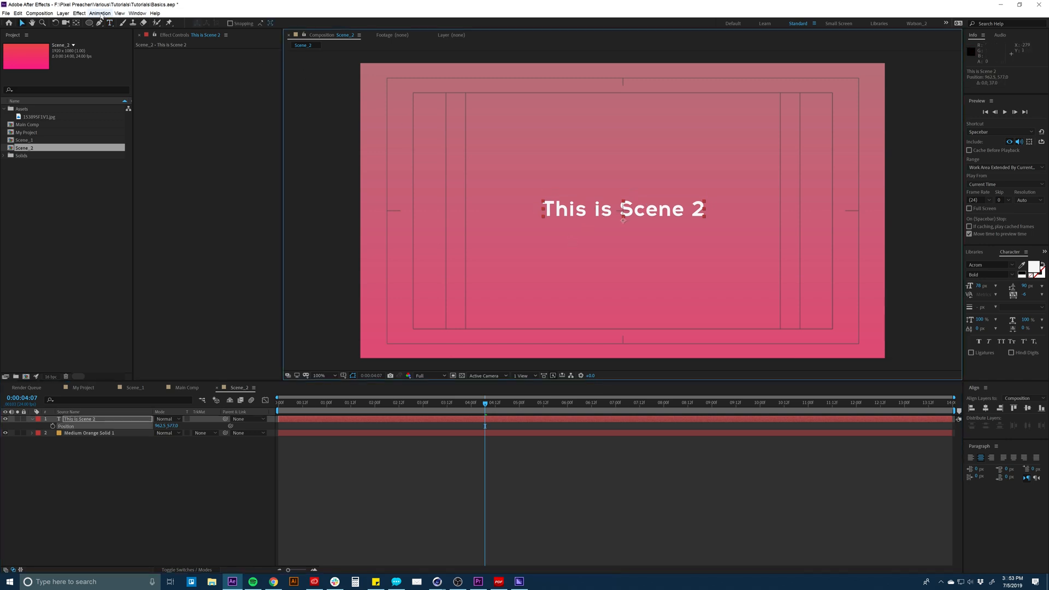
pyautogui.click(79, 13)
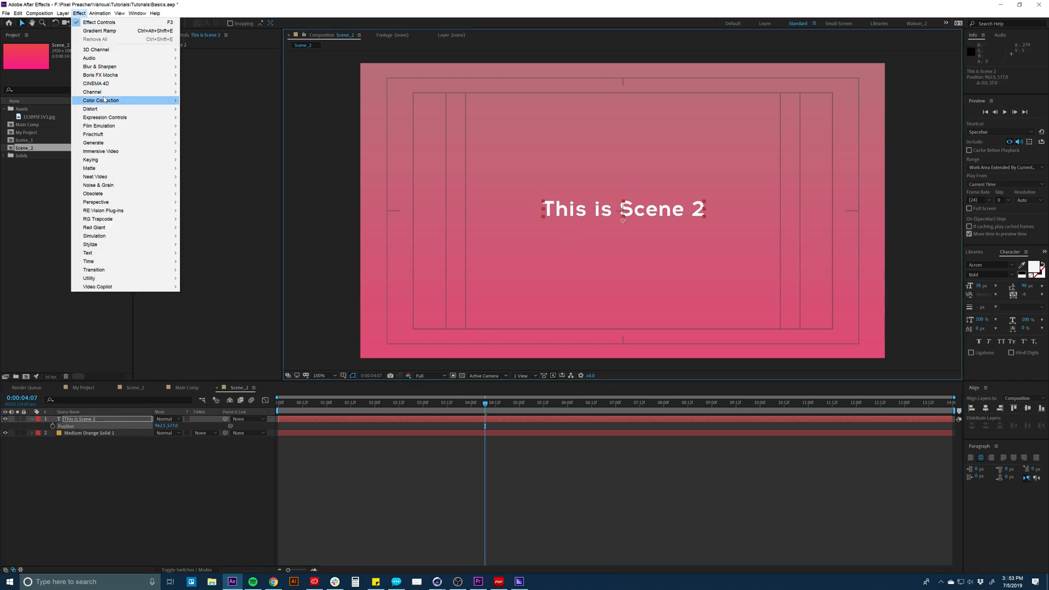
pyautogui.click(308, 477)
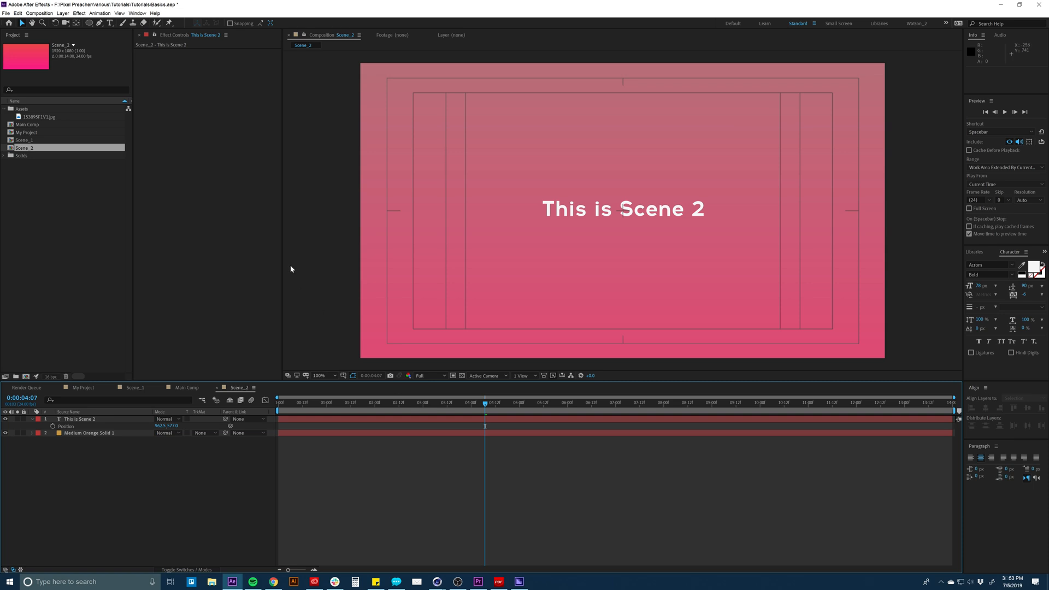
# Import the Church_Test video from The Church project's Premiere folder.
pyautogui.click(57, 217)
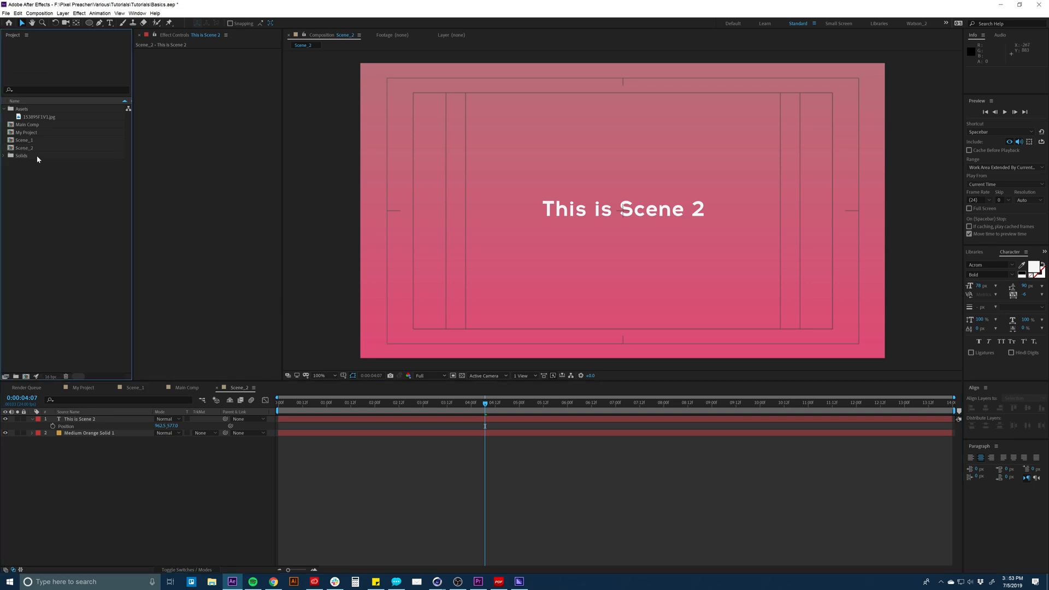
pyautogui.doubleClick(40, 210)
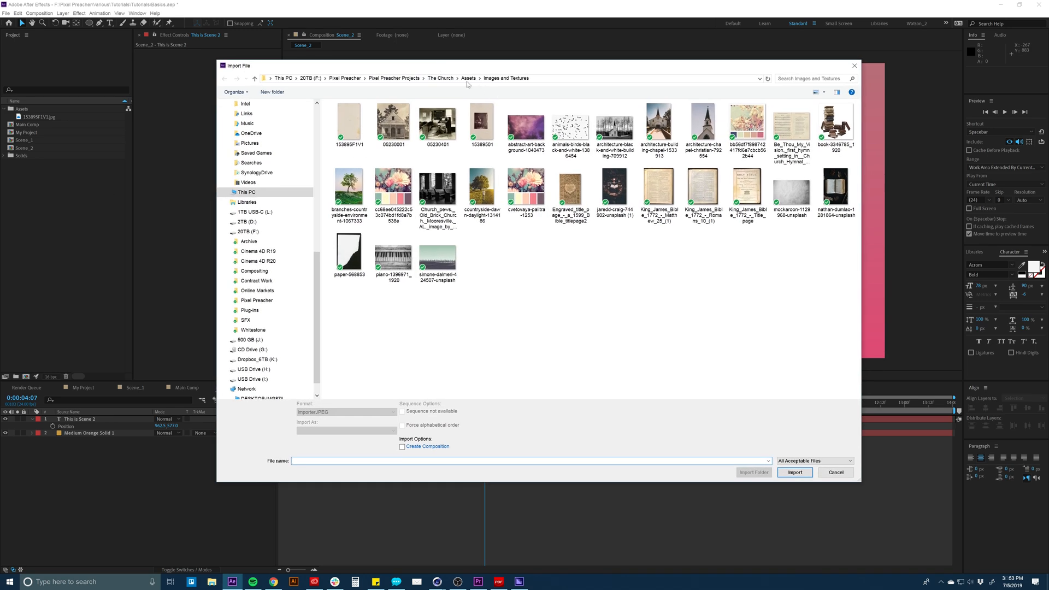
pyautogui.click(441, 78)
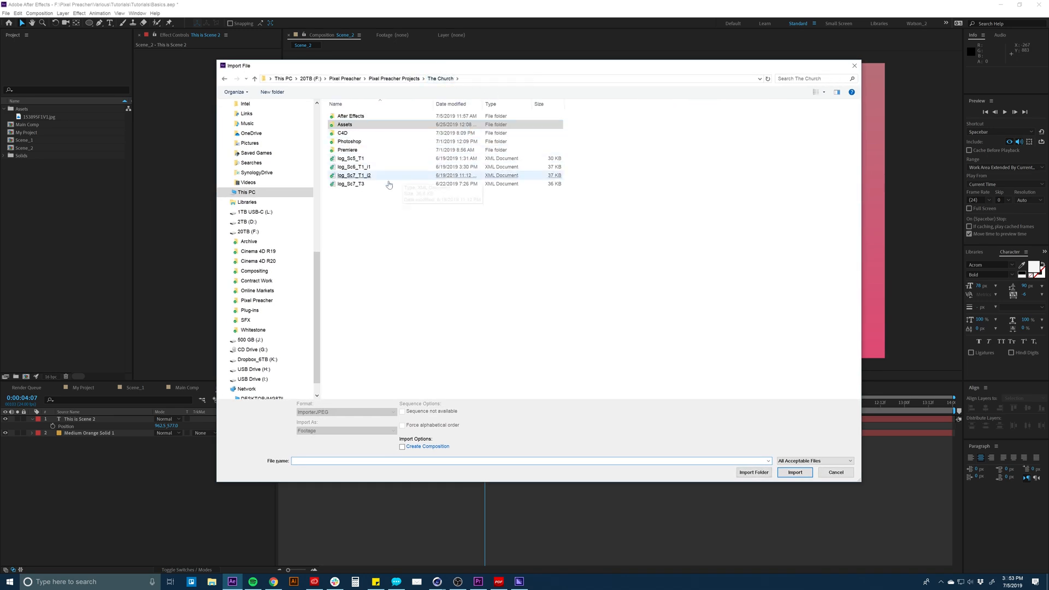
pyautogui.doubleClick(352, 150)
pyautogui.click(351, 135)
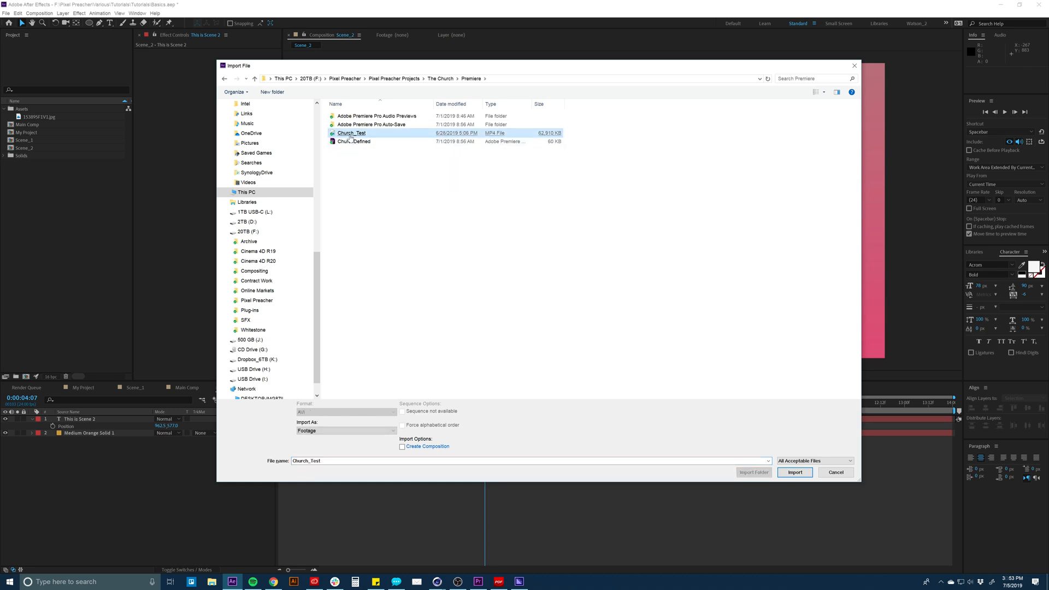
pyautogui.doubleClick(350, 136)
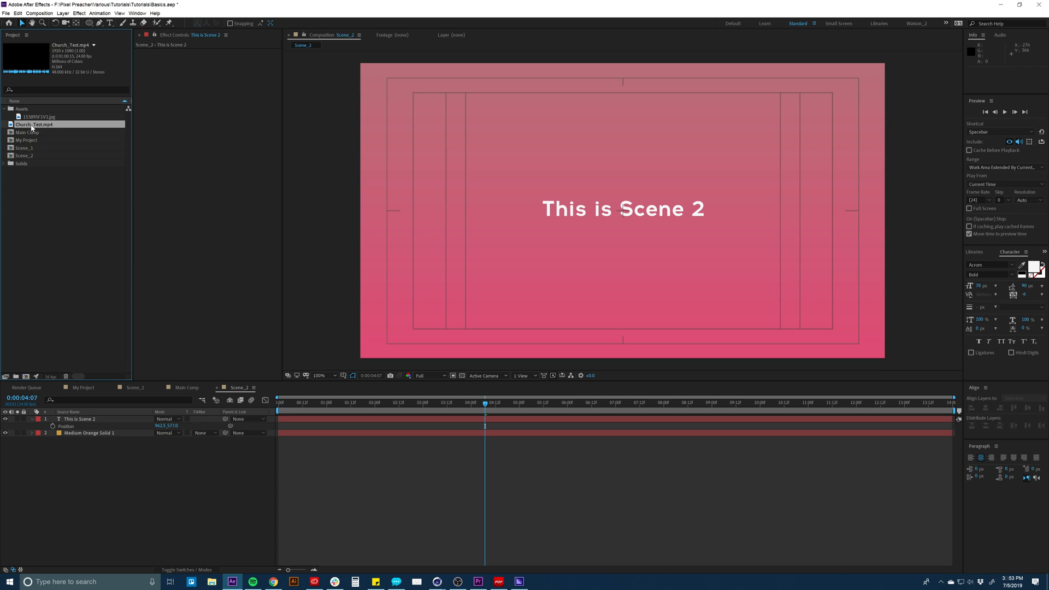
# Try Church_Test.mp4 directly as Scene_2's top layer, scrubbing to about 0:00:06:16, and delete that layer.
pyautogui.moveTo(33, 127); pyautogui.dragTo(70, 420)
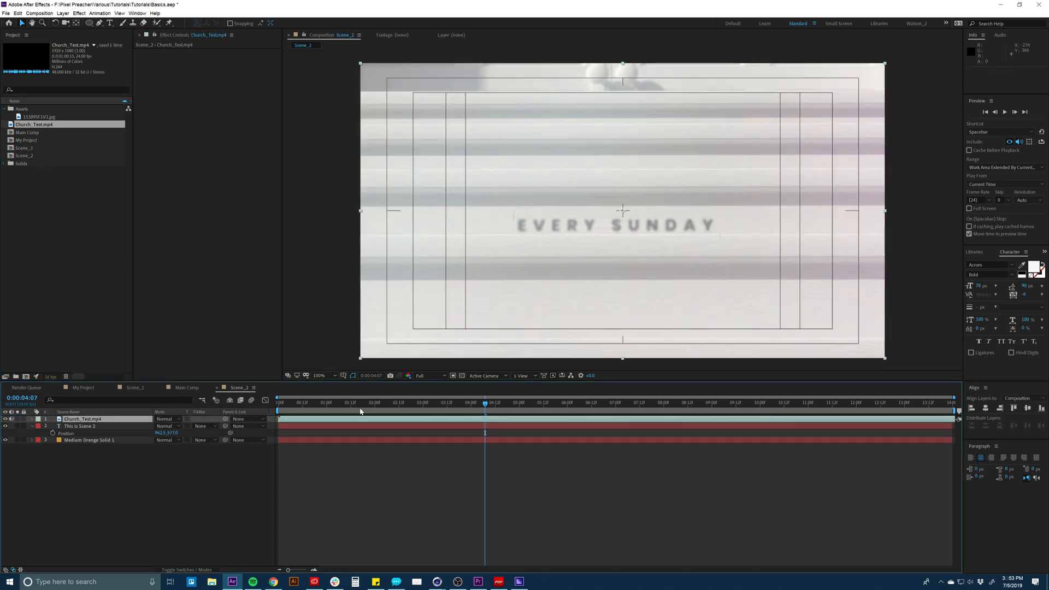
pyautogui.moveTo(485, 409); pyautogui.dragTo(600, 409)
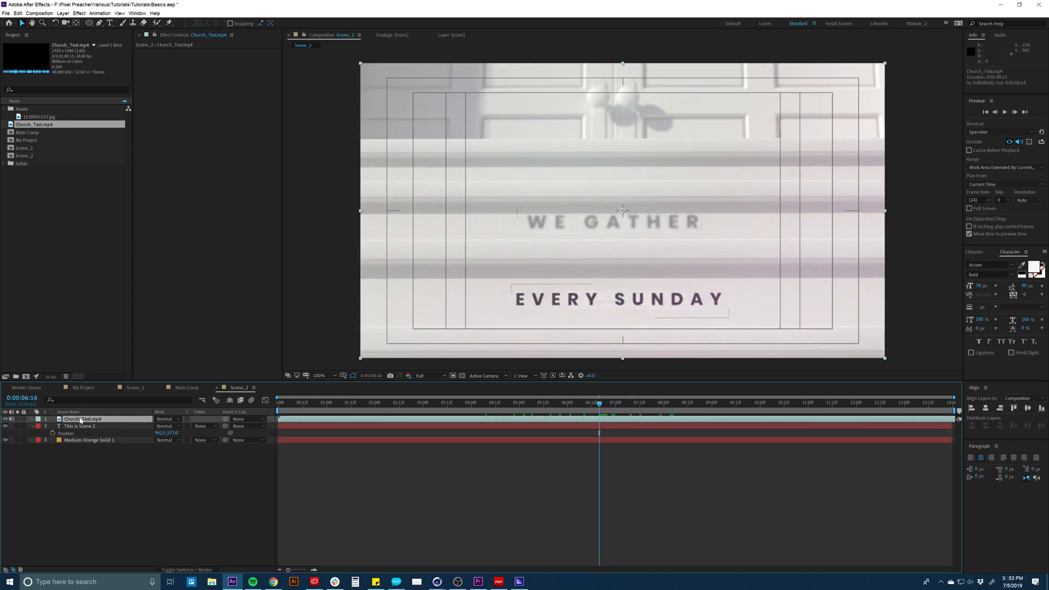
pyautogui.press('Delete')
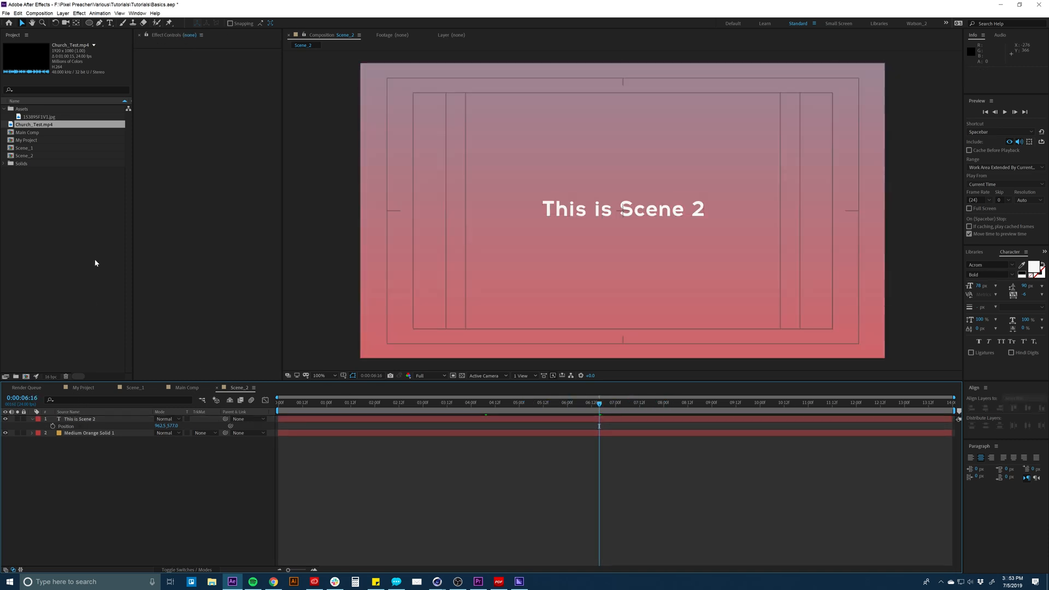
# Create a new composition from Church_Test.mp4 and scrub its footage, ending at about 0:00:10:19.
pyautogui.click(33, 126)
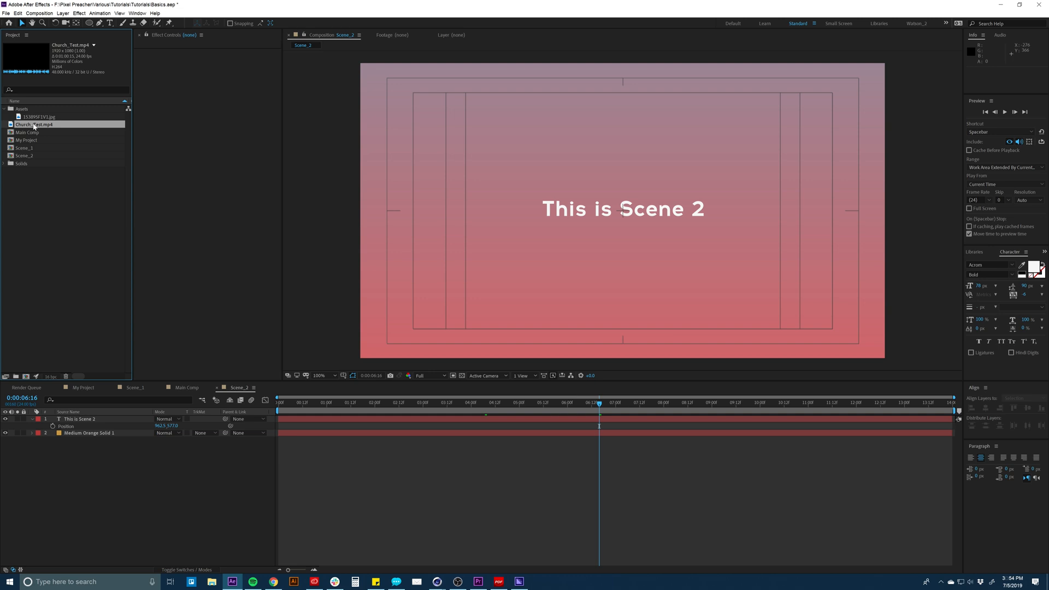
pyautogui.moveTo(32, 125); pyautogui.dragTo(26, 378)
pyautogui.moveTo(26, 379); pyautogui.dragTo(26, 378)
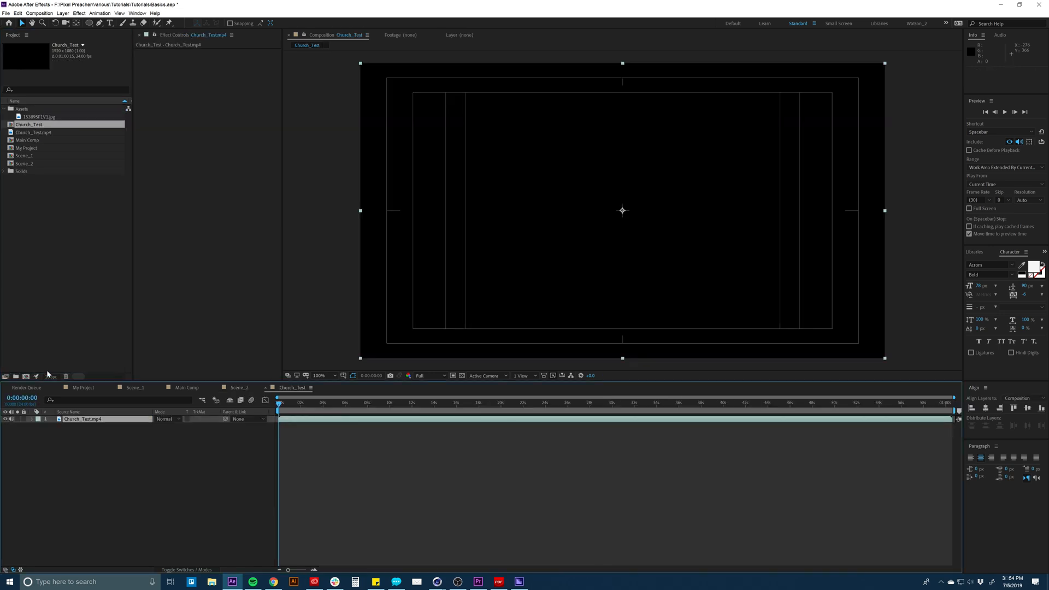
pyautogui.moveTo(344, 407); pyautogui.dragTo(543, 405)
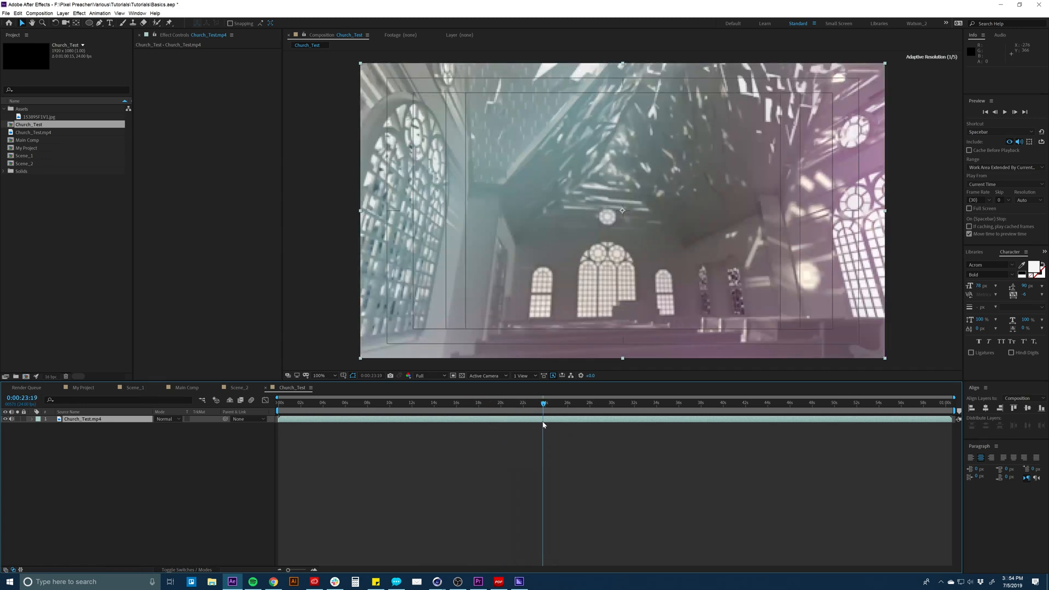
pyautogui.click(399, 405)
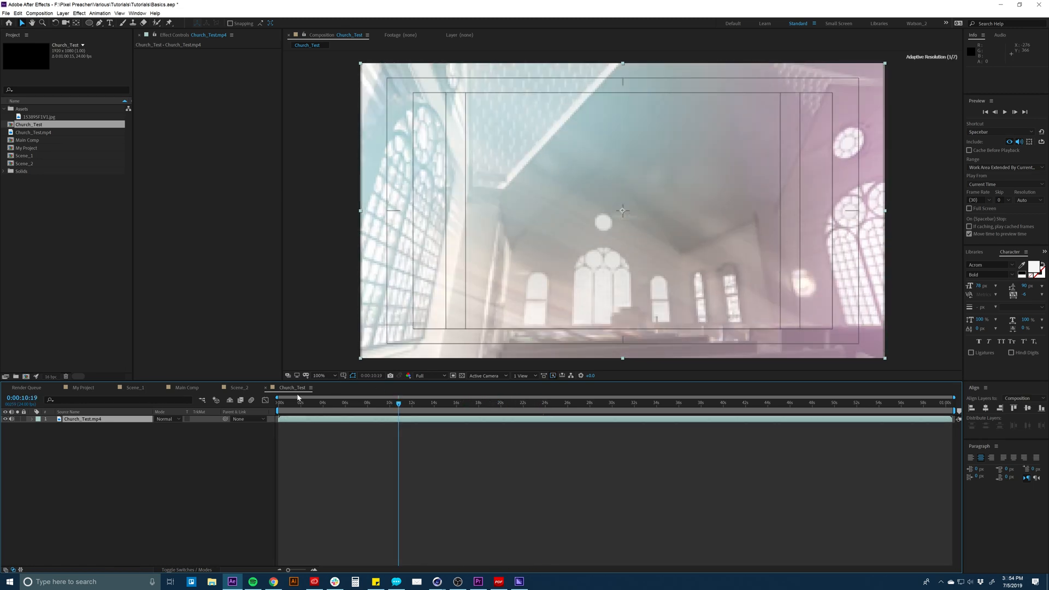
# Nest the Church_Test composition in Scene_2 between the text and the solid layers, and scrub to about 0:00:05:05.
pyautogui.click(238, 387)
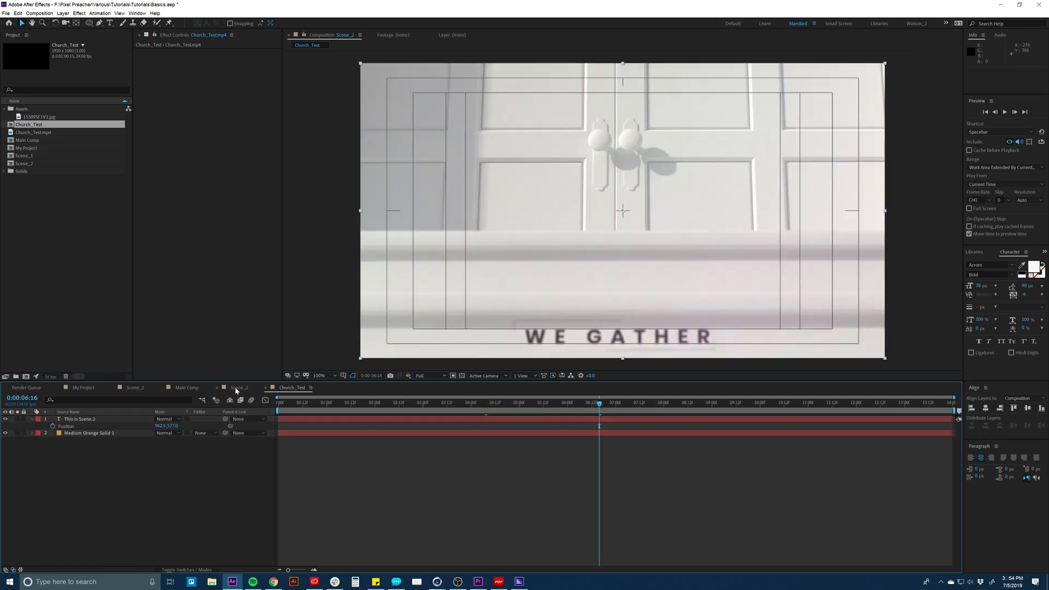
pyautogui.click(338, 420)
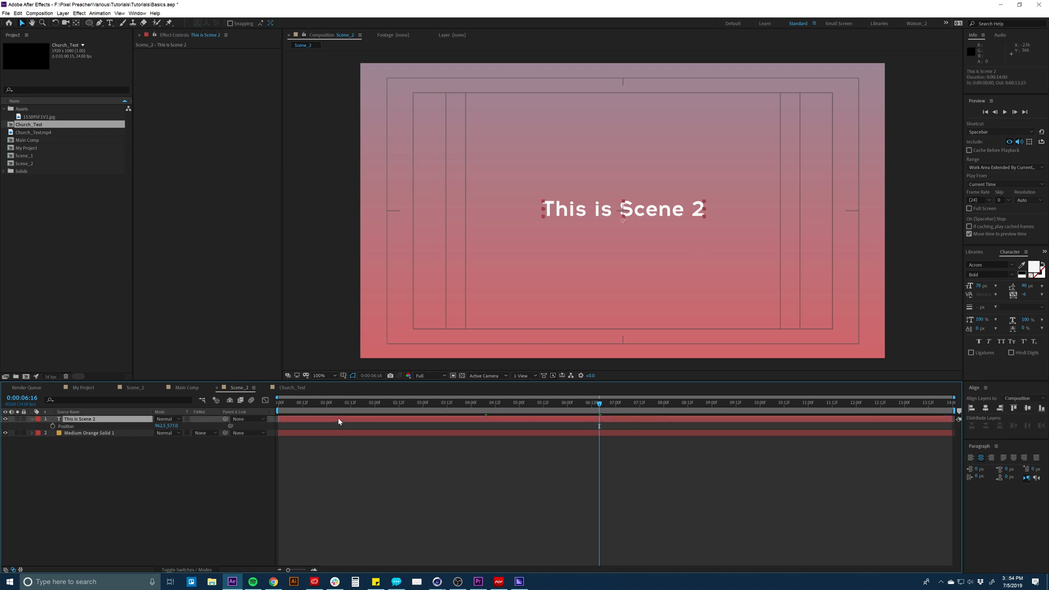
pyautogui.press('p')
pyautogui.click(343, 432)
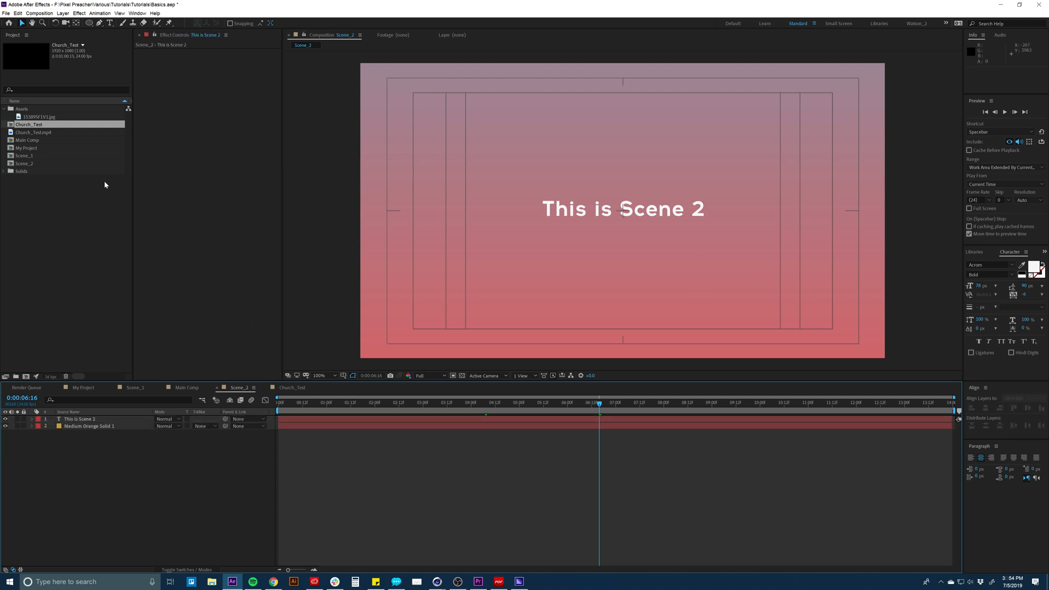
pyautogui.click(25, 140)
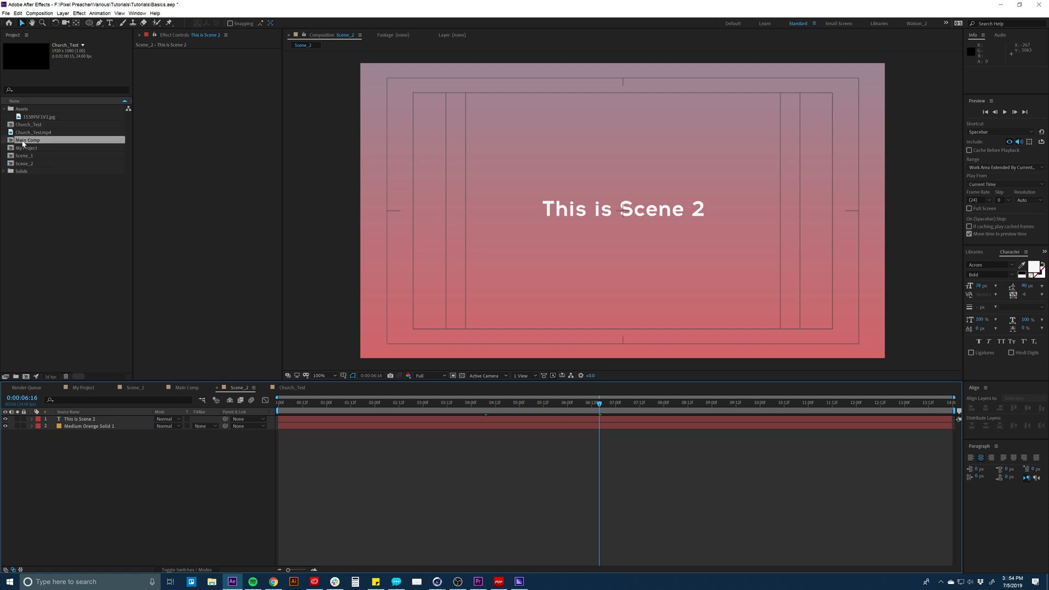
pyautogui.click(26, 126)
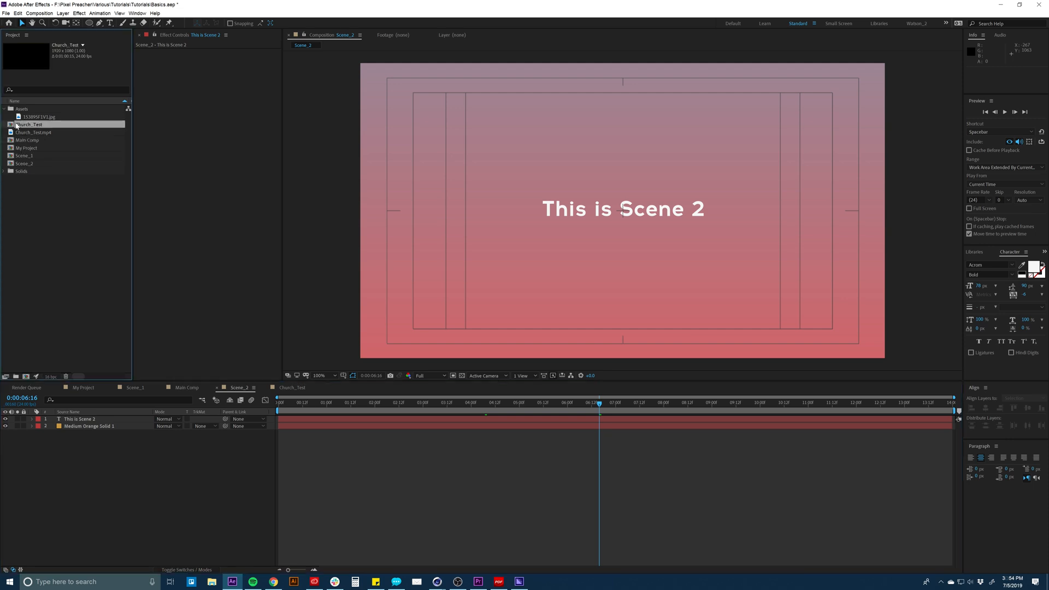
pyautogui.moveTo(19, 126); pyautogui.dragTo(104, 426)
pyautogui.click(395, 458)
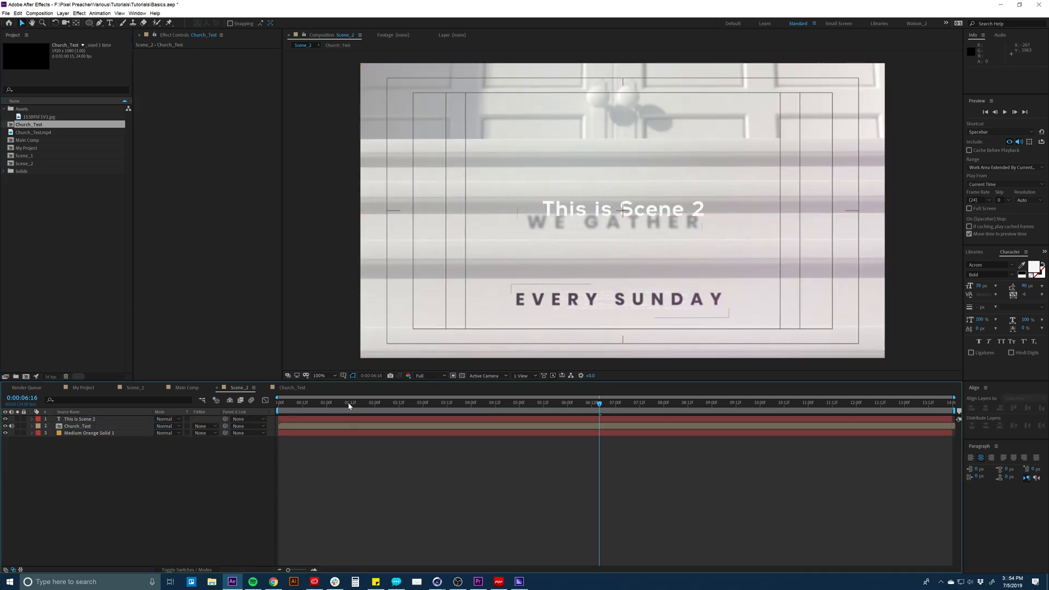
pyautogui.moveTo(351, 404); pyautogui.dragTo(529, 405)
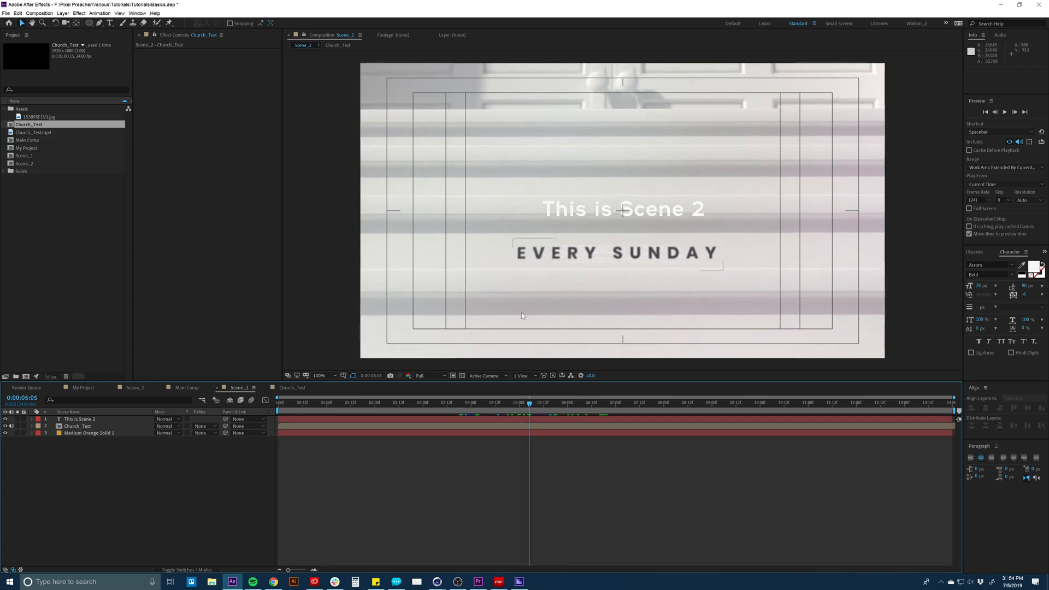
# Open the nested Church_Test composition from its layer in Scene_2.
pyautogui.click(452, 427)
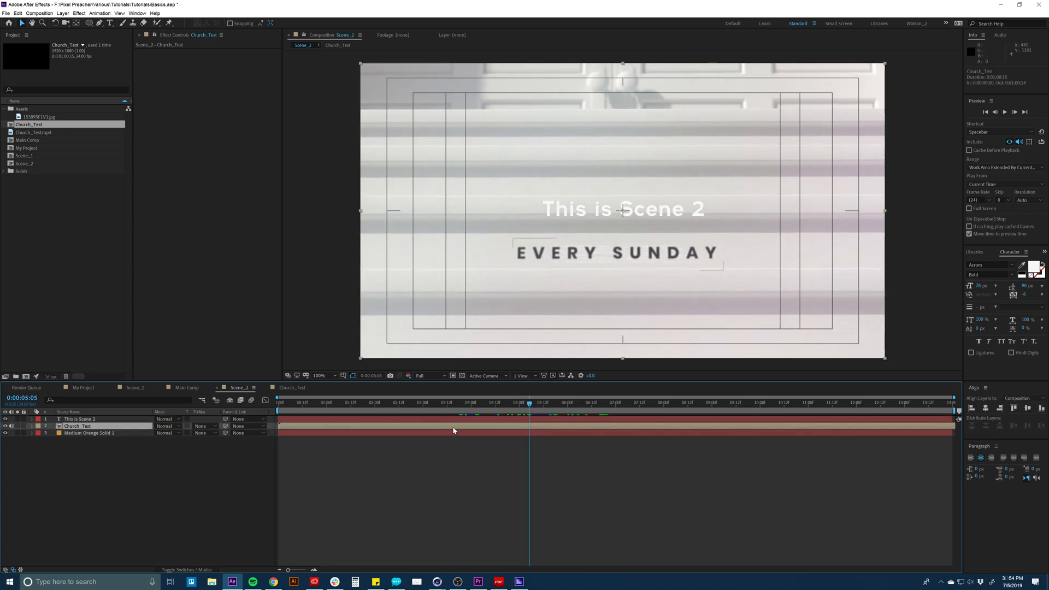
pyautogui.doubleClick(444, 429)
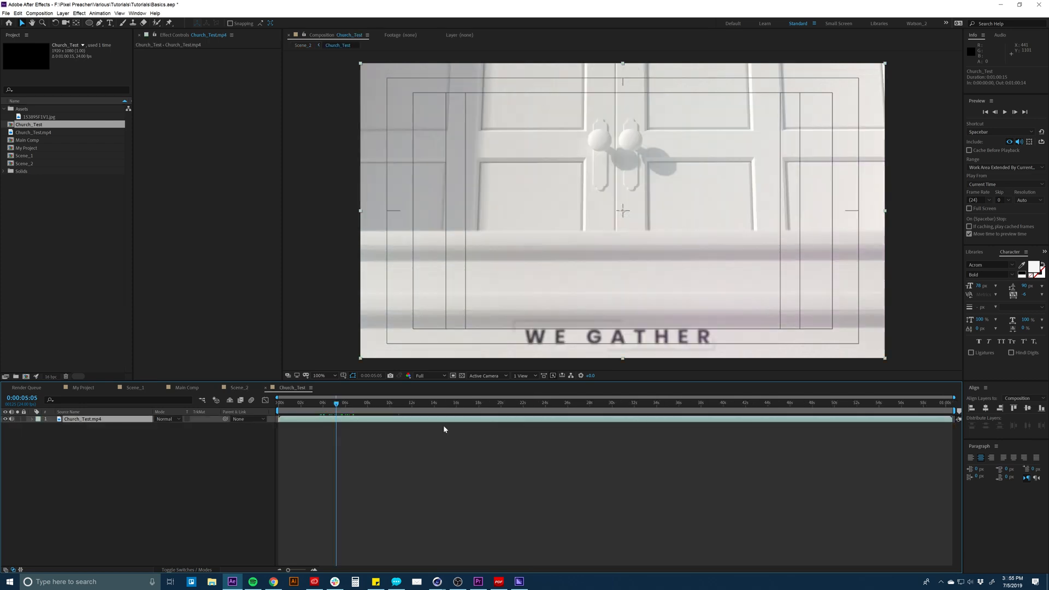
pyautogui.click(27, 127)
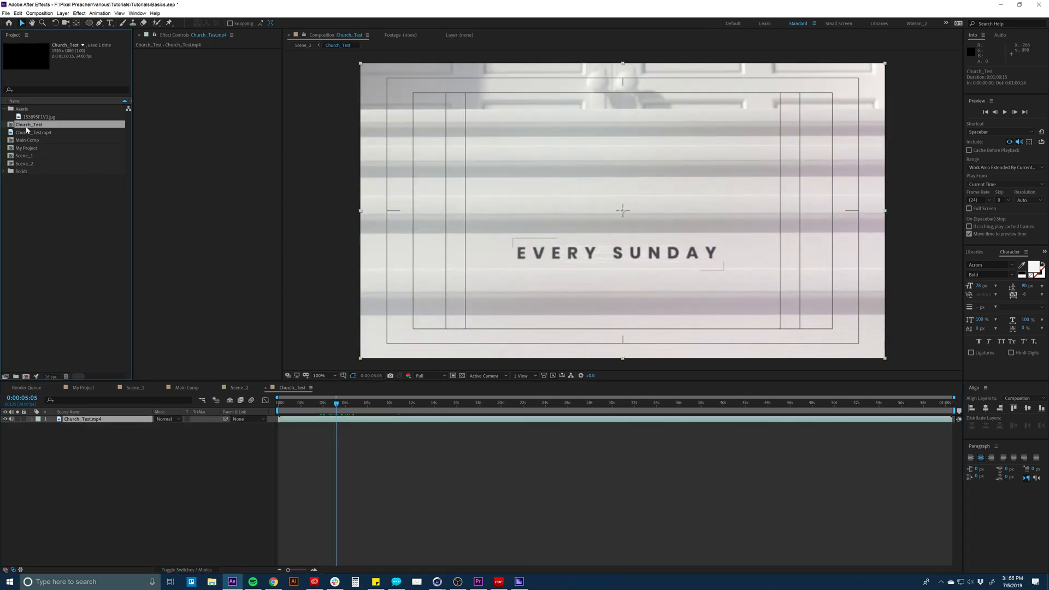
# Replace the Church_Test.mp4 footage with NotTodaySatan_Bumper.mp4 from the Not Today Satan exports and return to Scene_2.
pyautogui.click(28, 133)
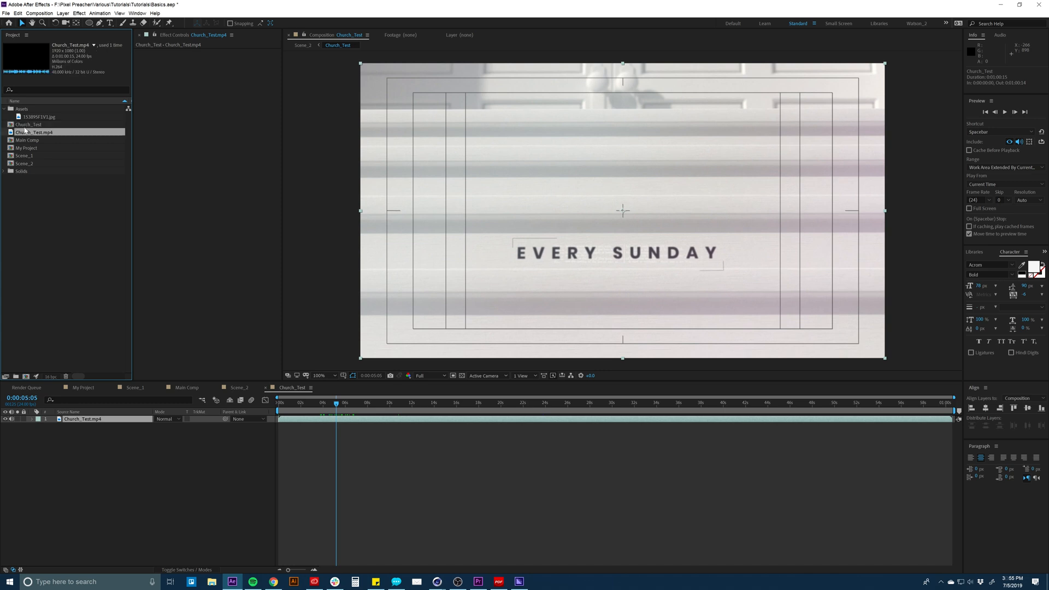
pyautogui.rightClick(35, 133)
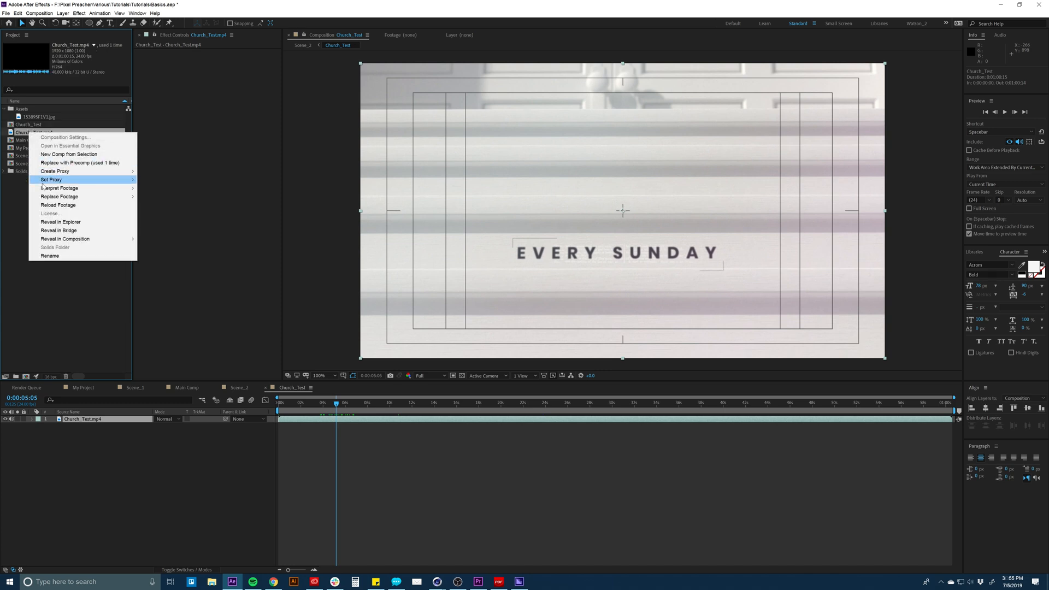
pyautogui.click(153, 197)
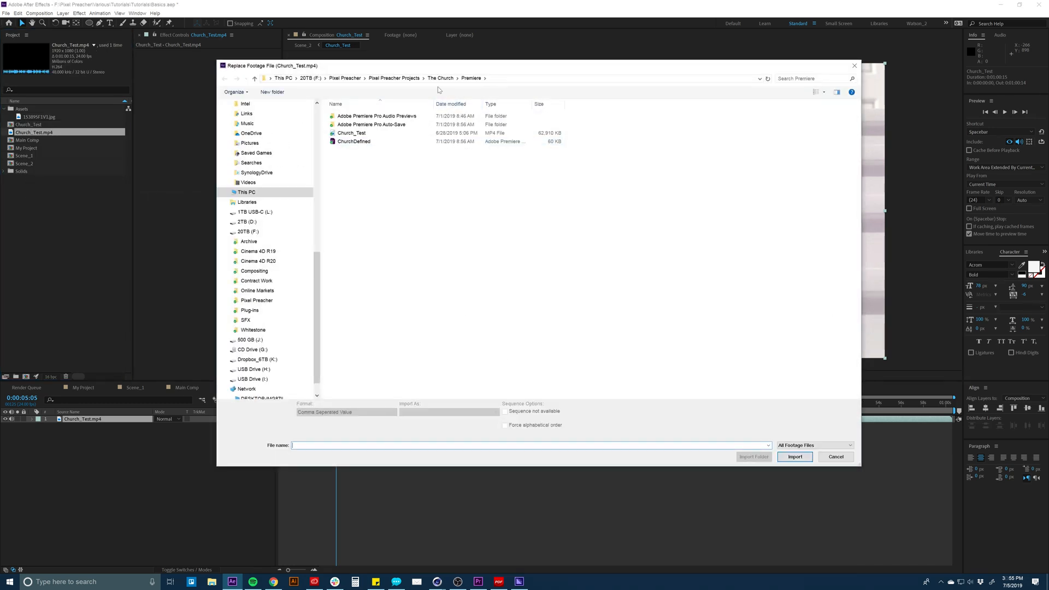
pyautogui.click(414, 79)
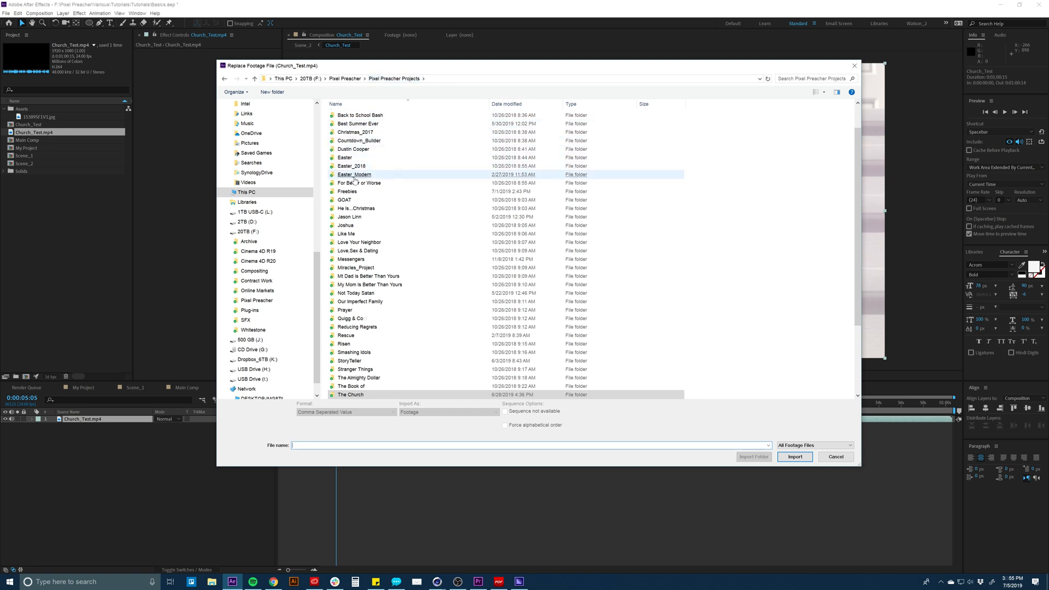
pyautogui.doubleClick(354, 293)
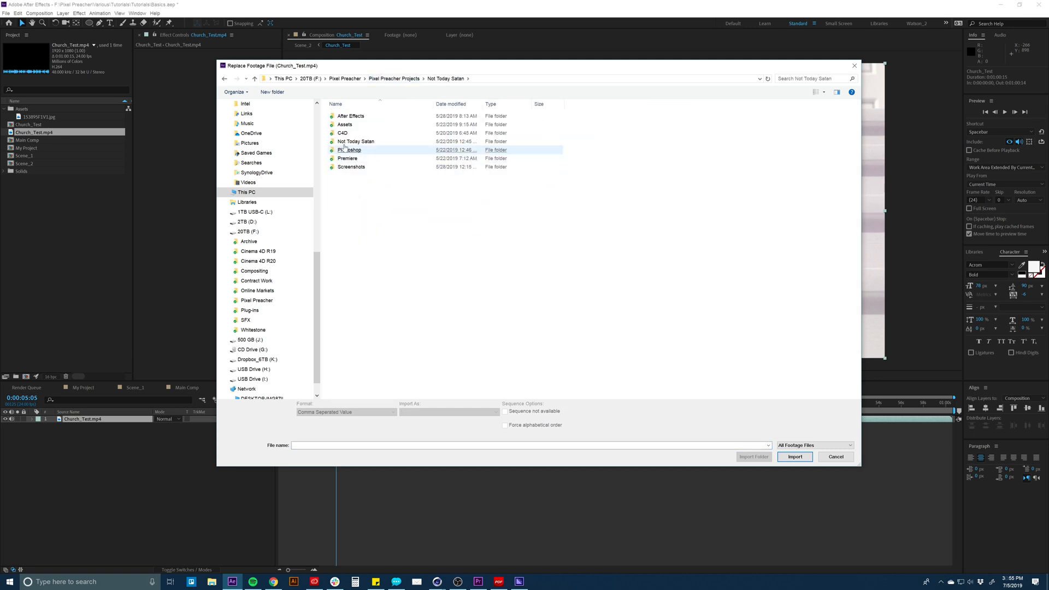
pyautogui.doubleClick(344, 143)
pyautogui.doubleClick(344, 117)
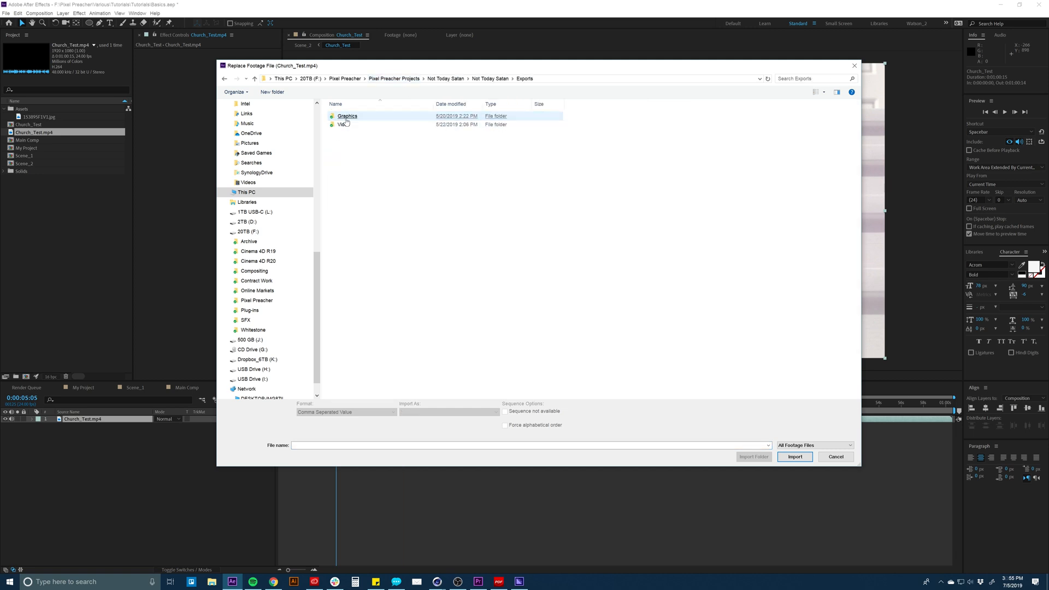
pyautogui.doubleClick(345, 125)
pyautogui.doubleClick(393, 123)
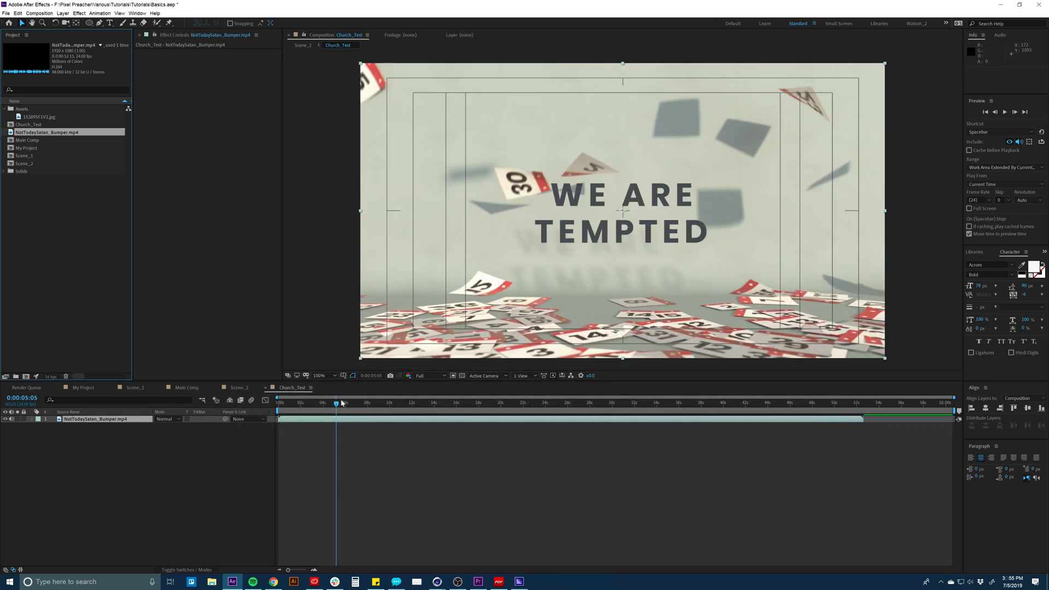
pyautogui.click(337, 418)
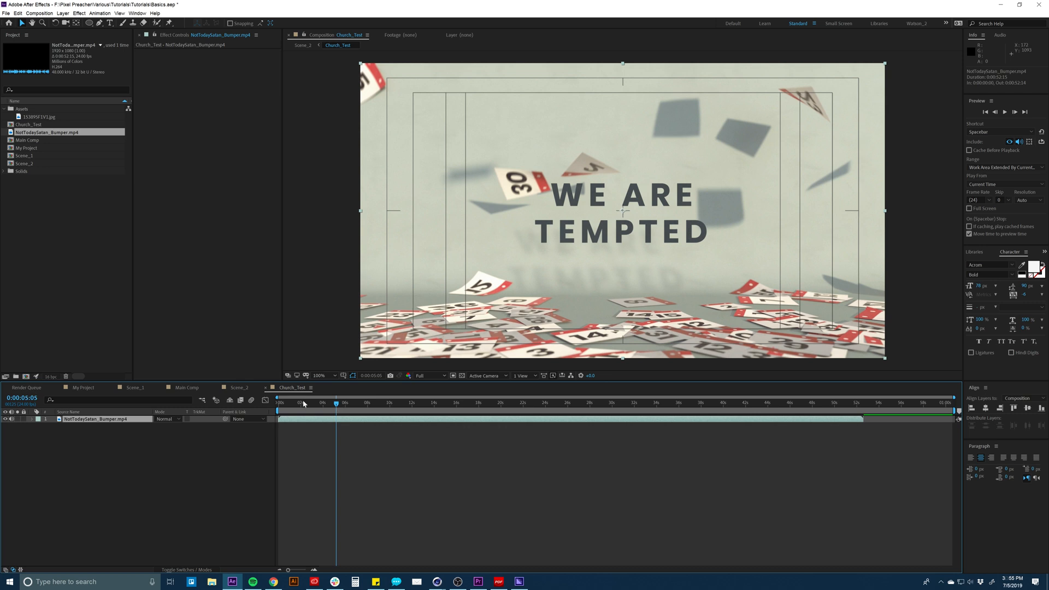
pyautogui.click(239, 387)
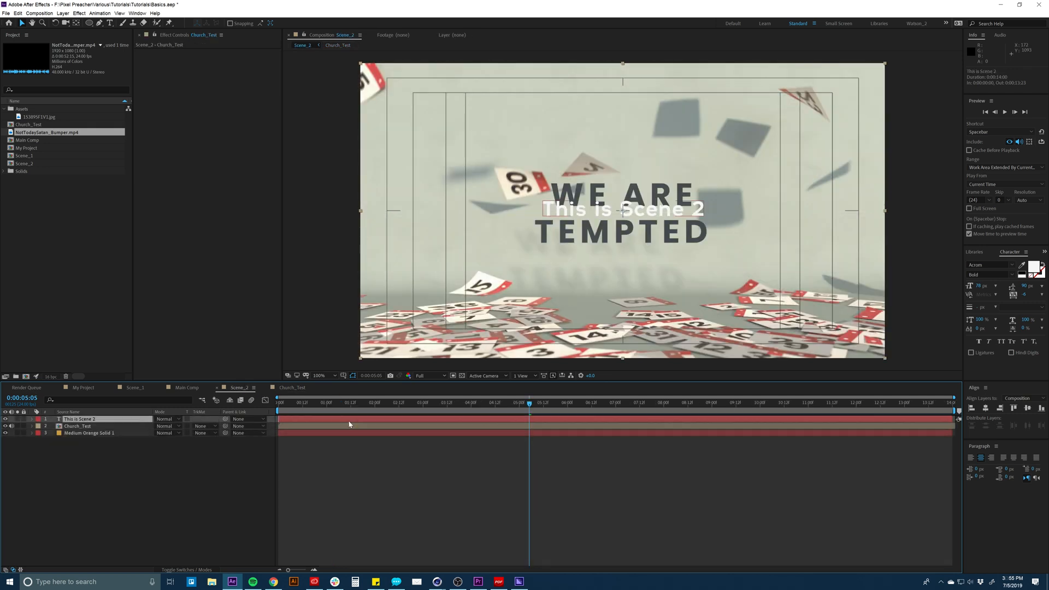
# Try repositioning the Church_Test layer in the Scene_2 frame, undoing each move, and scrub to about 0:00:04:03.
pyautogui.moveTo(638, 213); pyautogui.dragTo(548, 286)
pyautogui.hotkey('ctrl', 'z')
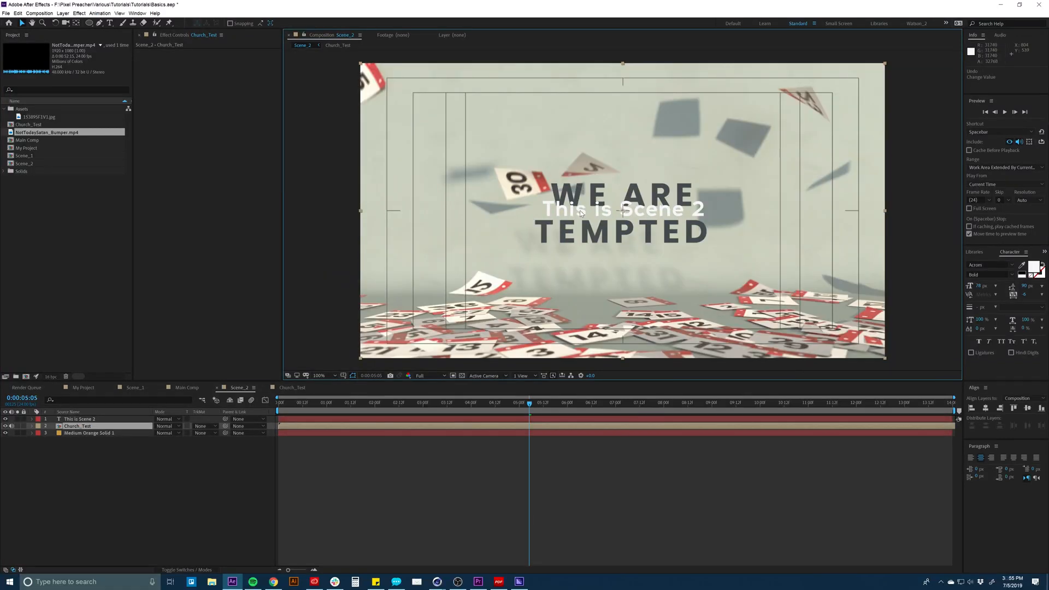
pyautogui.moveTo(529, 403); pyautogui.dragTo(385, 403)
pyautogui.click(477, 403)
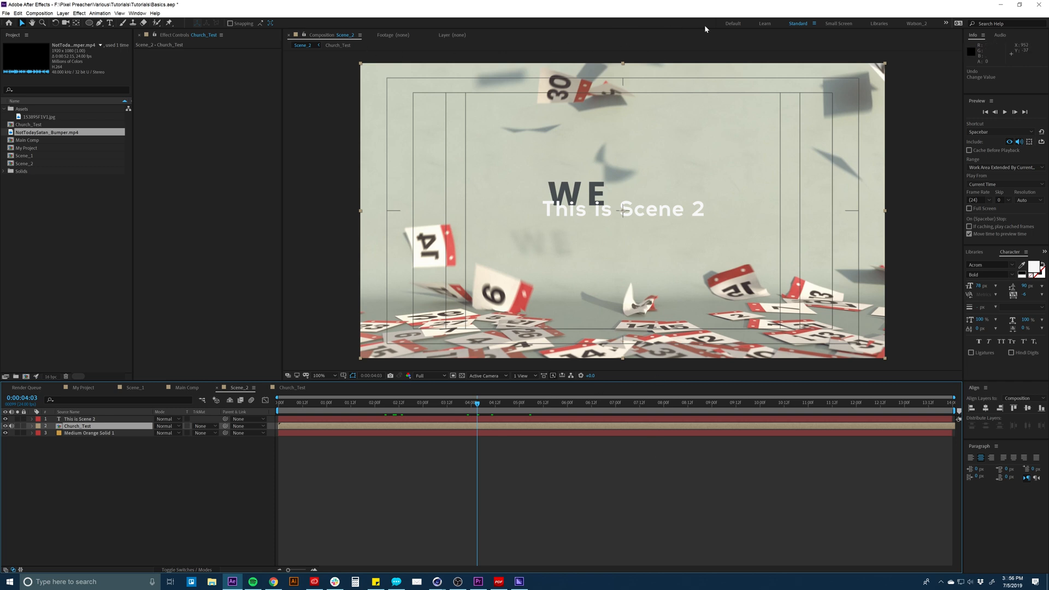
pyautogui.moveTo(733, 288); pyautogui.dragTo(493, 261)
pyautogui.hotkey('ctrl', 'z')
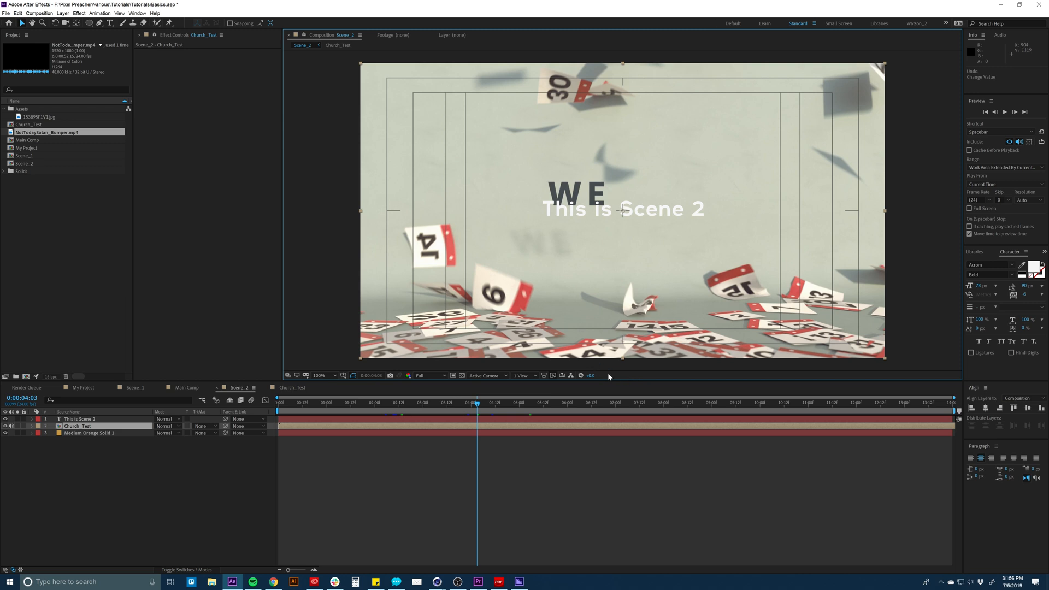
# Try a rectangular mask over the left half of the Church_Test layer, and undo it.
pyautogui.click(91, 24)
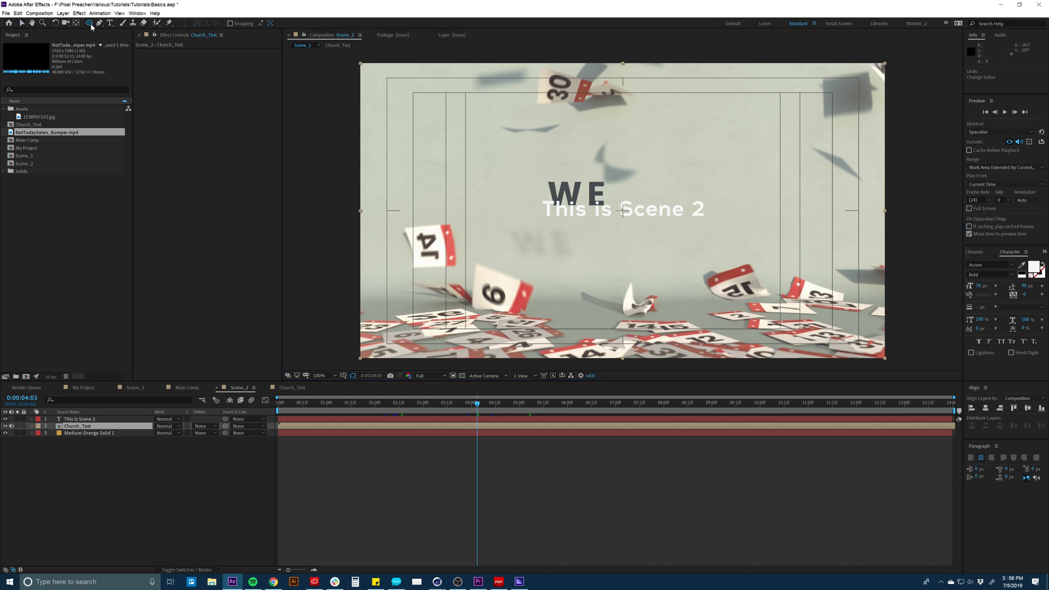
pyautogui.click(105, 25)
pyautogui.press('q')
pyautogui.press('q')
pyautogui.press('q')
pyautogui.click(335, 428)
pyautogui.moveTo(356, 59); pyautogui.dragTo(621, 361)
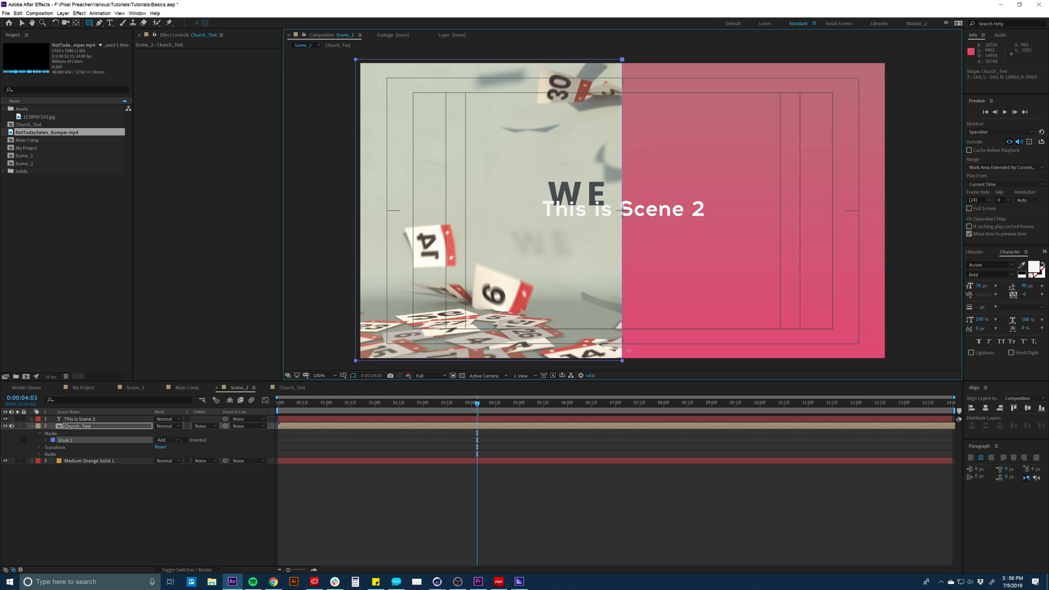
pyautogui.hotkey('ctrl', 'z')
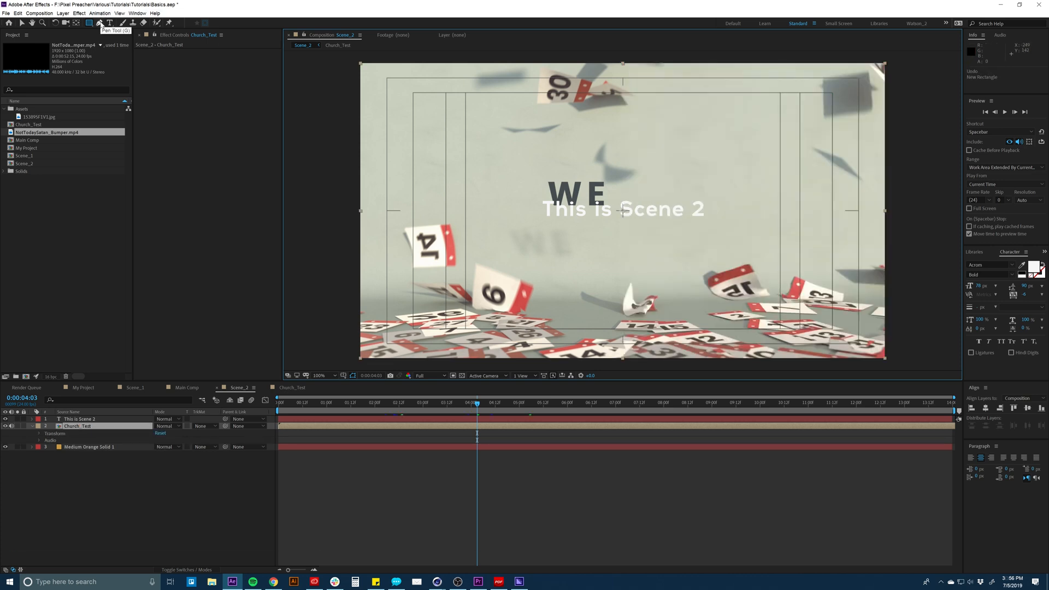
# Draw a closed four-point Pen mask on the Church_Test layer, covering the frame's left side with a curved right edge.
pyautogui.click(99, 24)
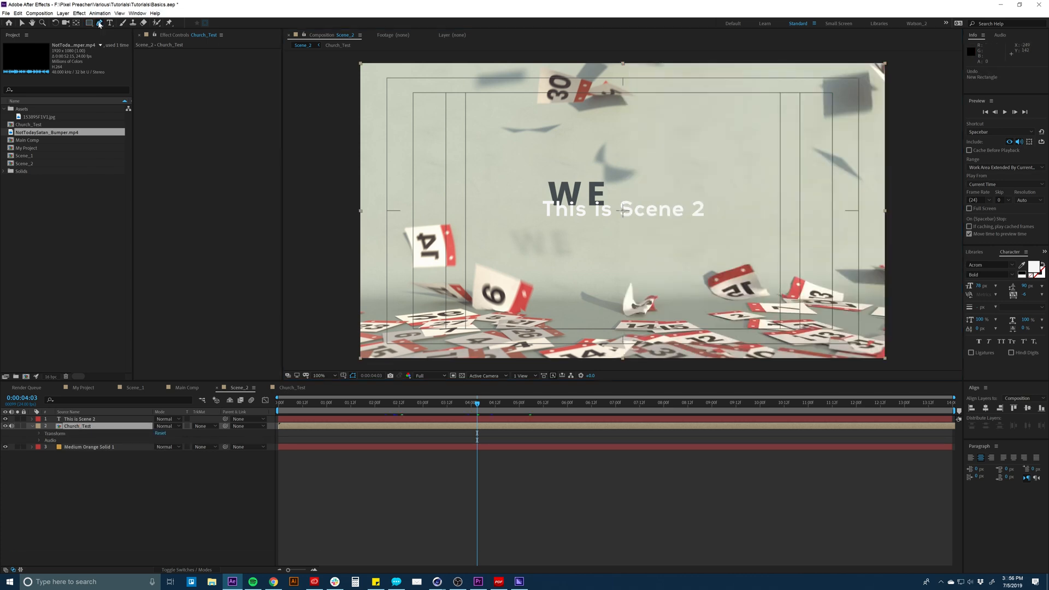
pyautogui.click(355, 58)
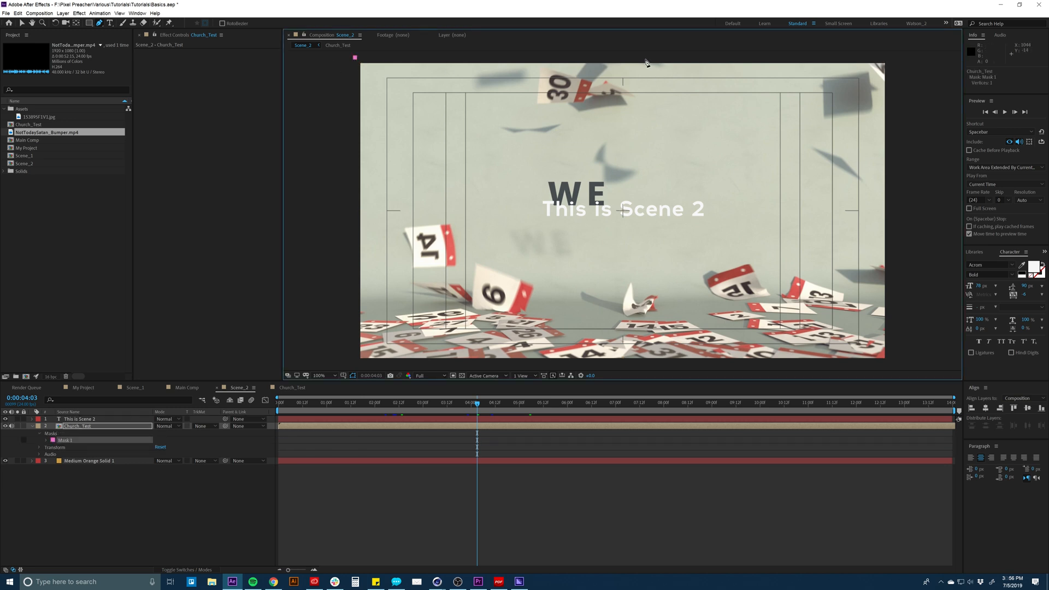
pyautogui.click(604, 59)
pyautogui.moveTo(670, 362); pyautogui.dragTo(758, 509)
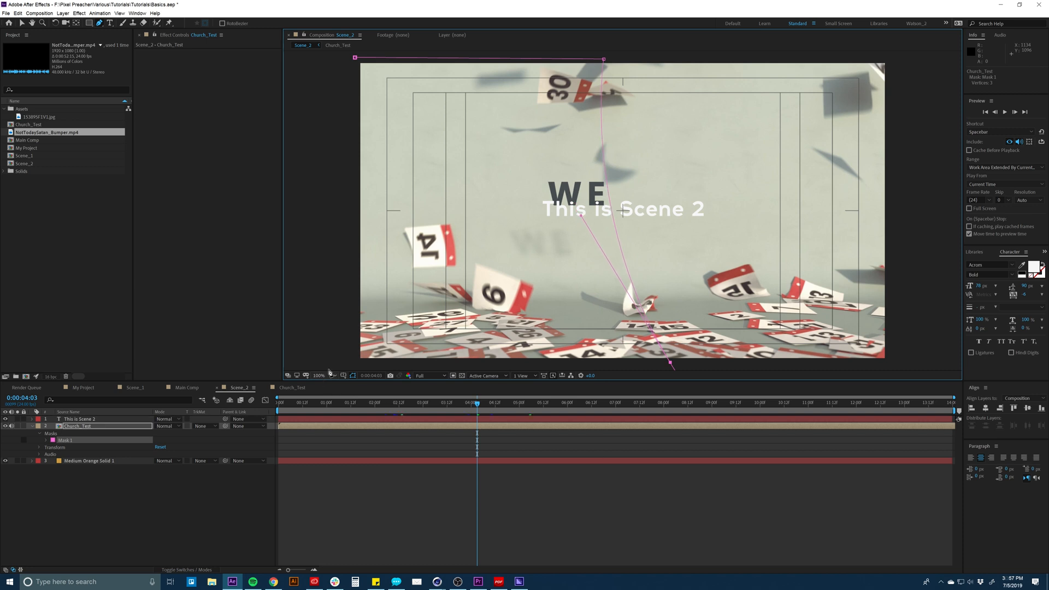
pyautogui.click(342, 364)
pyautogui.click(355, 59)
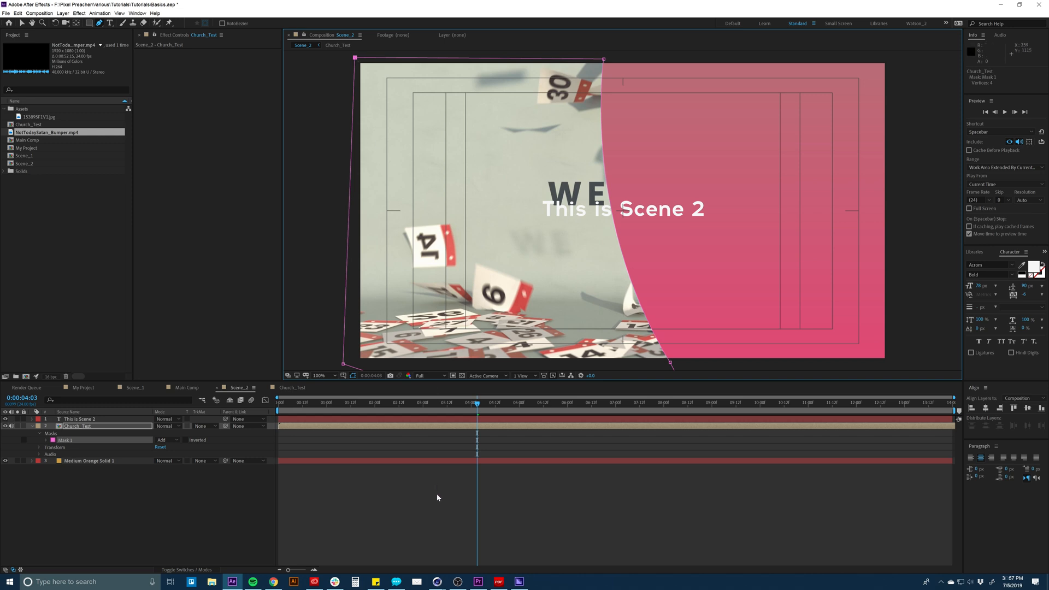
pyautogui.click(430, 510)
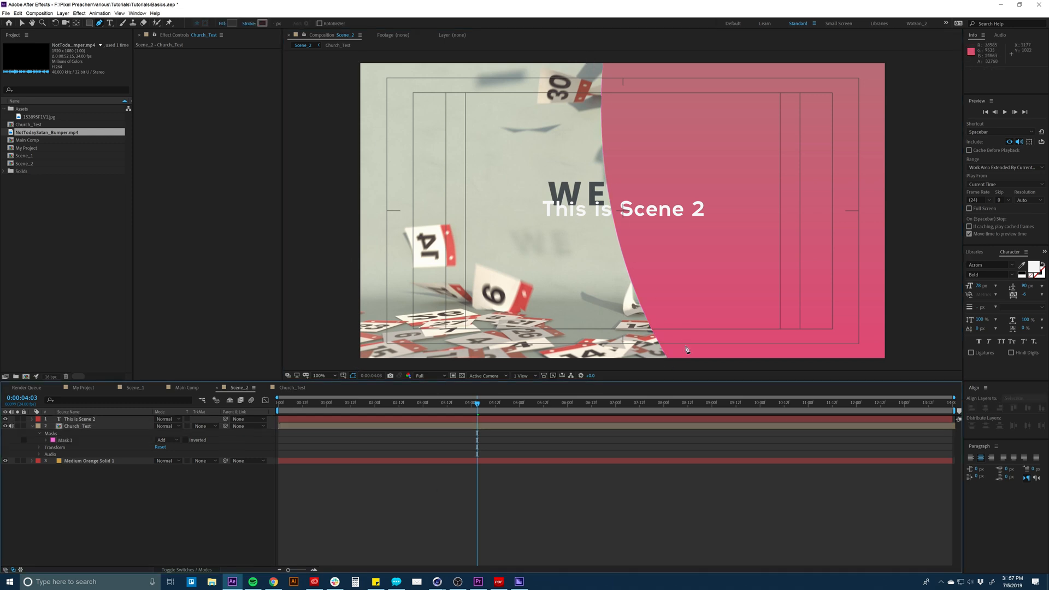
# Move the "This is Scene 2" text onto the solid background area beside the masked video.
pyautogui.press('v')
pyautogui.click(552, 208)
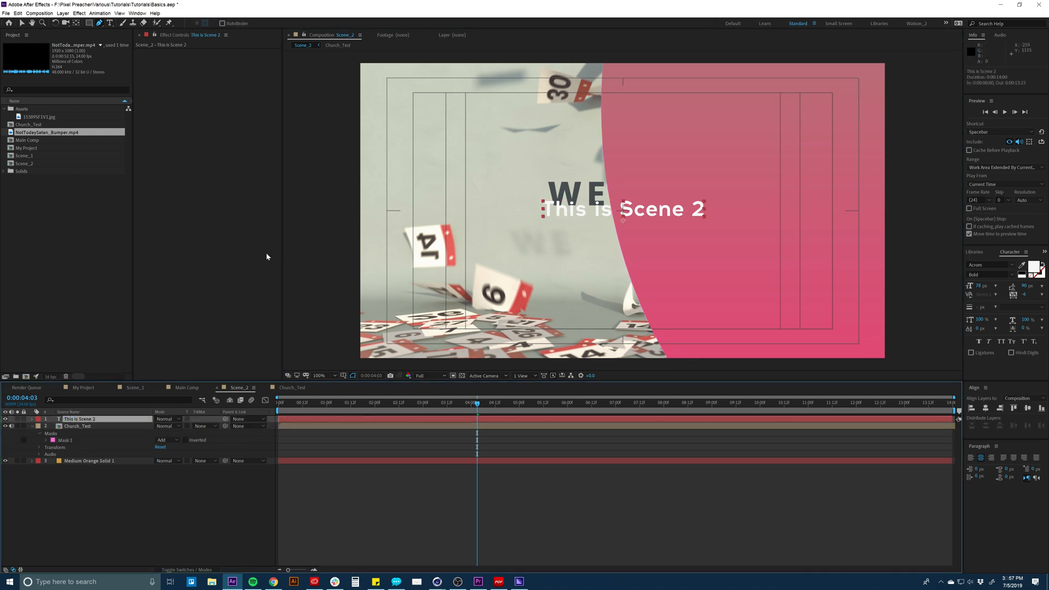
pyautogui.moveTo(546, 207); pyautogui.dragTo(672, 183)
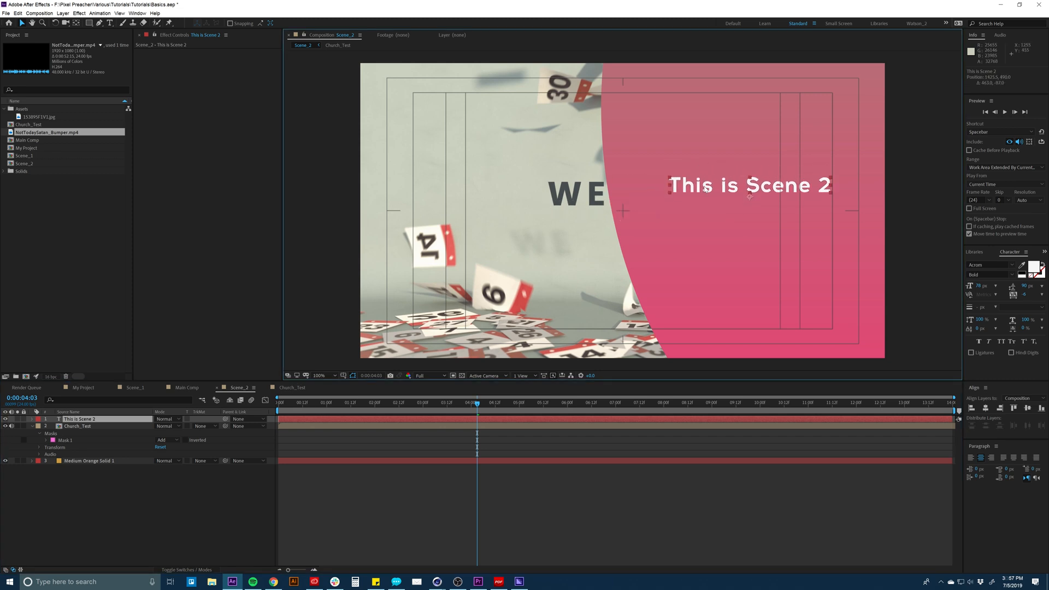
# Preview Scene_2 with the masked video and repositioned text, stopping at about 0:00:07:20.
pyautogui.click(438, 438)
pyautogui.press('space')
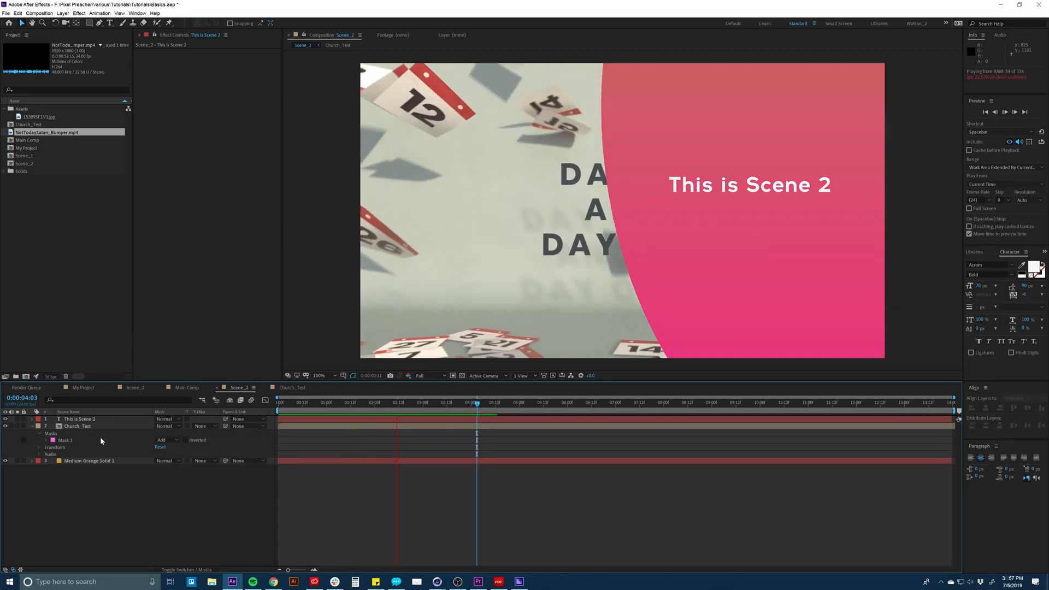
pyautogui.press('space')
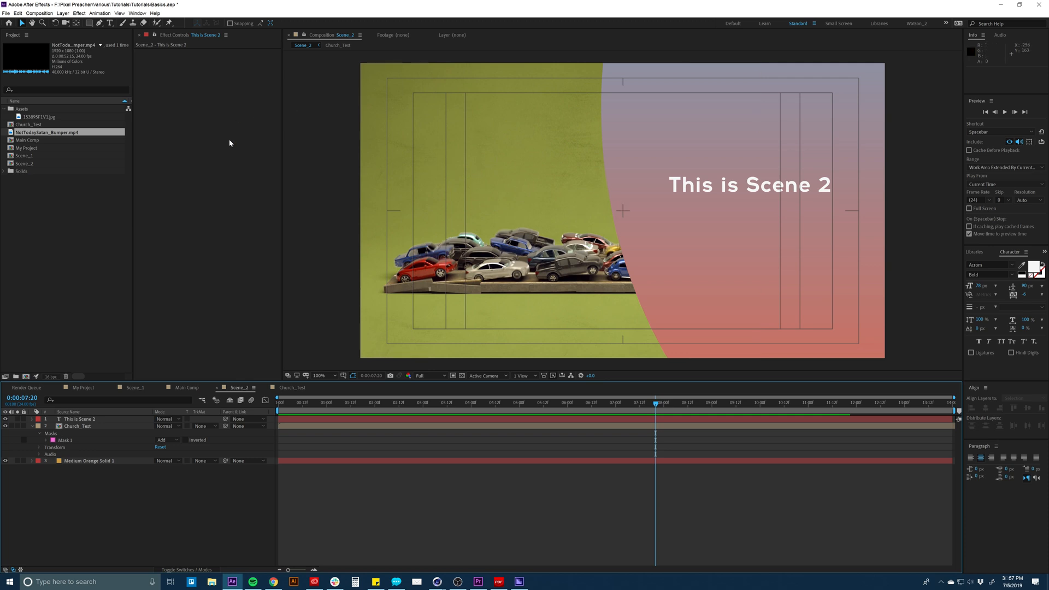
# Add Scene_2 above Scene_1 in Main Comp, starting at about 0:00:12:22, and scrub through it to about 0:00:19:17.
pyautogui.click(183, 388)
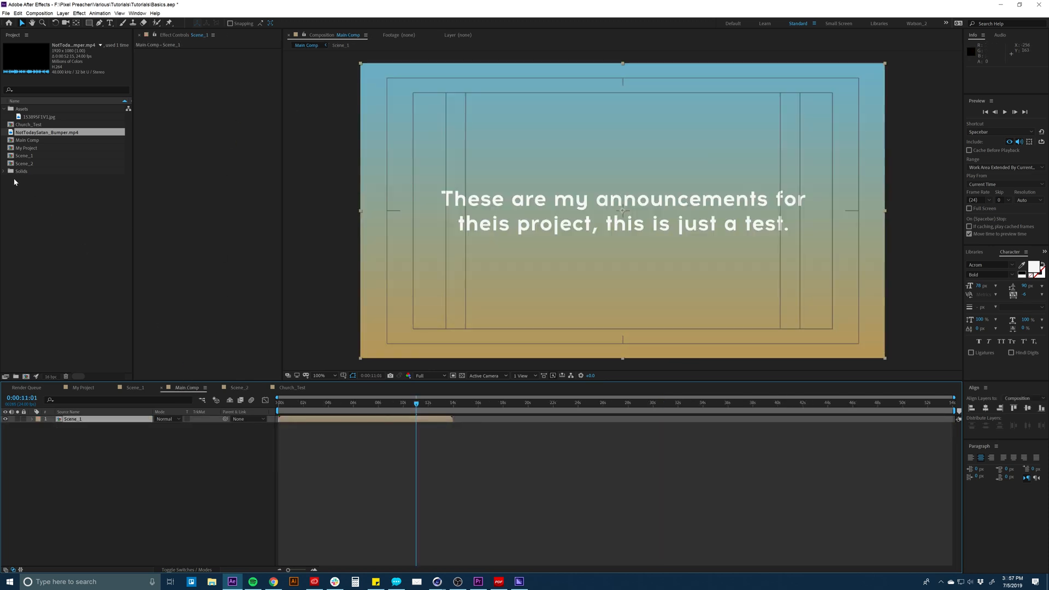
pyautogui.moveTo(22, 163); pyautogui.dragTo(86, 420)
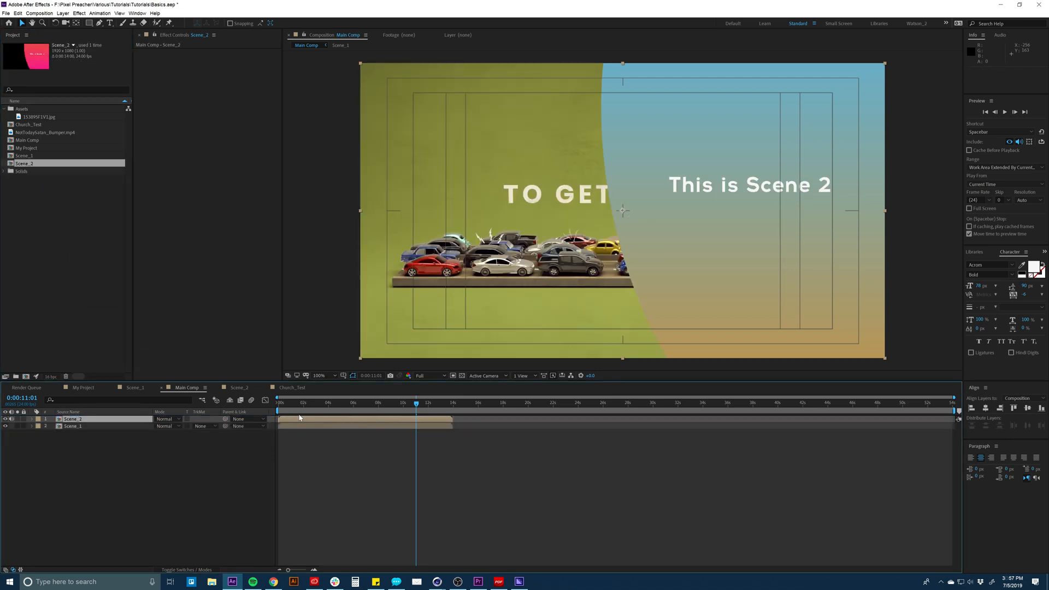
pyautogui.moveTo(284, 422); pyautogui.dragTo(445, 422)
pyautogui.moveTo(374, 402); pyautogui.dragTo(481, 407)
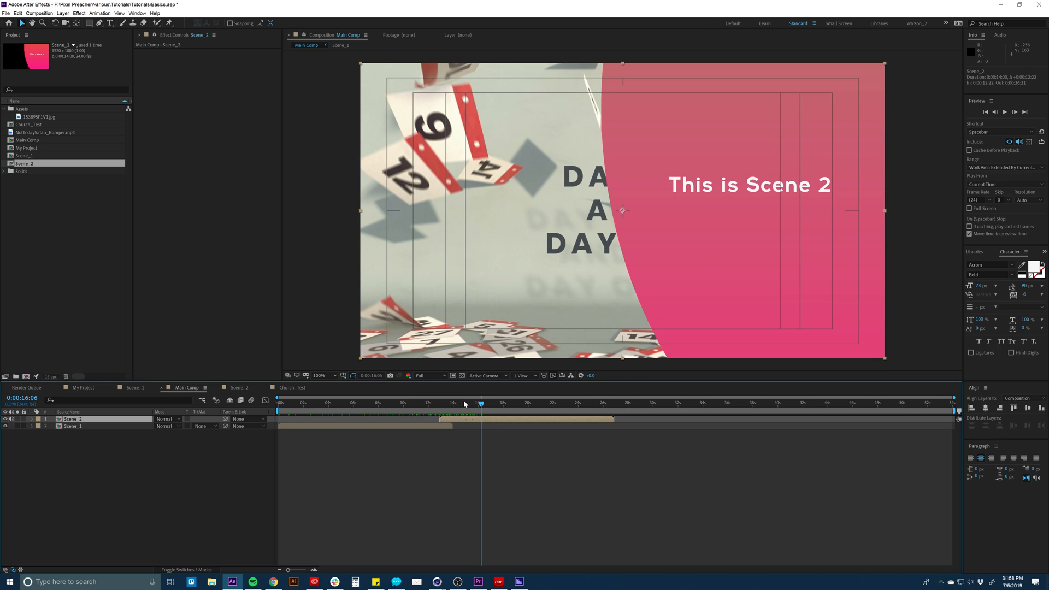
pyautogui.moveTo(464, 403); pyautogui.dragTo(522, 421)
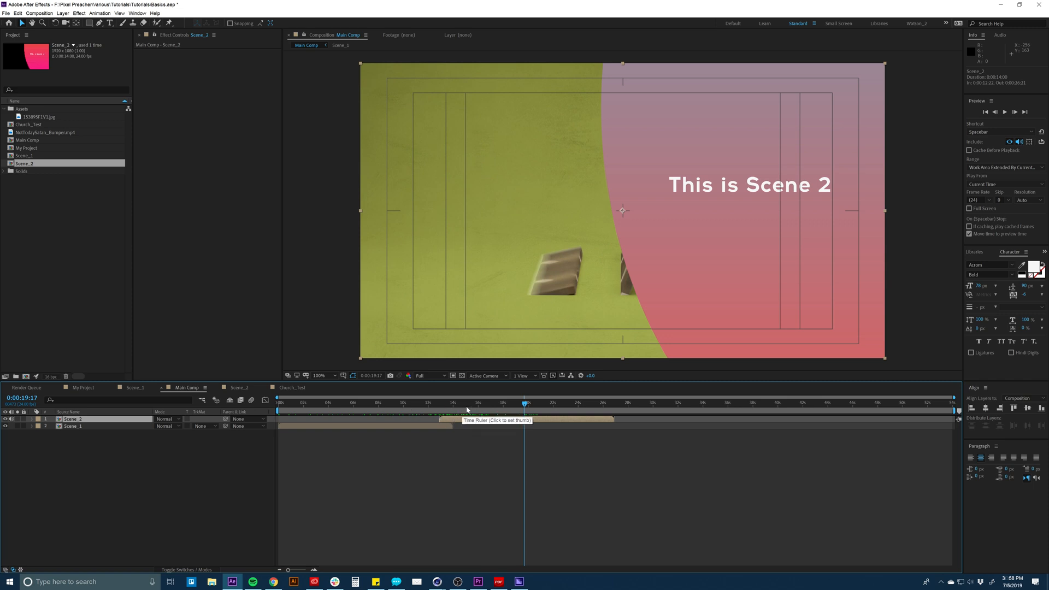
# Animate Scene_2's Position from off-screen at its first frame to centred at about 0:00:15:09, and preview the transition.
pyautogui.press('p')
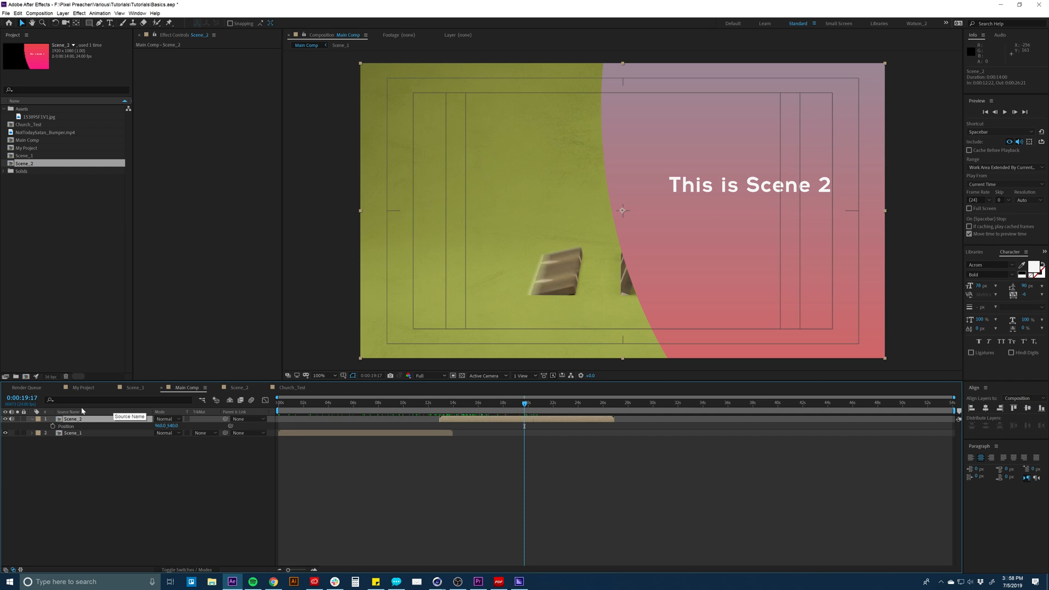
pyautogui.click(53, 425)
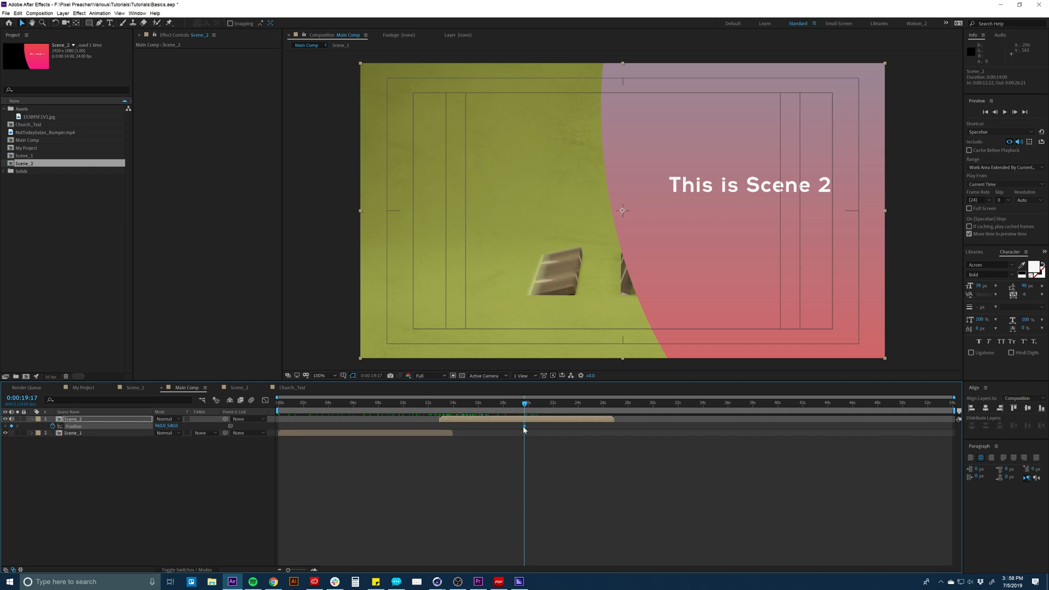
pyautogui.moveTo(524, 425); pyautogui.dragTo(470, 426)
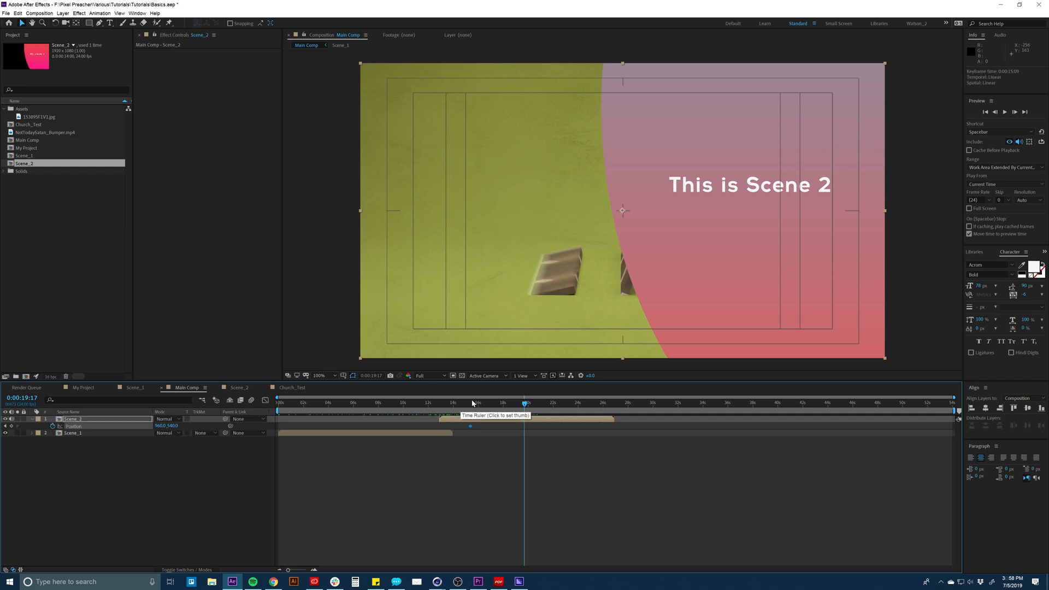
pyautogui.click(453, 405)
pyautogui.moveTo(453, 405); pyautogui.dragTo(440, 404)
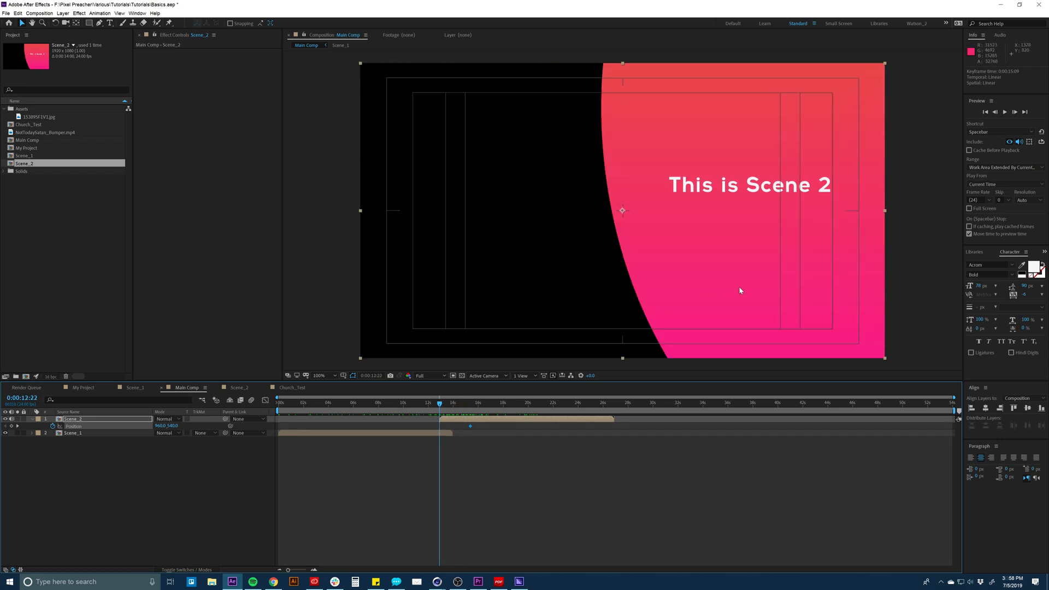
pyautogui.moveTo(771, 284); pyautogui.dragTo(254, 303)
pyautogui.press('space')
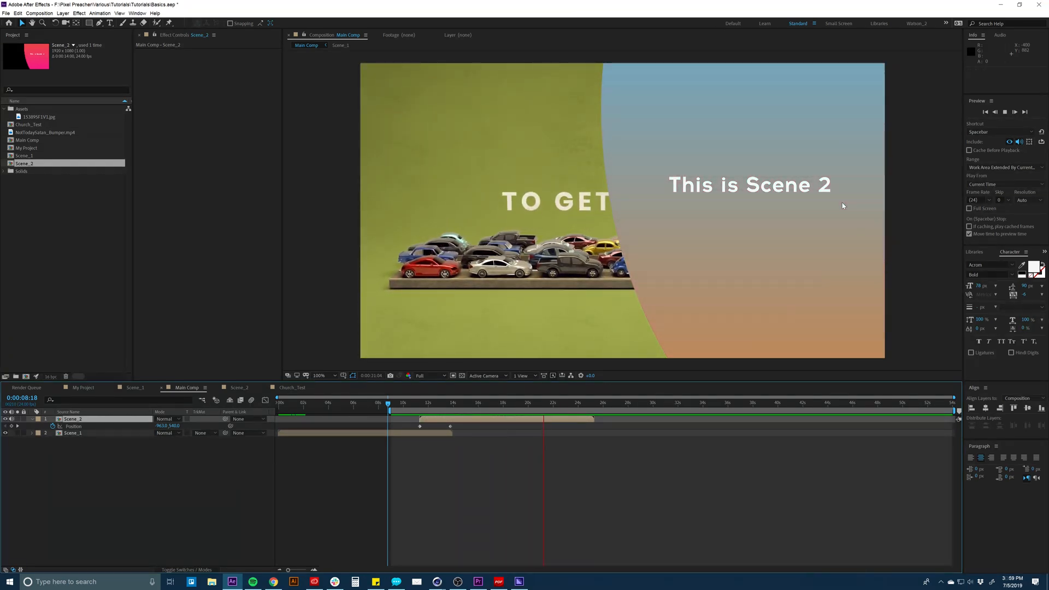
pyautogui.press('space')
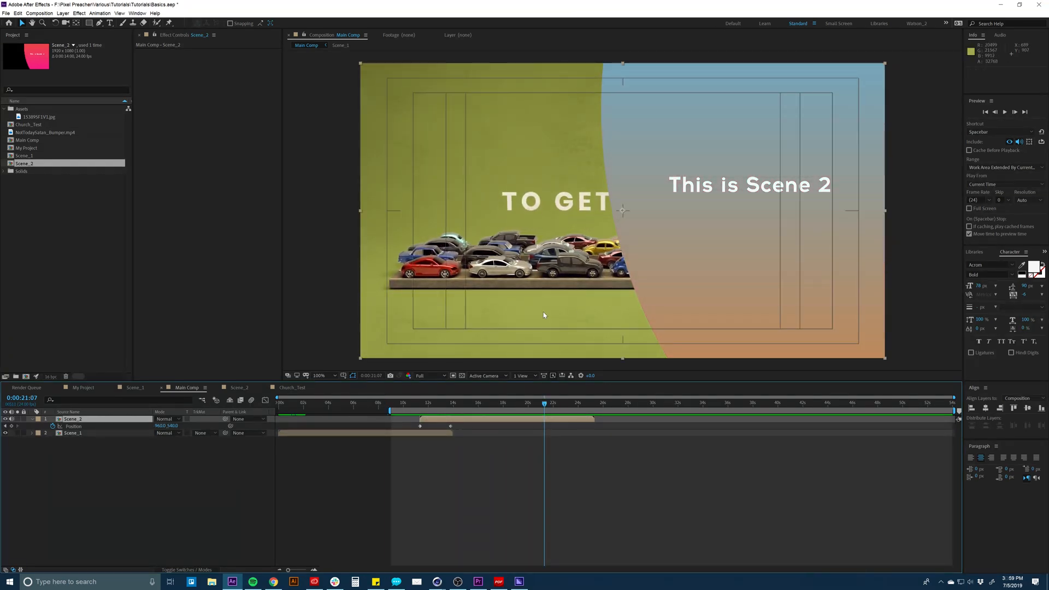
# Replace the NotTodaySatan_Bumper.mp4 footage with GreaterLoveEaster(noVO).mp4 from the Easter_2018 bumper exports, and open the Church_Test composition.
pyautogui.doubleClick(494, 419)
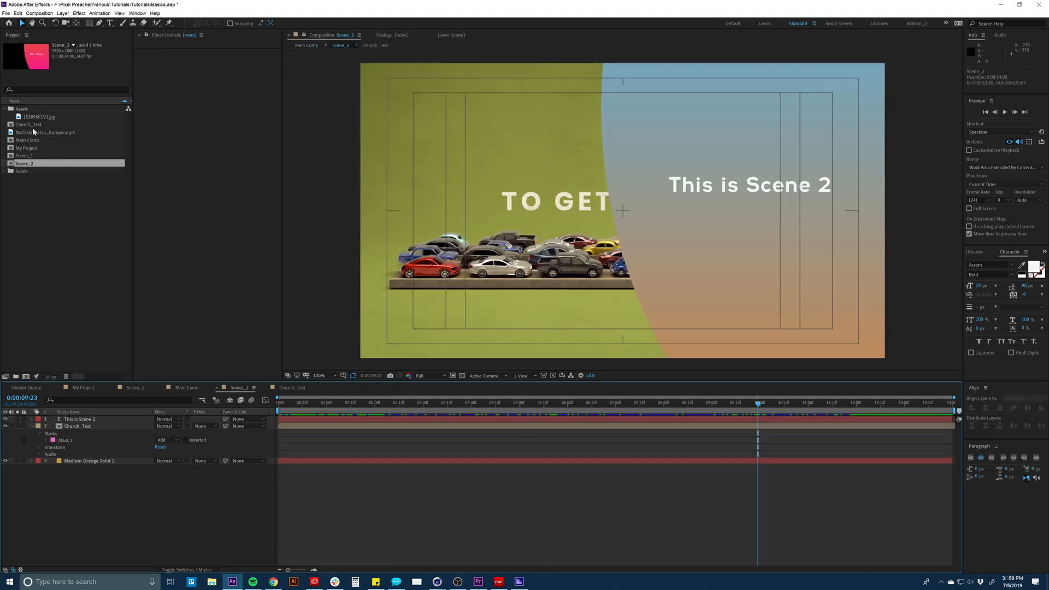
pyautogui.rightClick(33, 131)
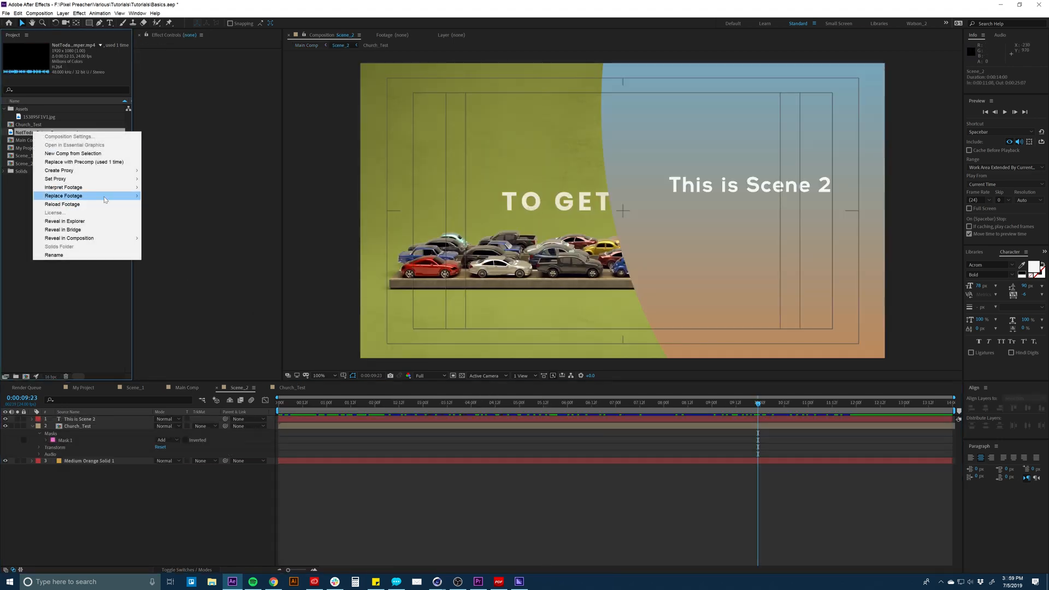
pyautogui.moveTo(106, 196)
pyautogui.click(159, 195)
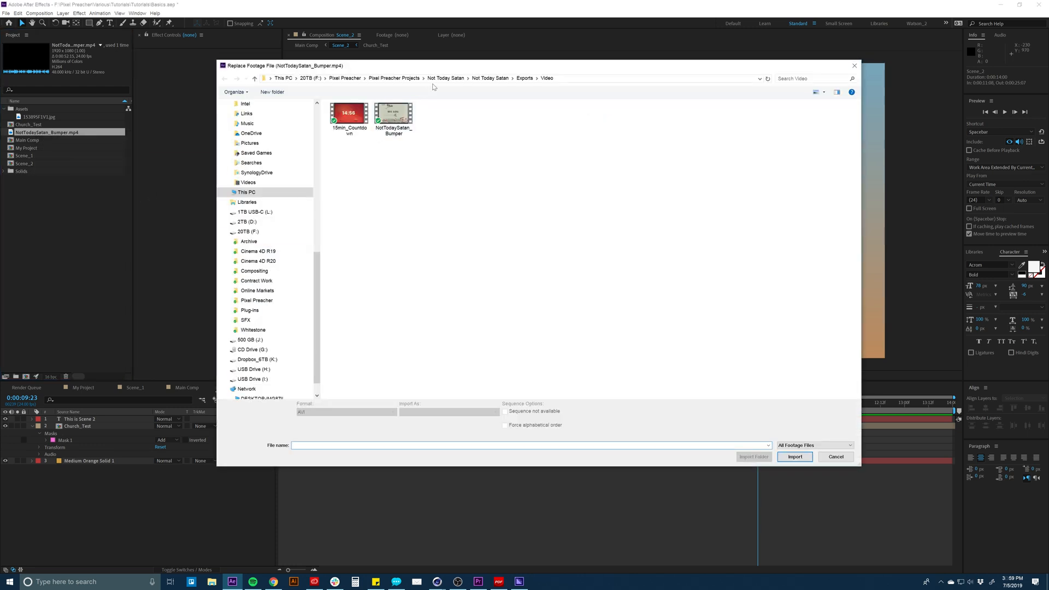
pyautogui.click(481, 78)
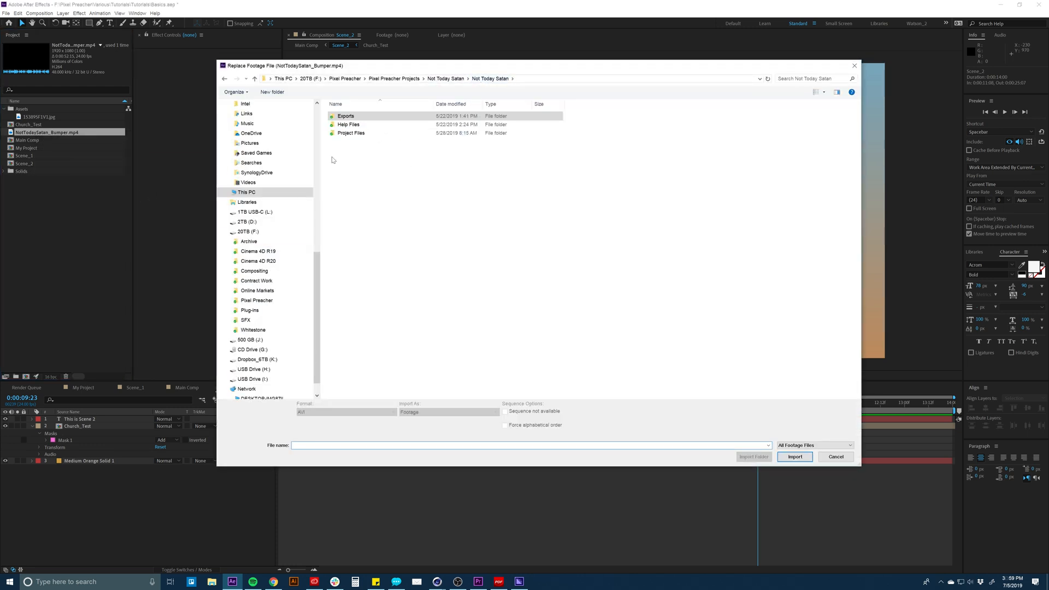
pyautogui.click(394, 79)
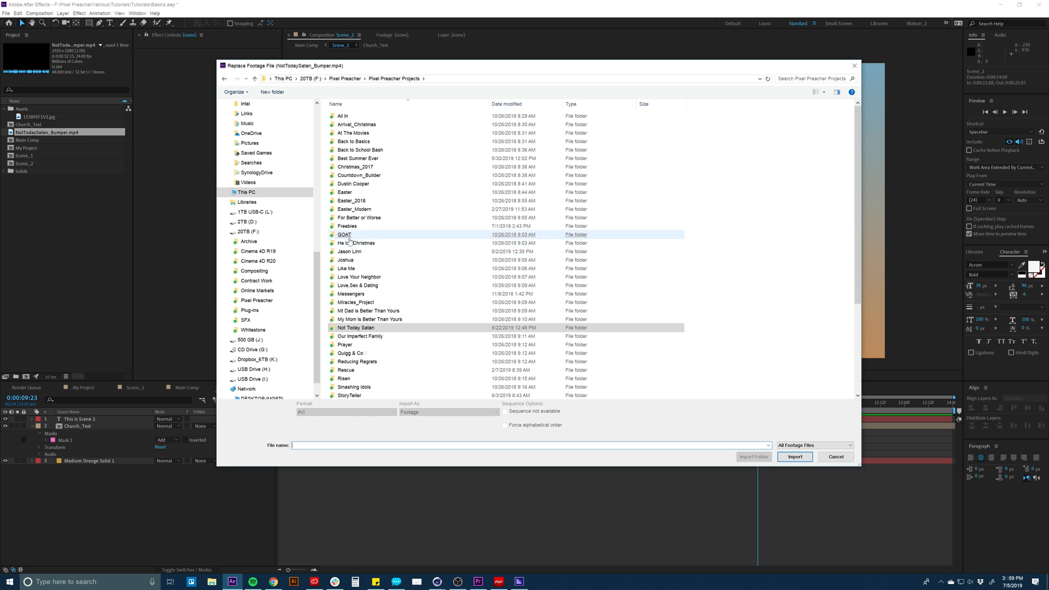
pyautogui.doubleClick(357, 201)
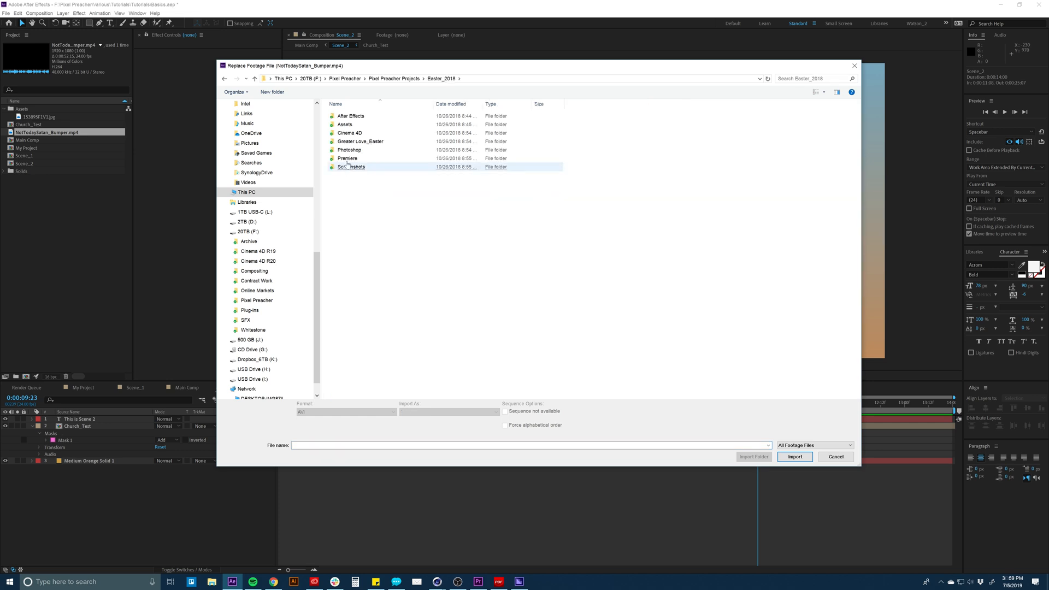
pyautogui.doubleClick(350, 141)
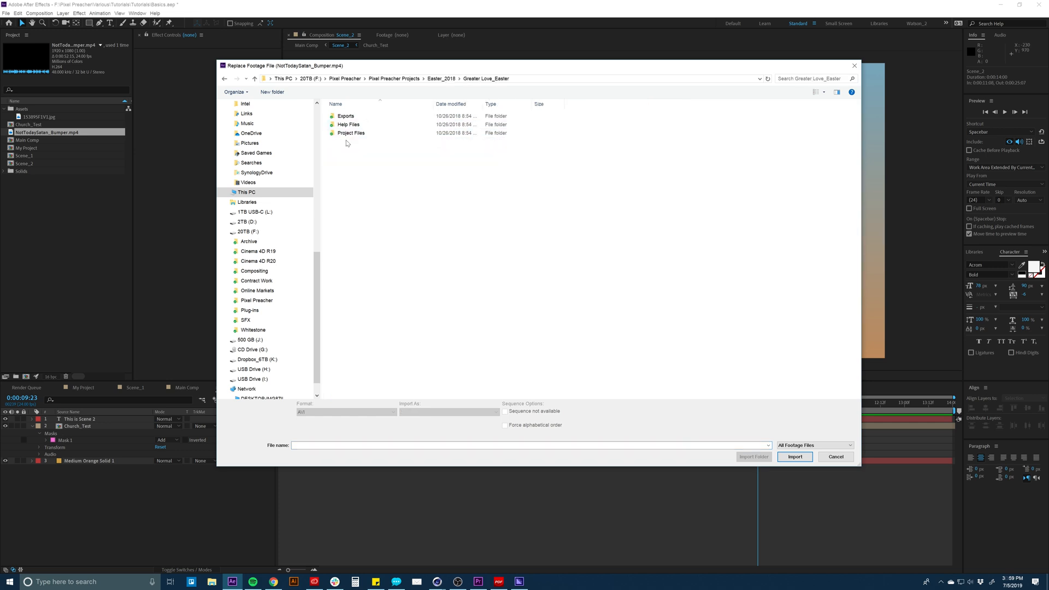
pyautogui.doubleClick(345, 116)
pyautogui.doubleClick(346, 125)
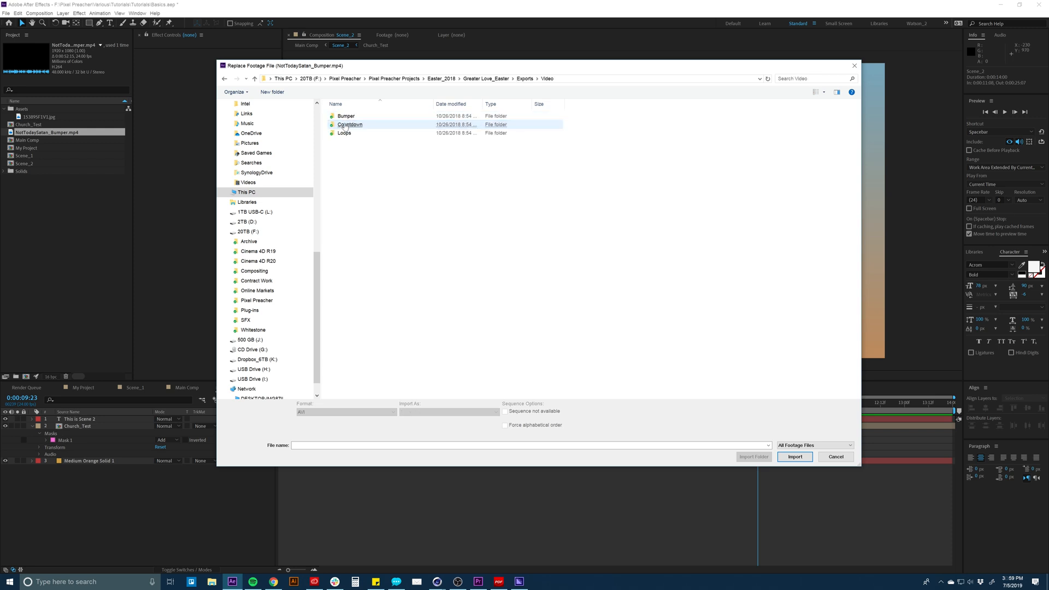
pyautogui.doubleClick(346, 117)
pyautogui.doubleClick(400, 127)
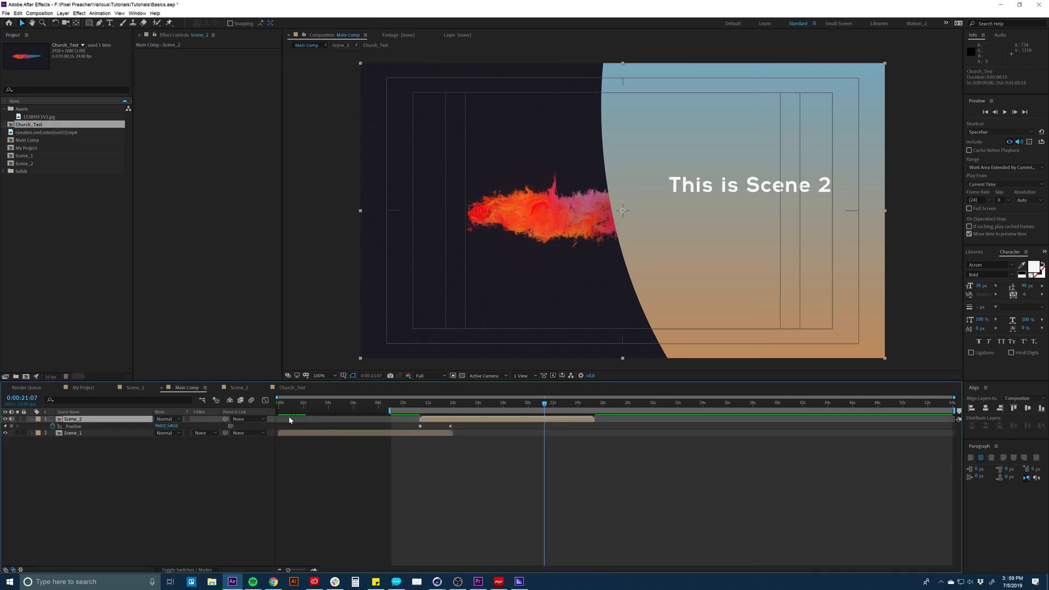
pyautogui.click(292, 388)
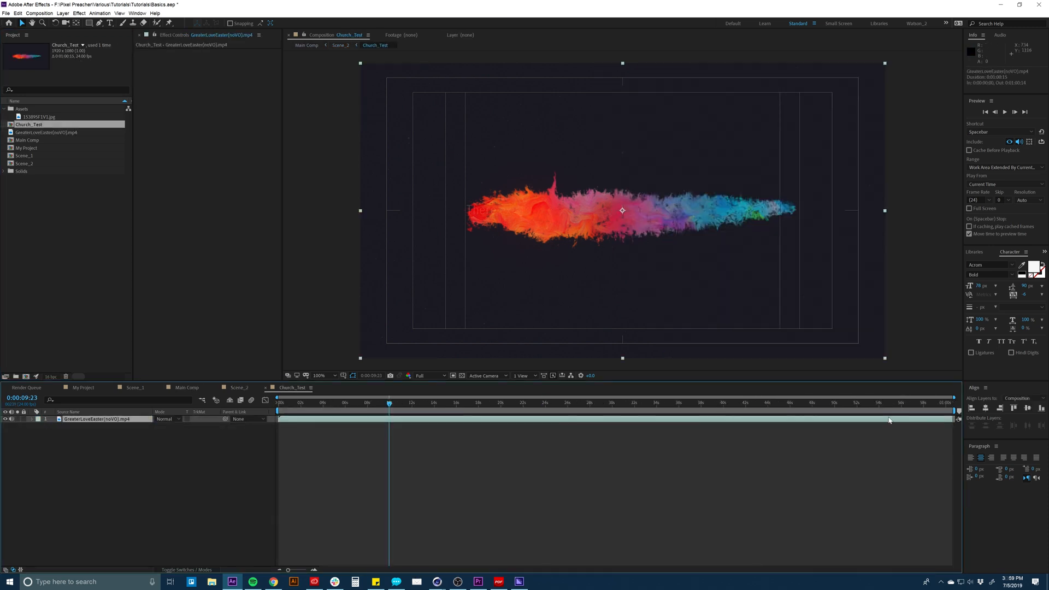
# Slide Church_Test's footage layer earlier to end at about 0:00:22:12, extend its end to about 0:01:09:06, and return to Main Comp.
pyautogui.moveTo(886, 417); pyautogui.dragTo(465, 426)
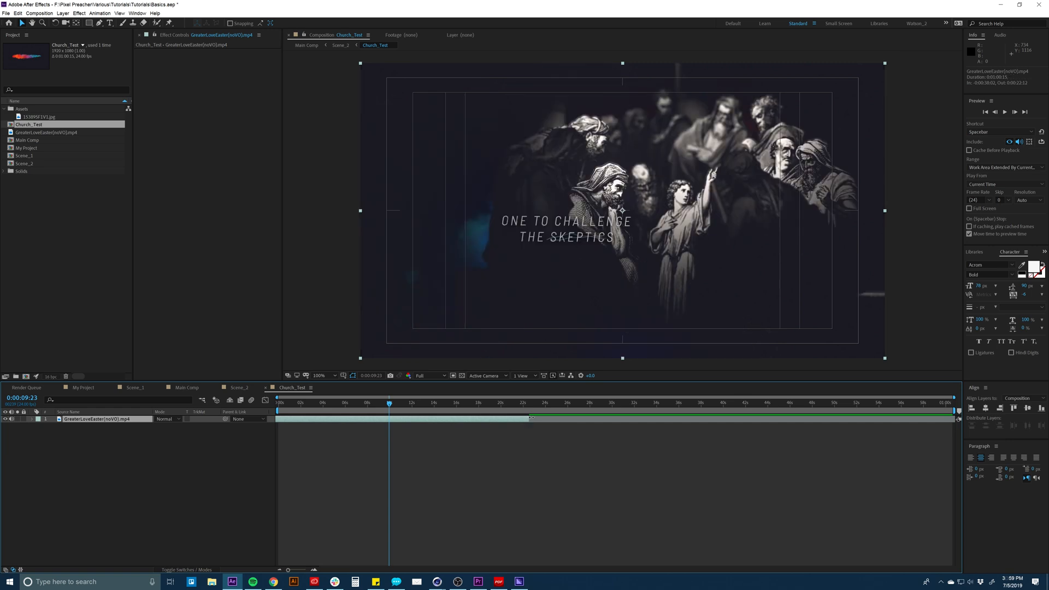
pyautogui.moveTo(528, 419); pyautogui.dragTo(1048, 413)
pyautogui.click(188, 388)
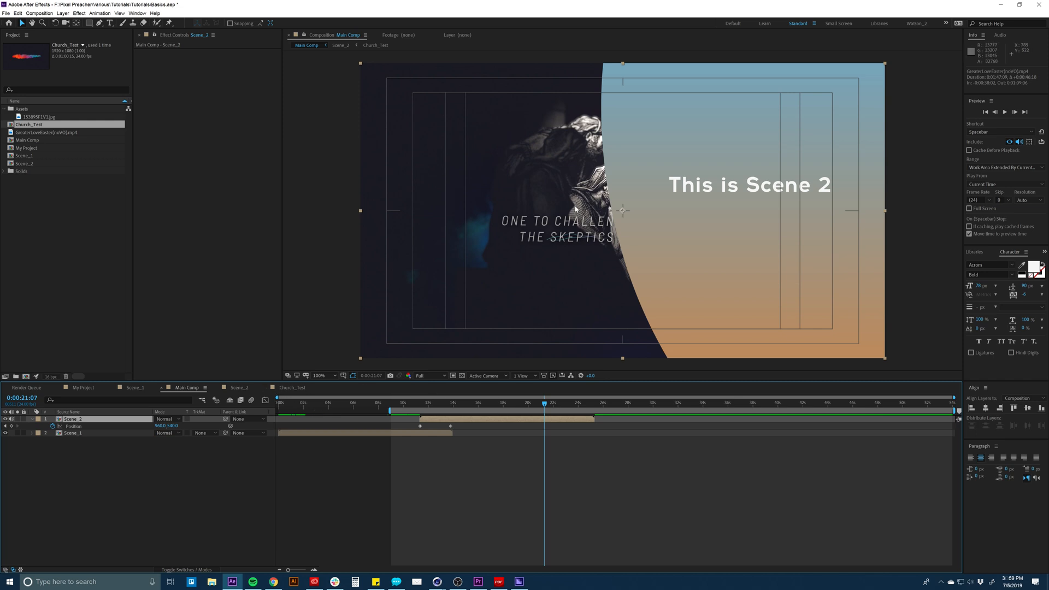
# Open Scene_2 and move the Church_Test layer horizontally leftward to a Position of about 533, 540.
pyautogui.doubleClick(540, 421)
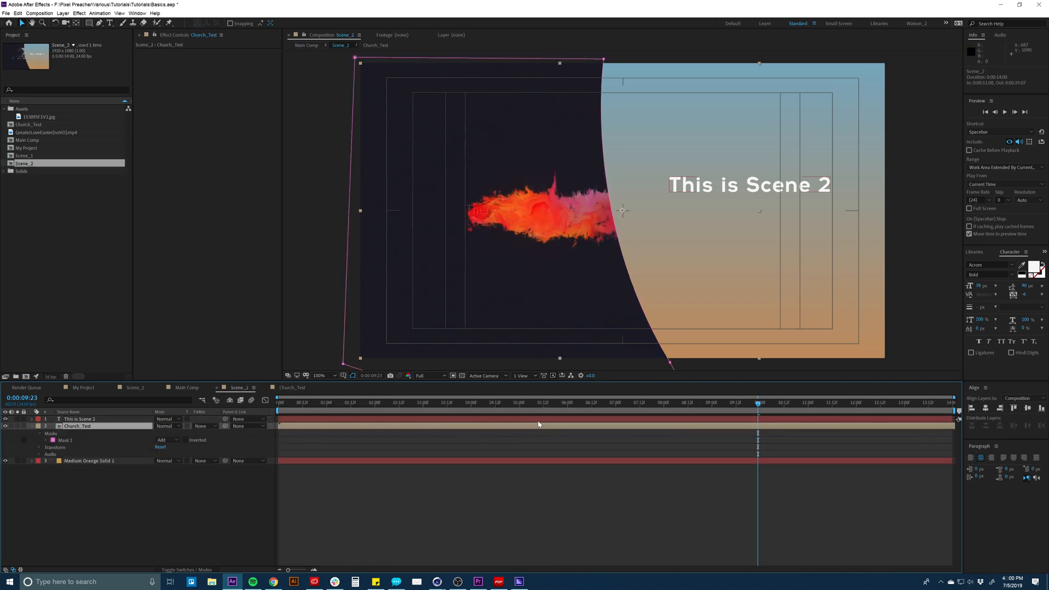
pyautogui.click(502, 428)
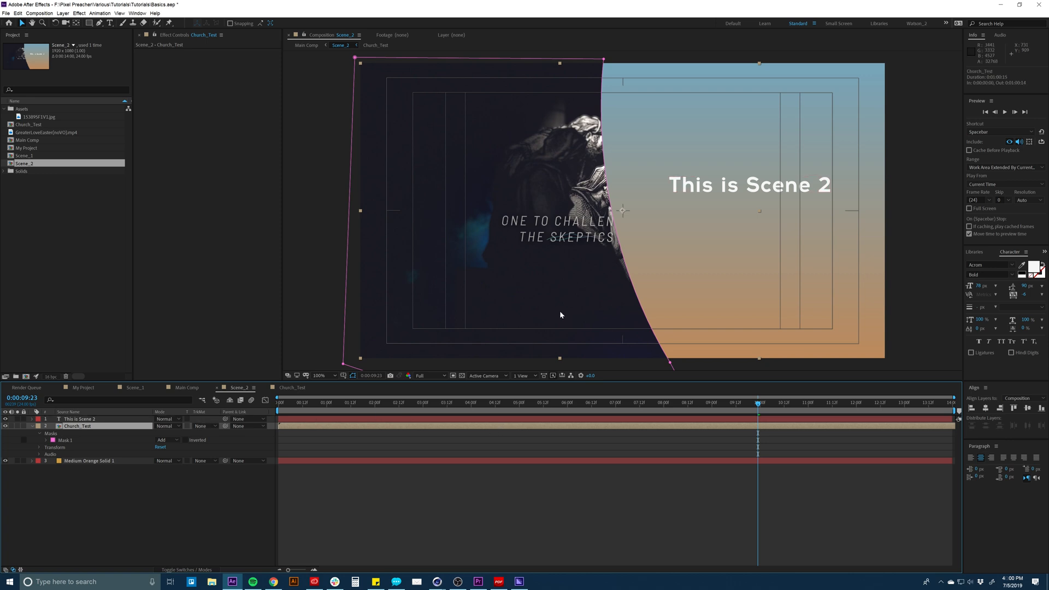
pyautogui.click(582, 312)
pyautogui.moveTo(582, 312); pyautogui.dragTo(453, 315)
pyautogui.press('Return')
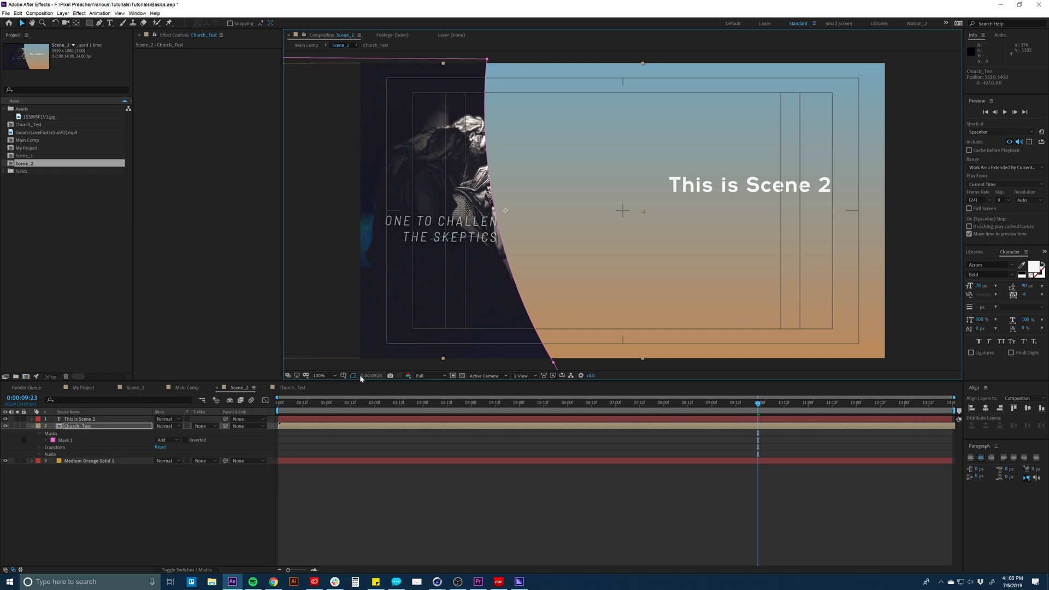
# Shift Church_Test's Mask 1 rightward until its curved edge is near the frame's centre, dismissing the Mailbird update dialog.
pyautogui.click(505, 253)
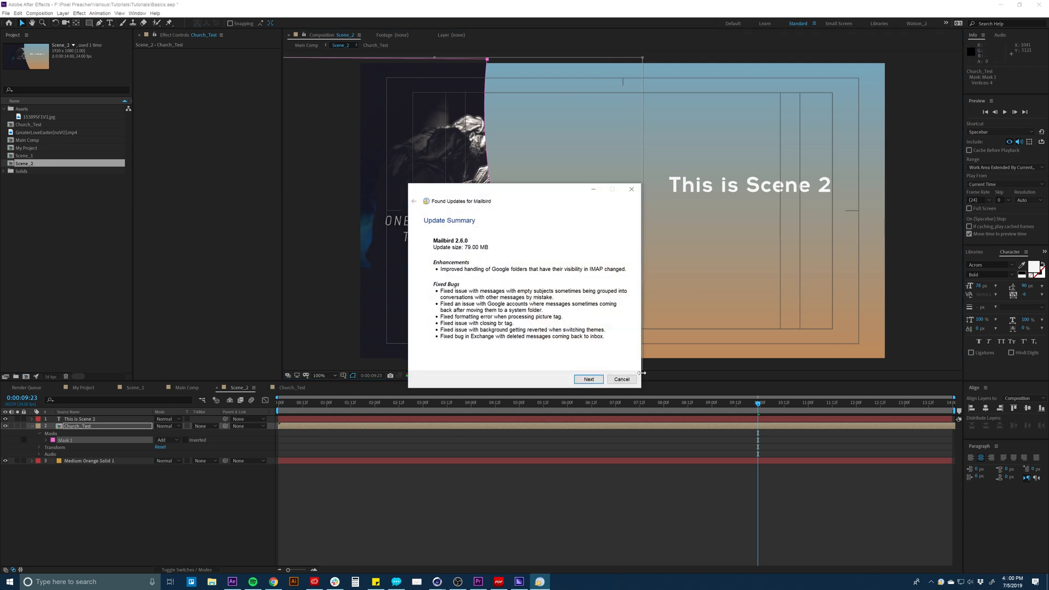
pyautogui.click(628, 381)
pyautogui.moveTo(486, 237); pyautogui.dragTo(600, 239)
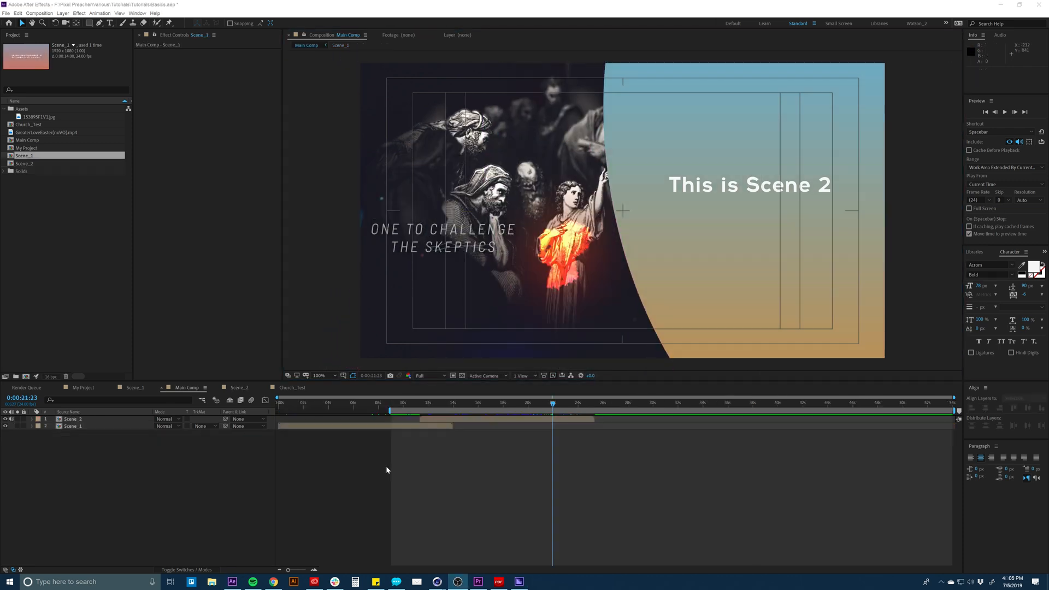